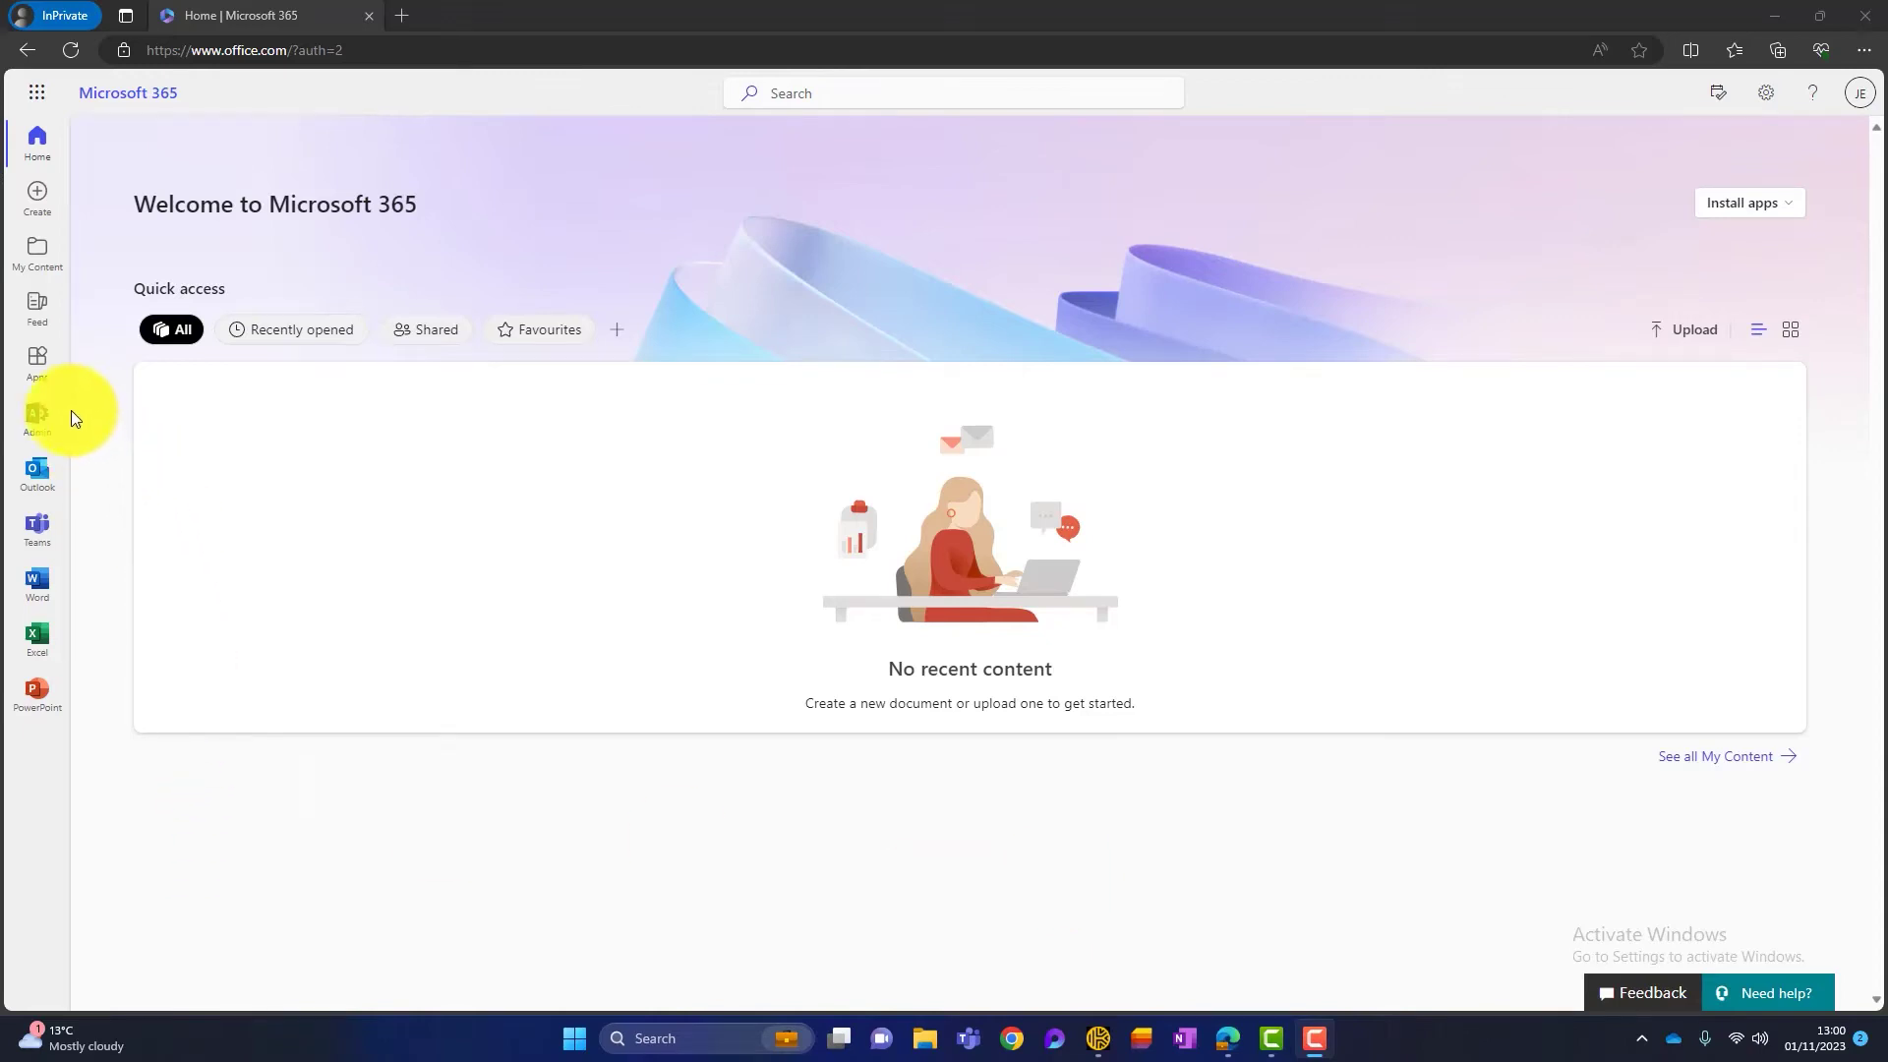
# - Open the Microsoft 365 admin center and expand Show all to reach the Endpoint Manager admin center
pyautogui.click(37, 415)
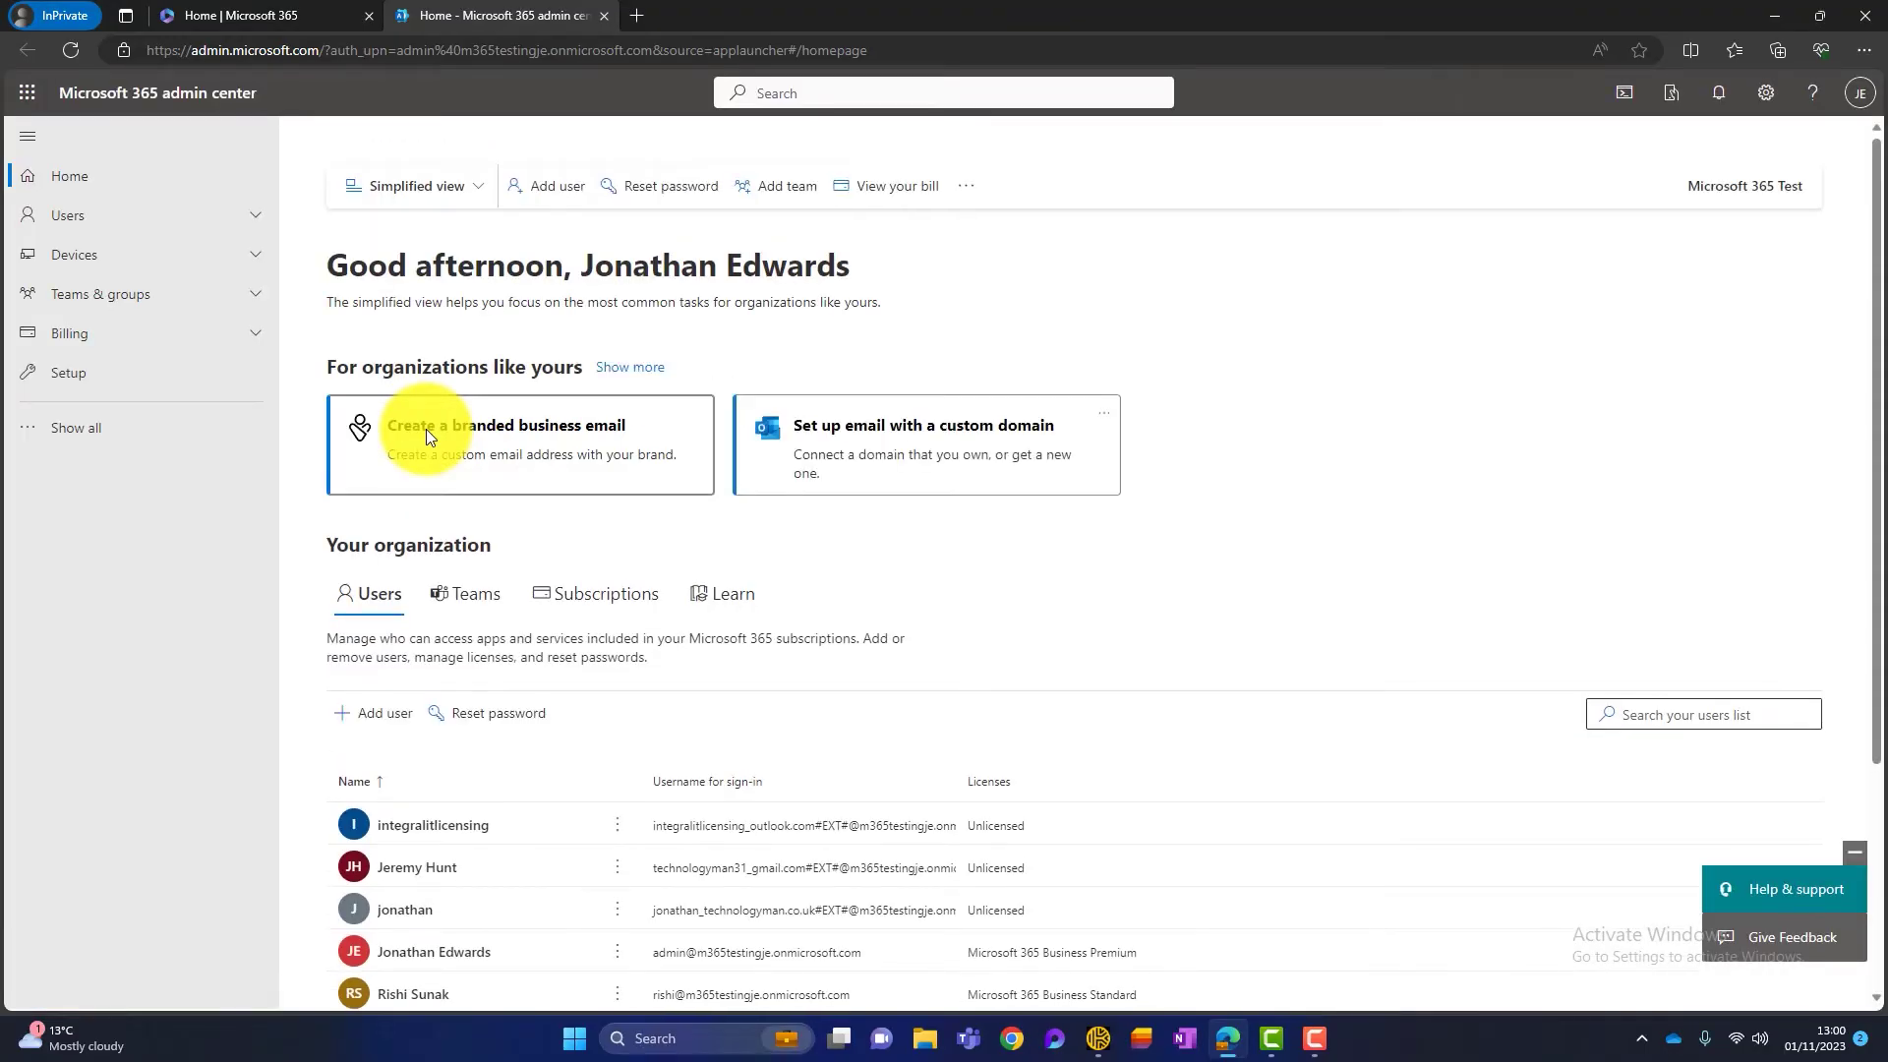
pyautogui.click(87, 430)
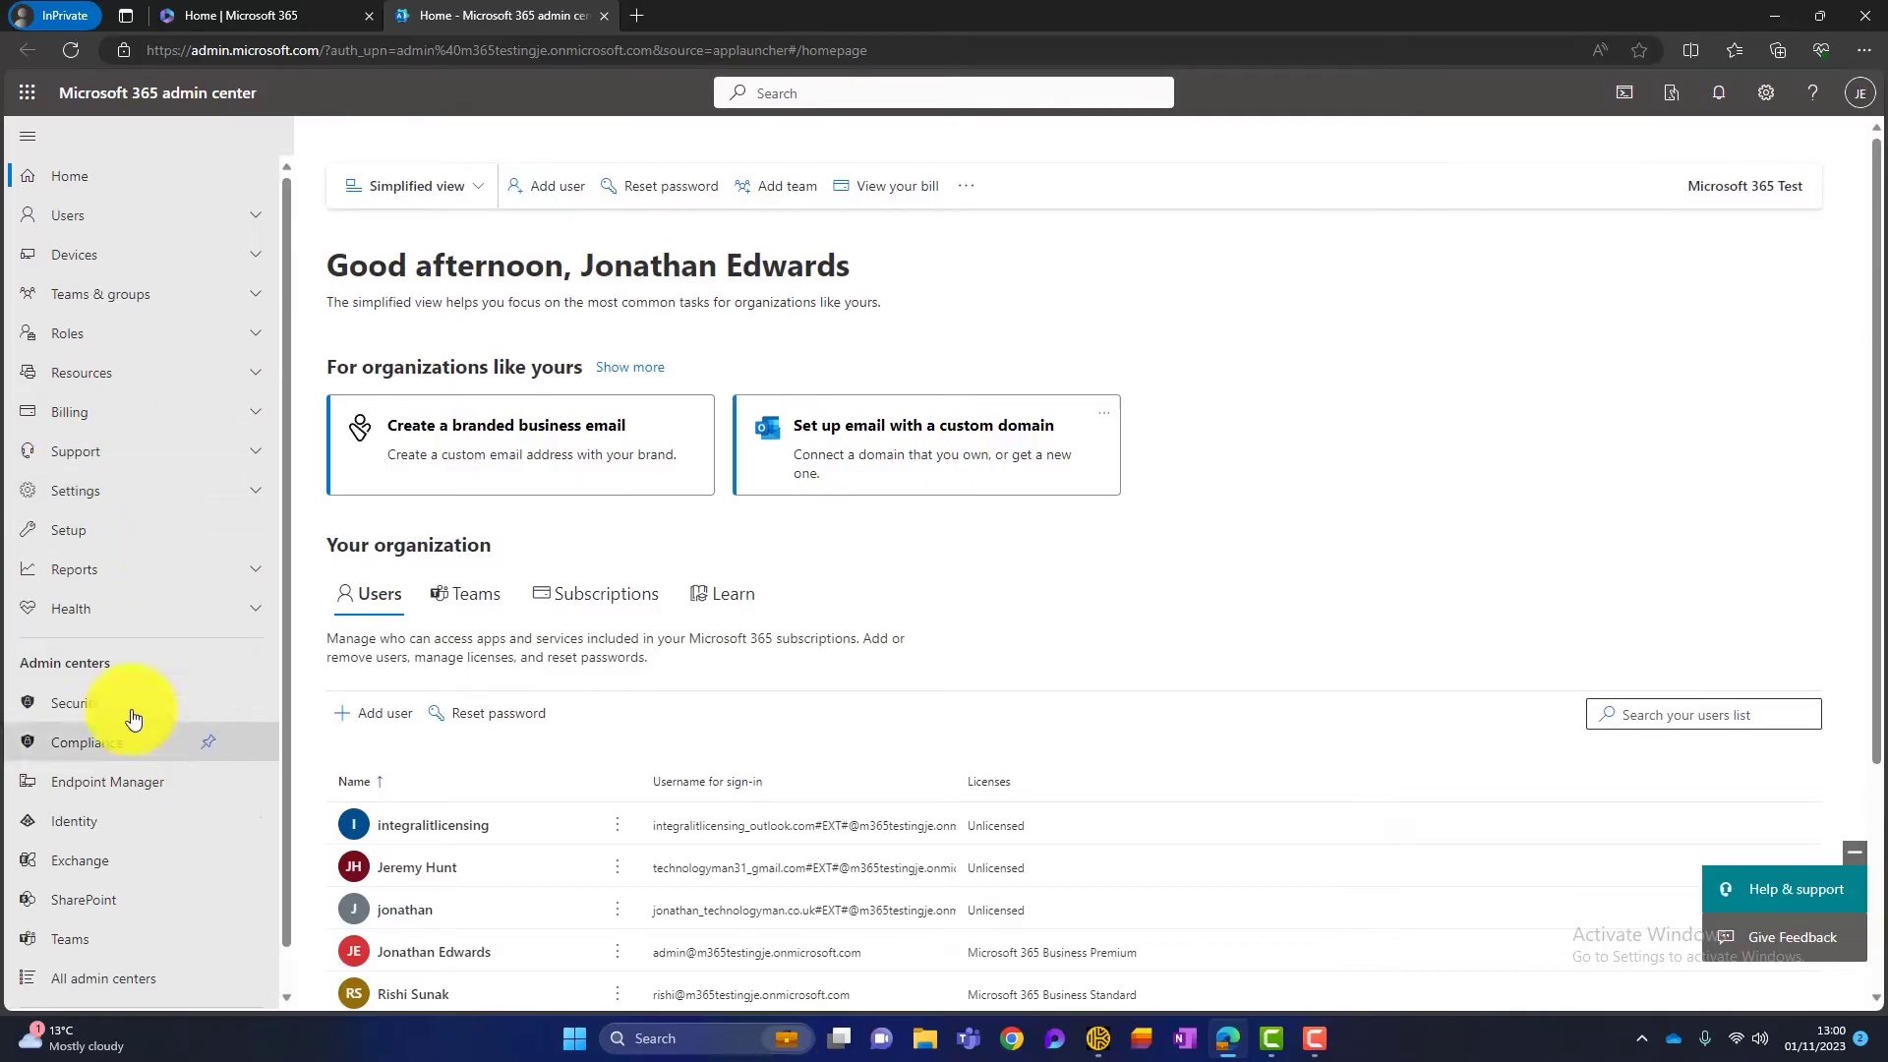
pyautogui.scroll(-1, 108, 693)
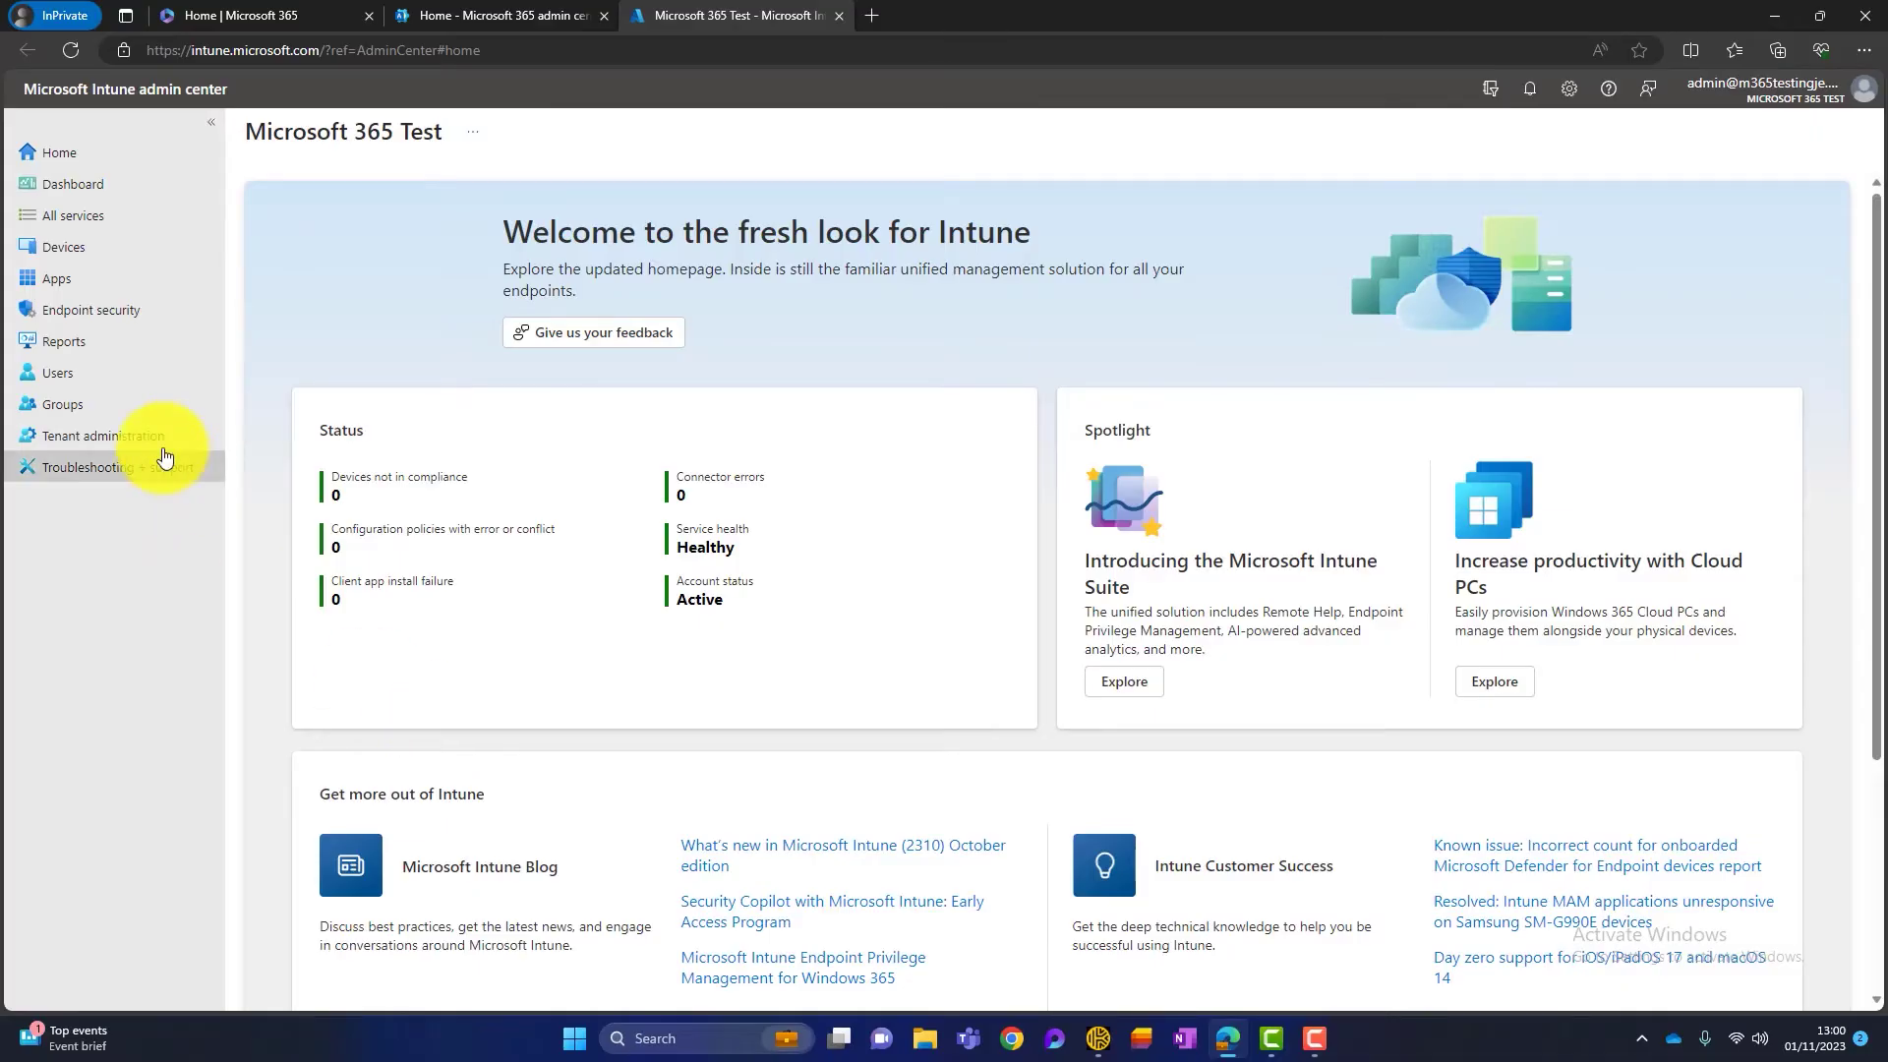
# - Go to Apps > App protection policies and start a new policy with Create policy
pyautogui.click(57, 288)
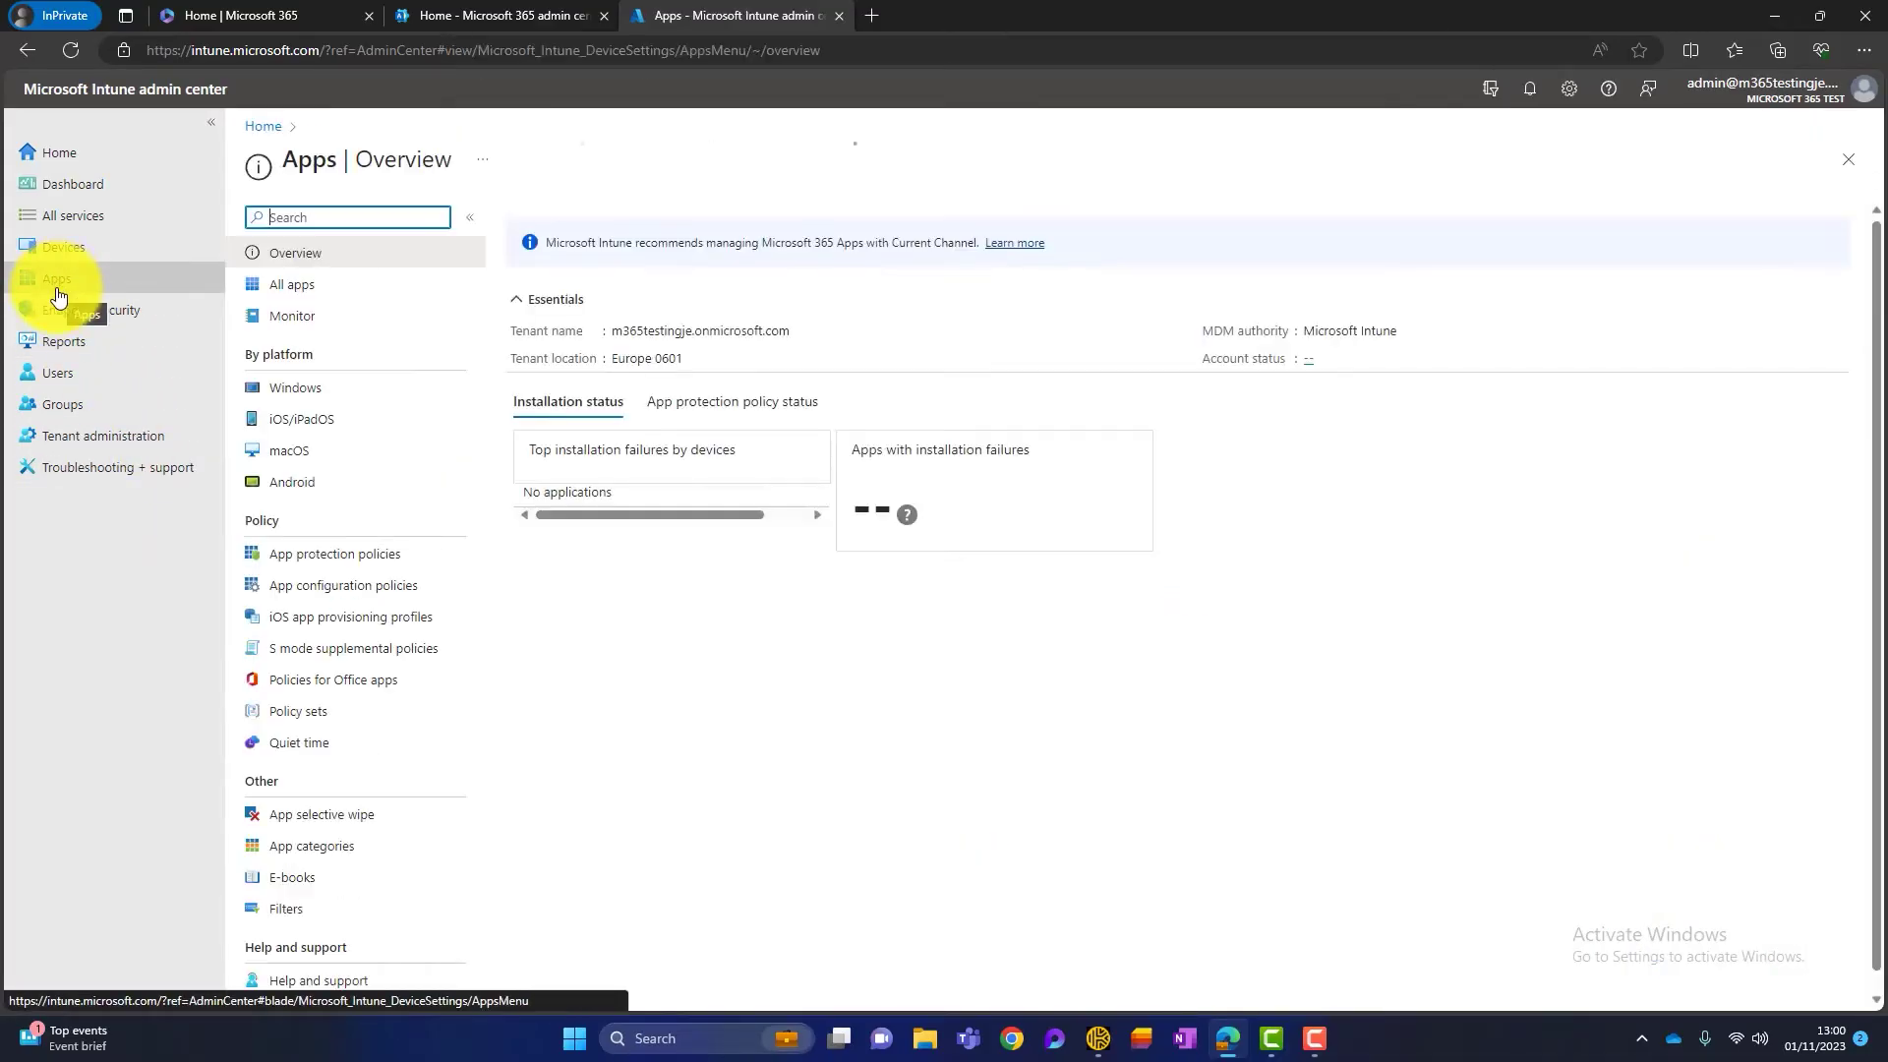
pyautogui.click(309, 560)
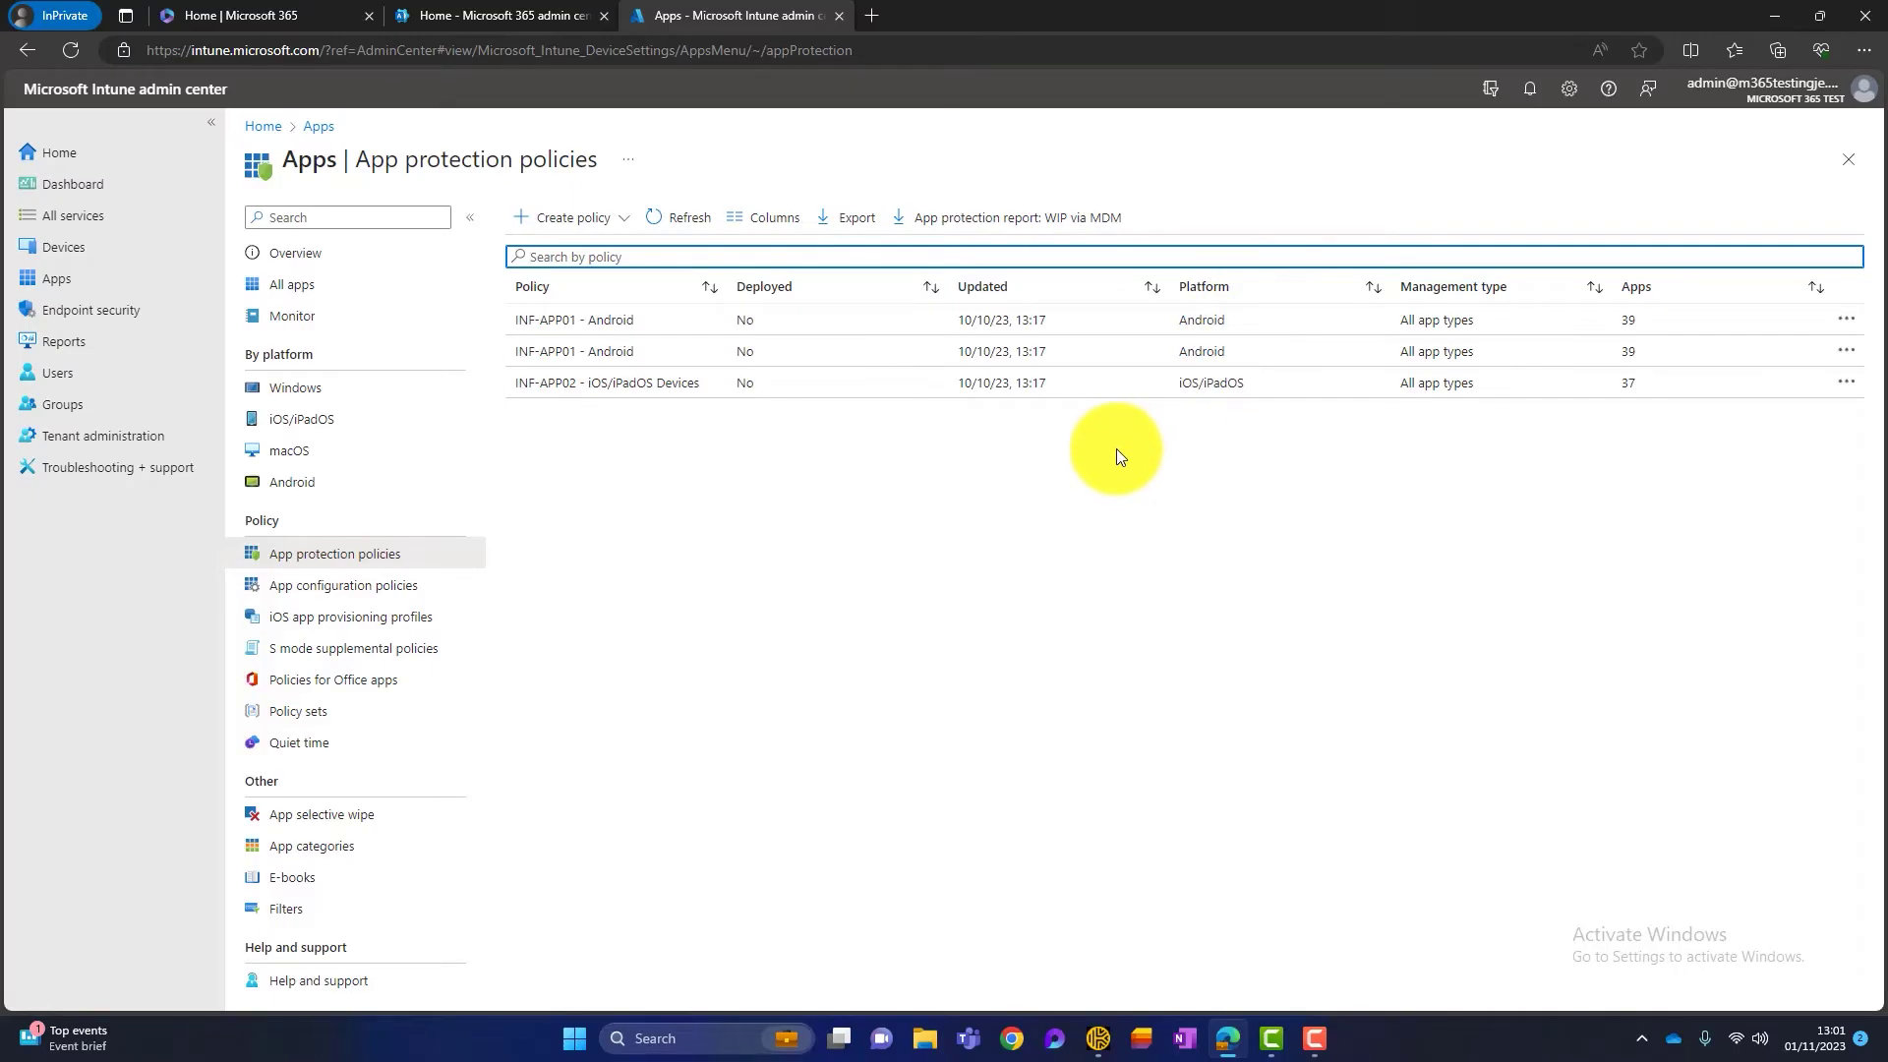
pyautogui.click(588, 232)
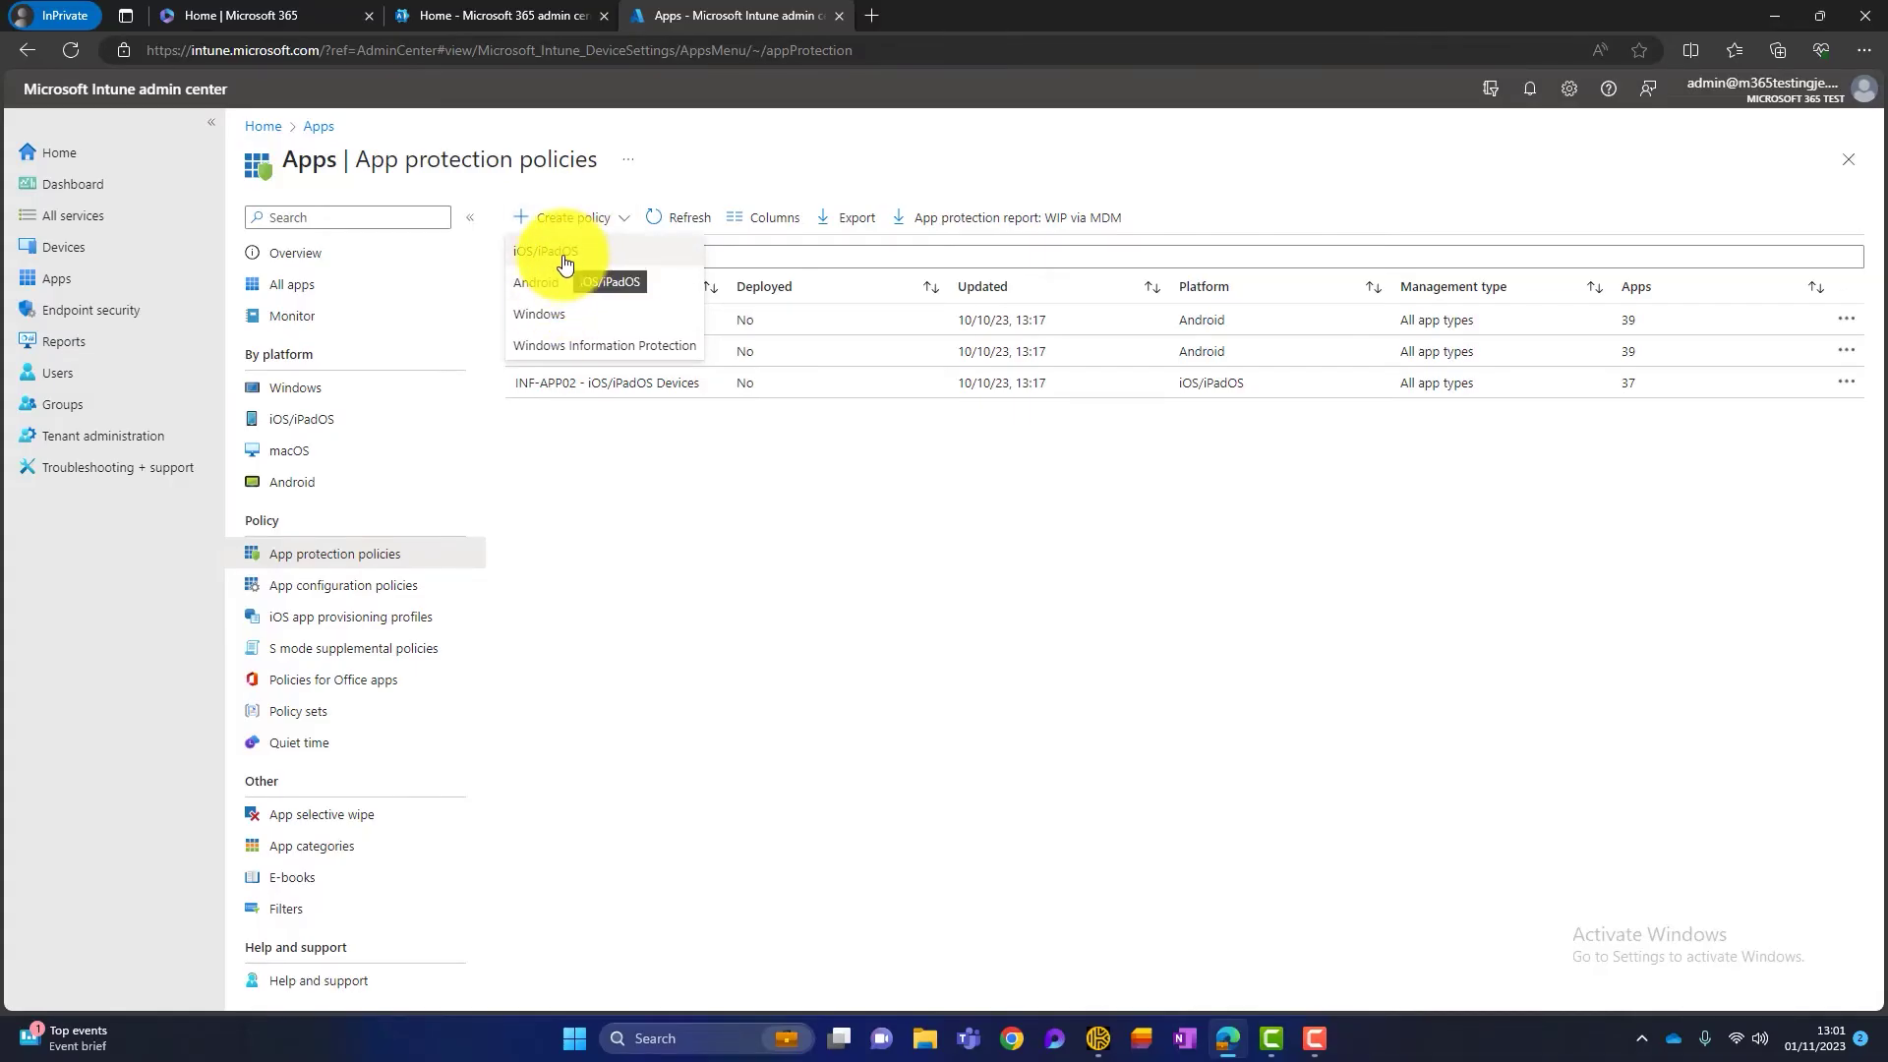
# - Choose iOS/iPadOS and enter 'My Business iOS APP' as the policy name on Basics
pyautogui.click(565, 260)
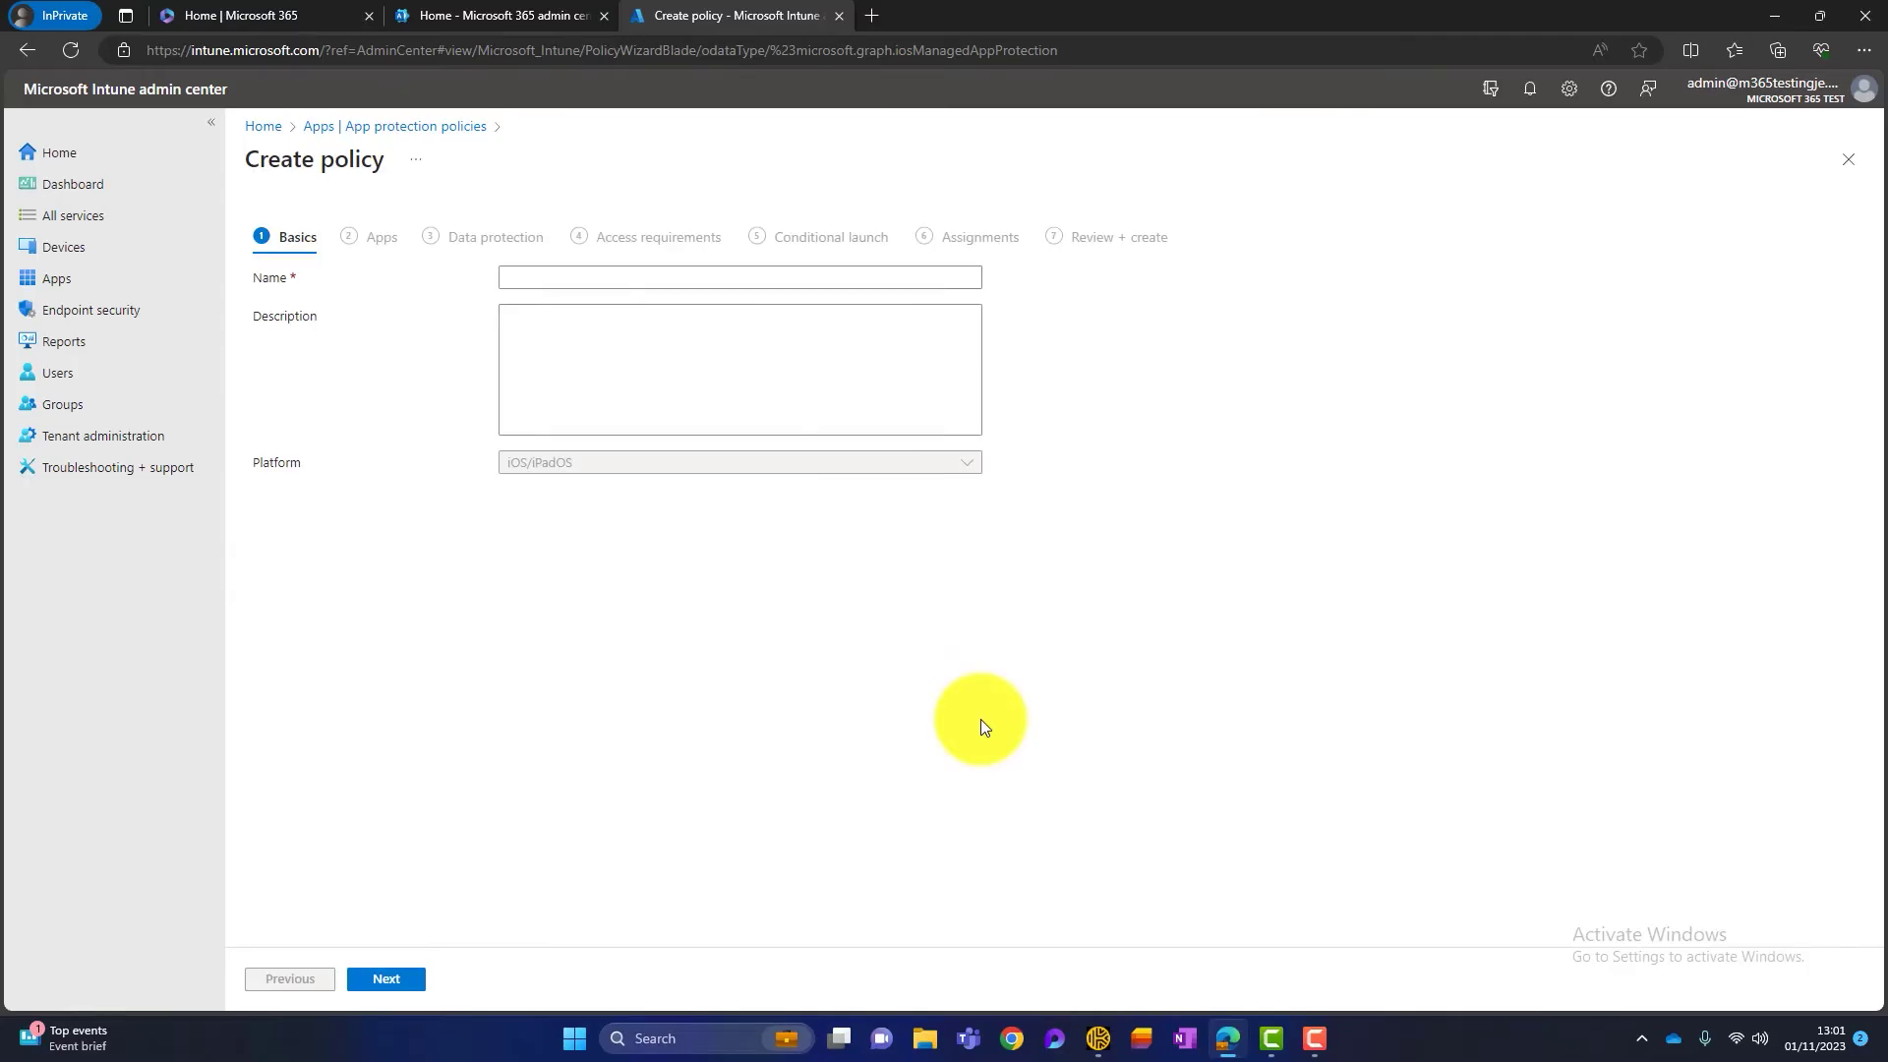
pyautogui.click(543, 283)
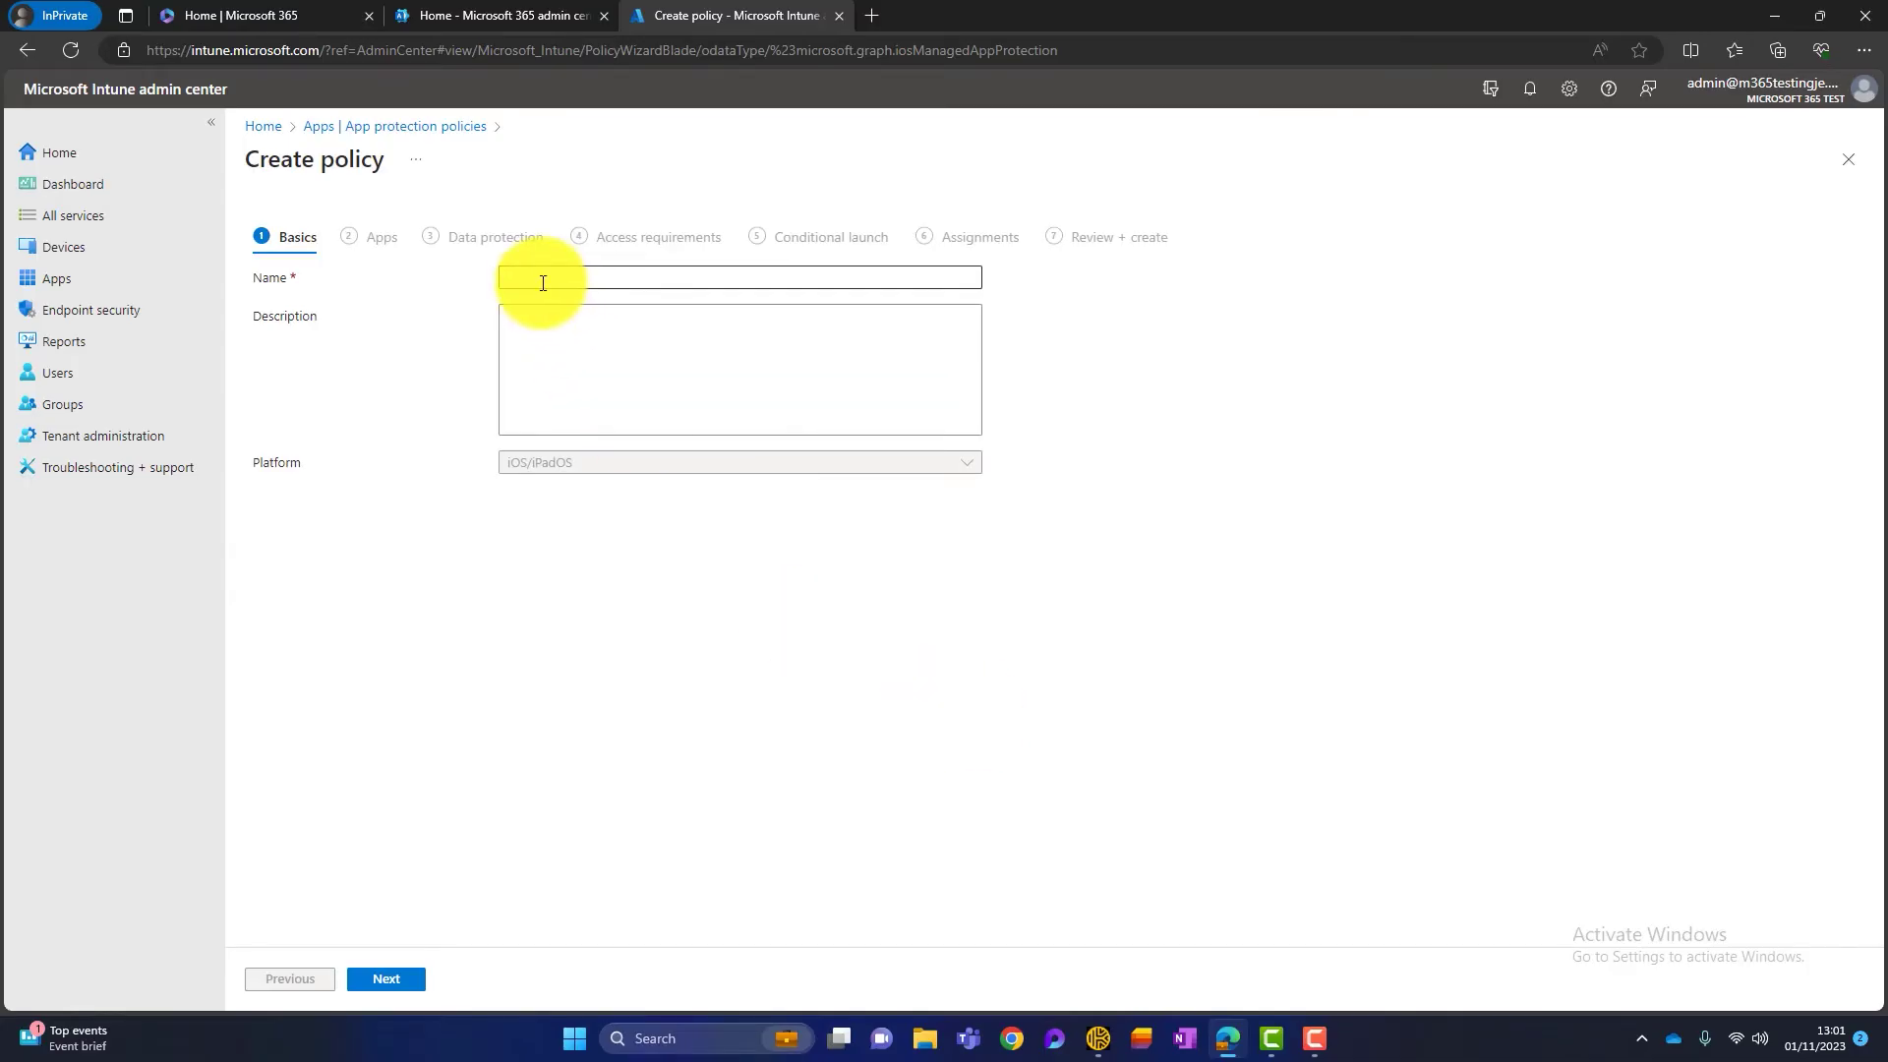
pyautogui.click(543, 280)
pyautogui.write('M')
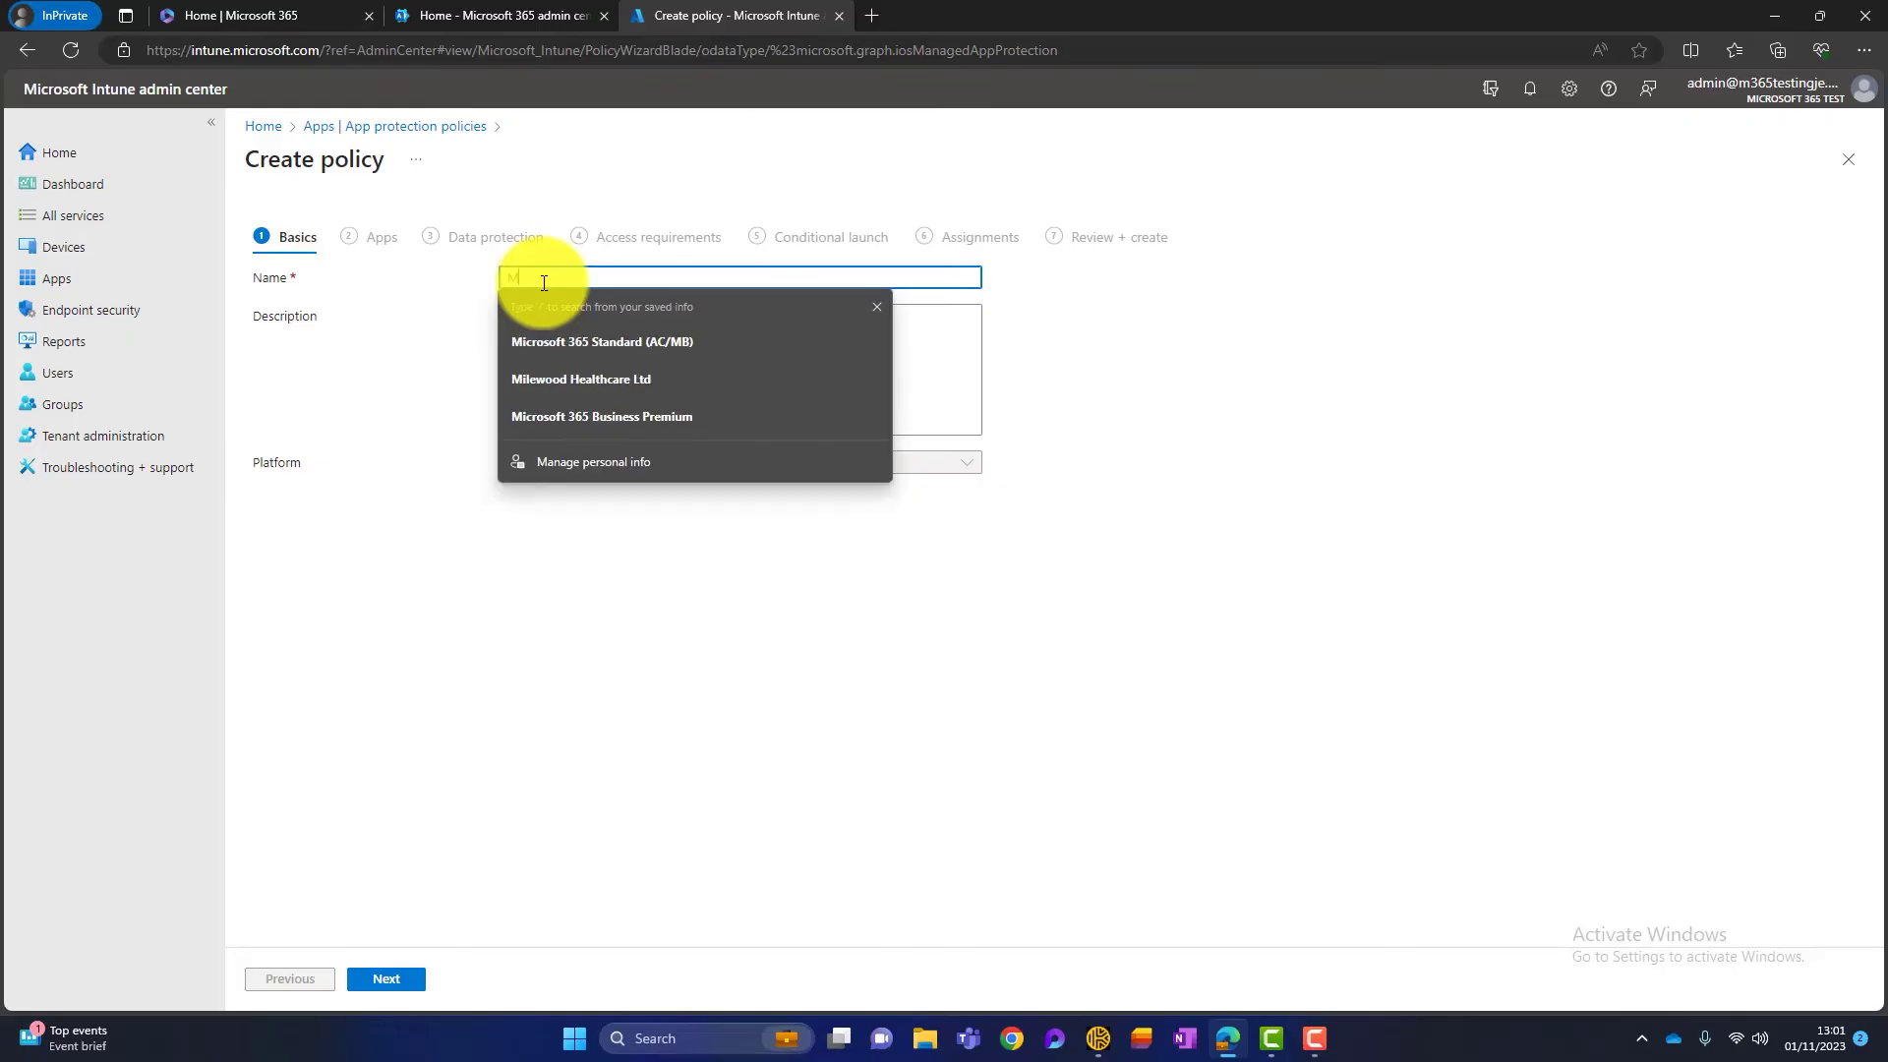
pyautogui.write('y Business')
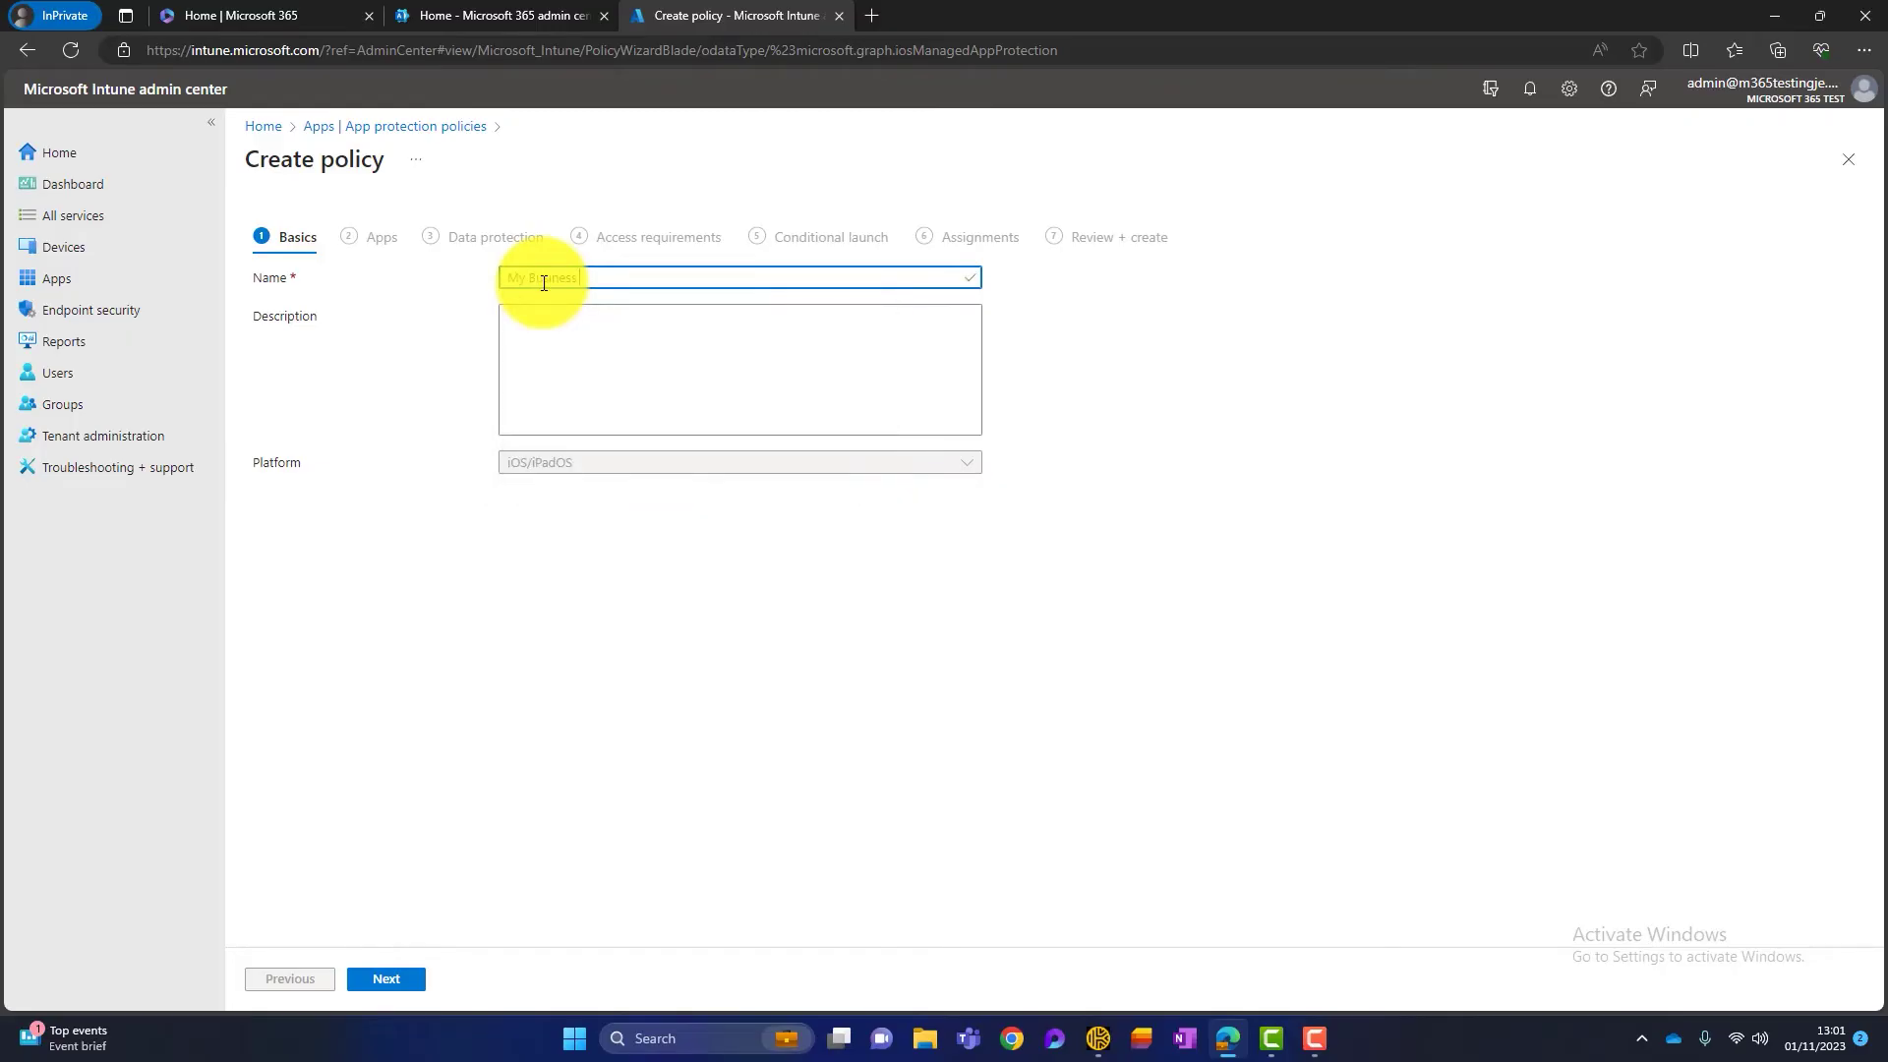
pyautogui.write(' iOS APP')
pyautogui.click(384, 982)
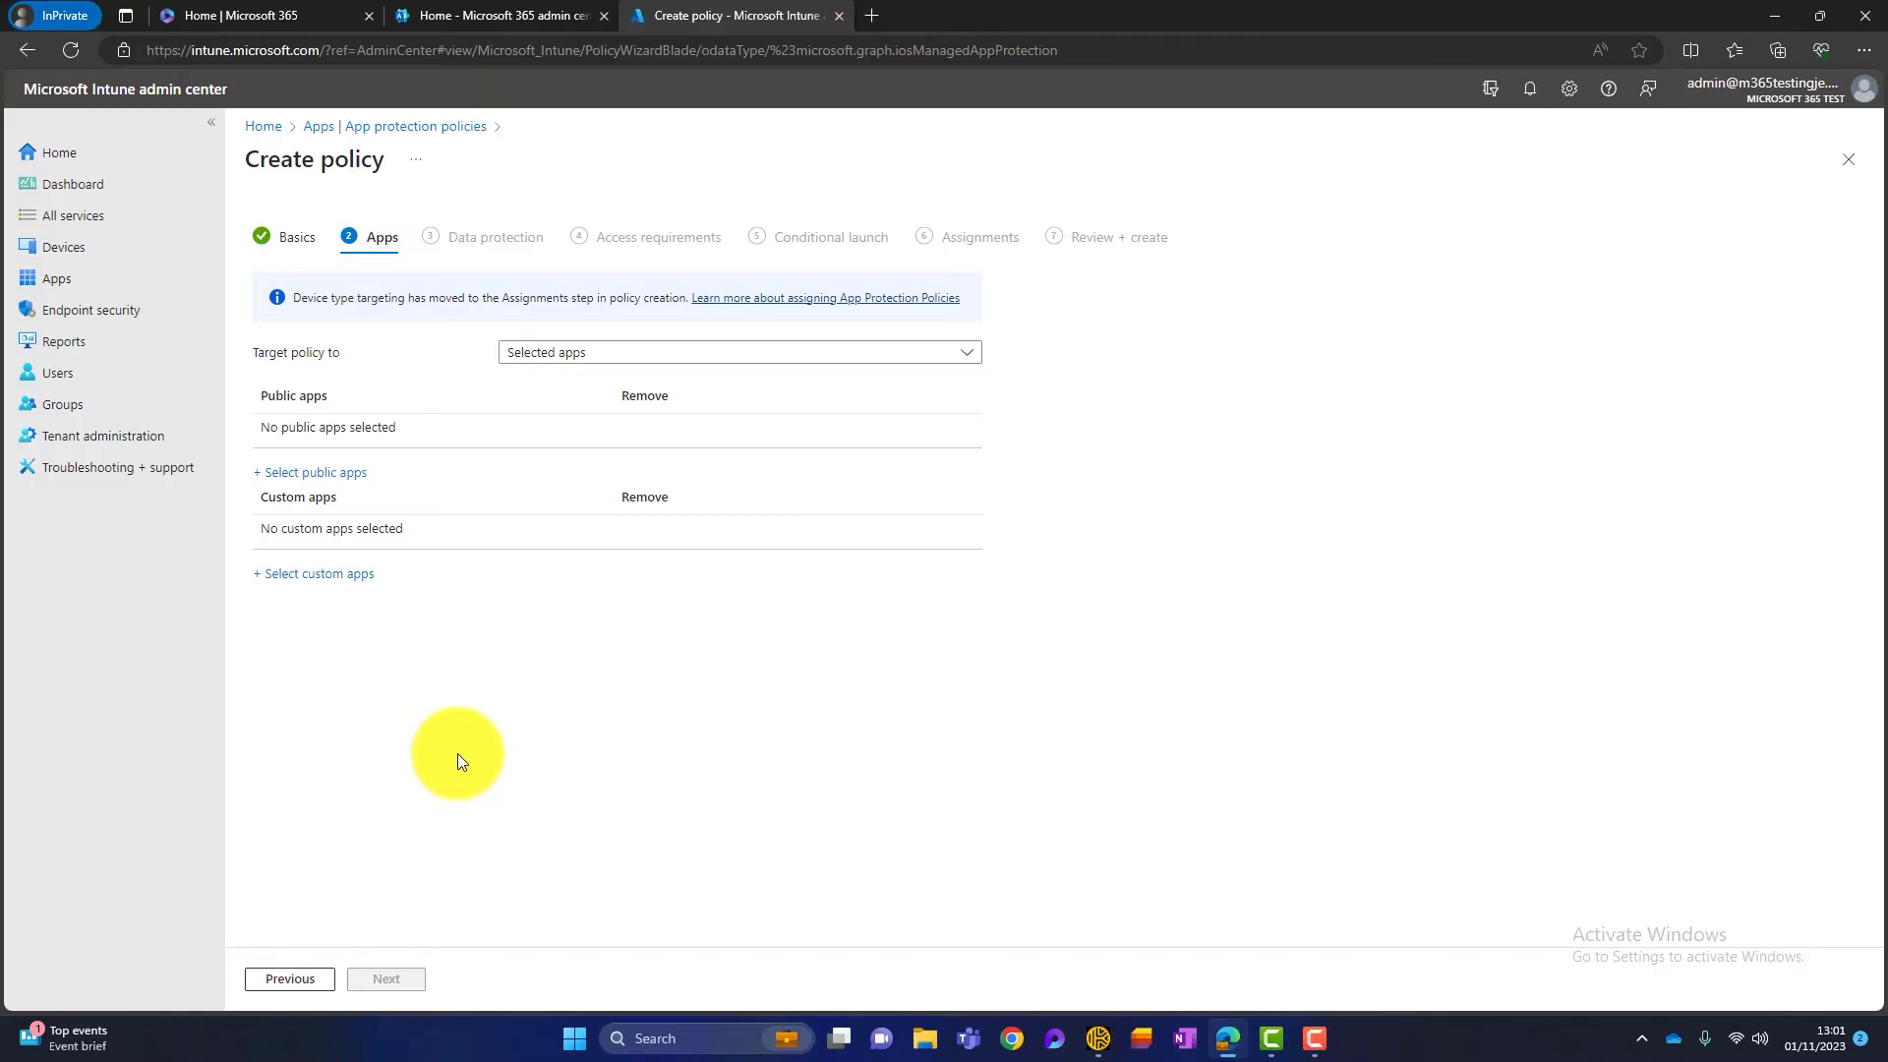
# - Compare the app lists covered by the All Apps and All Microsoft Apps targets
pyautogui.click(735, 354)
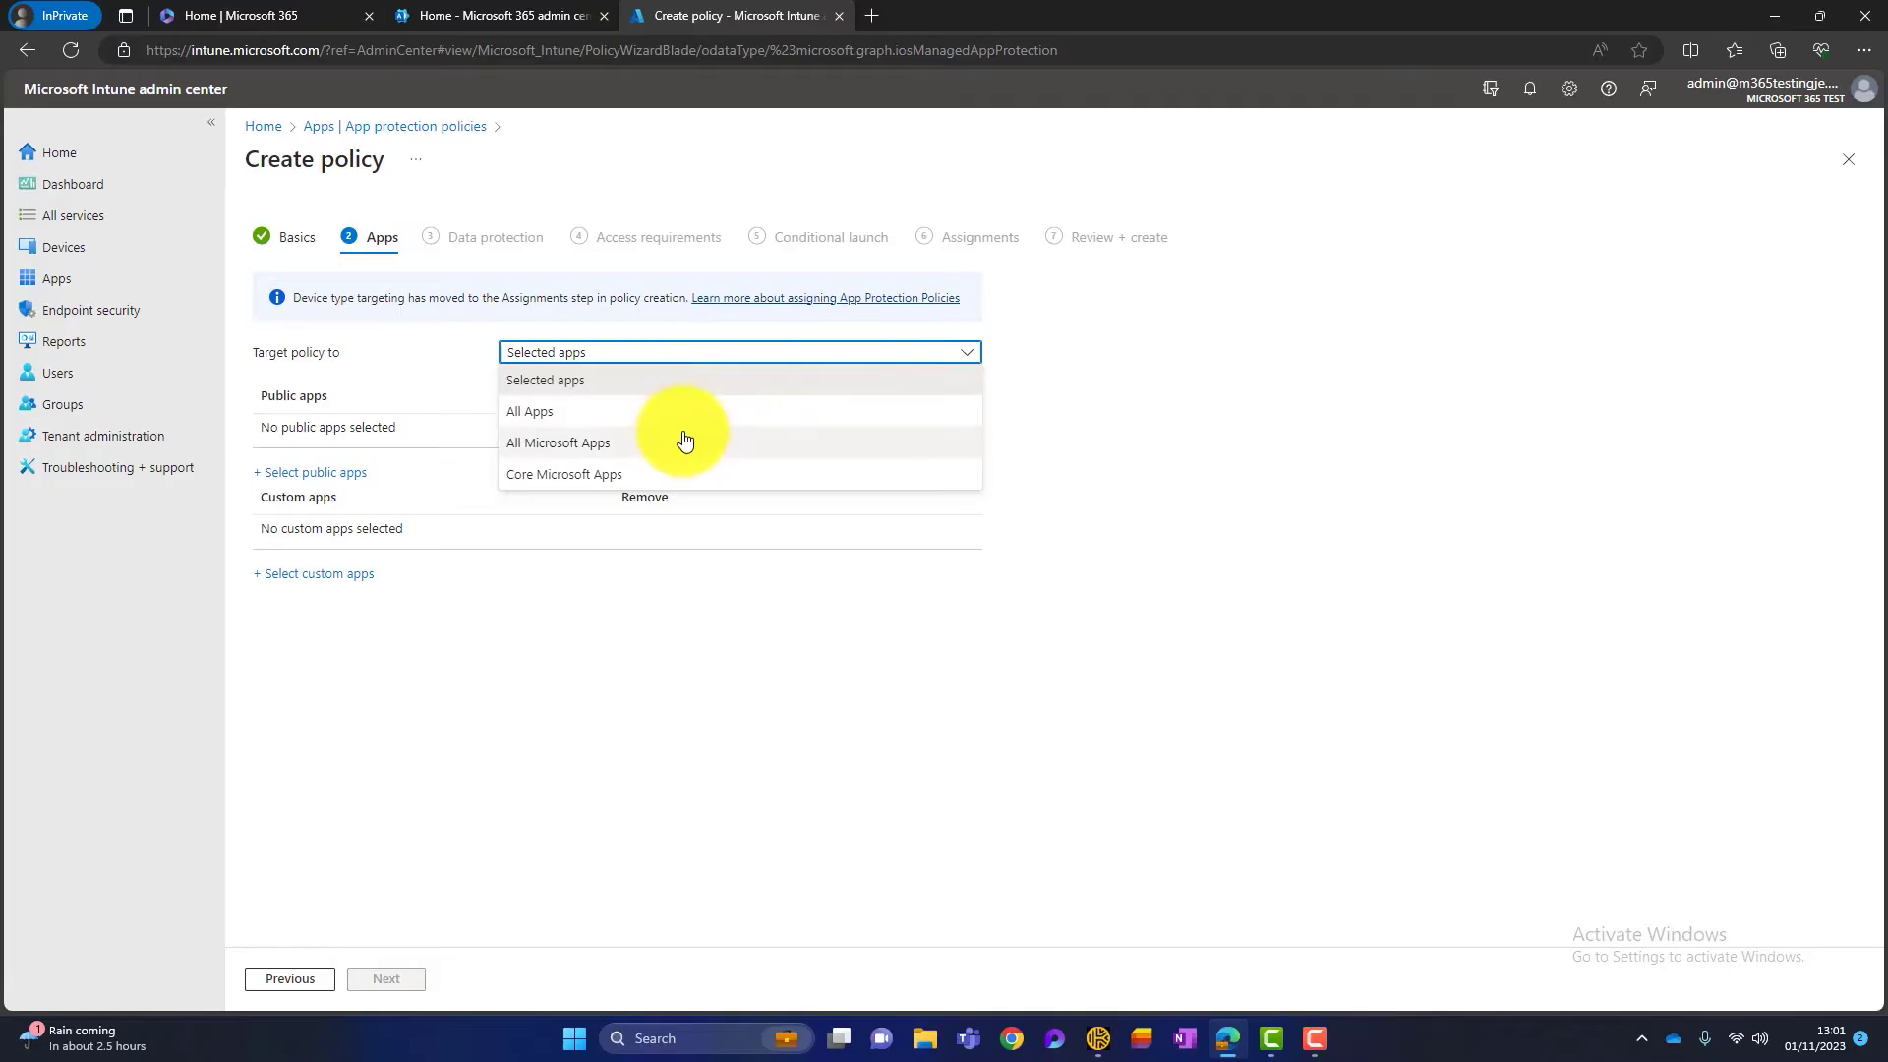
pyautogui.click(625, 421)
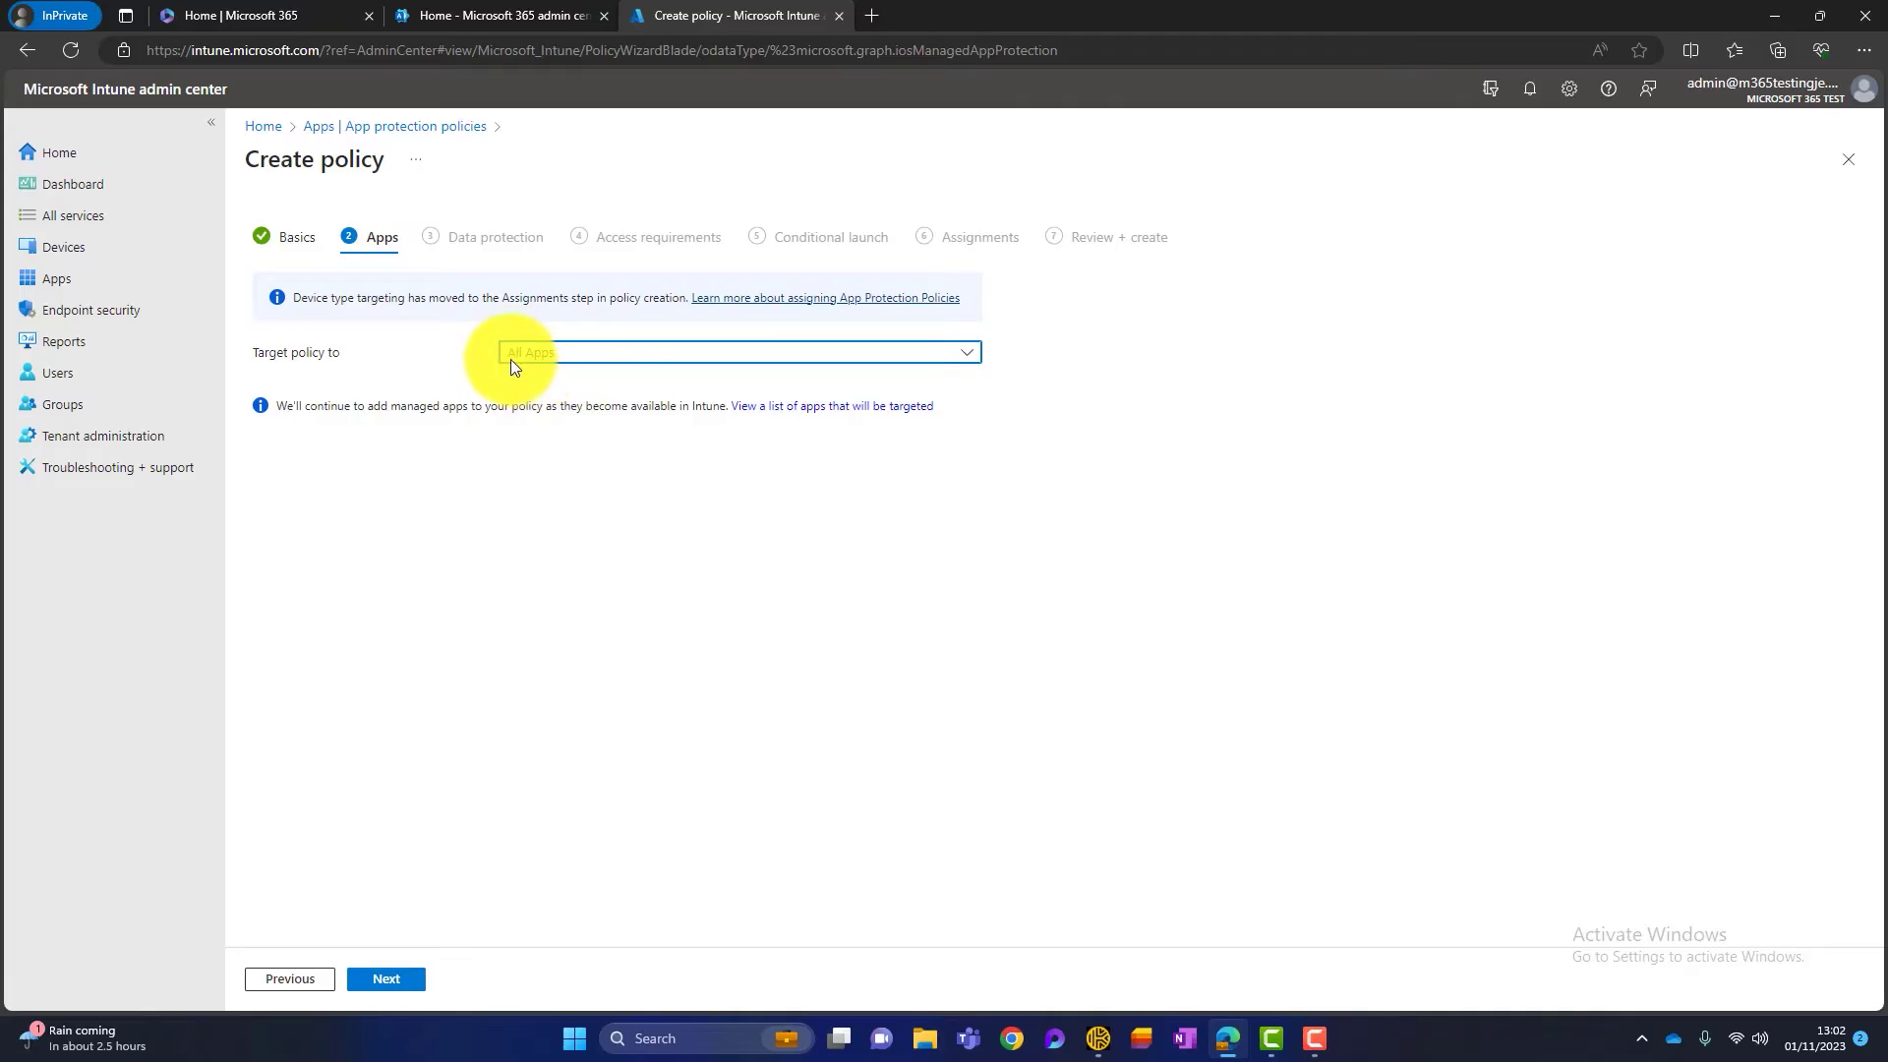
pyautogui.click(870, 407)
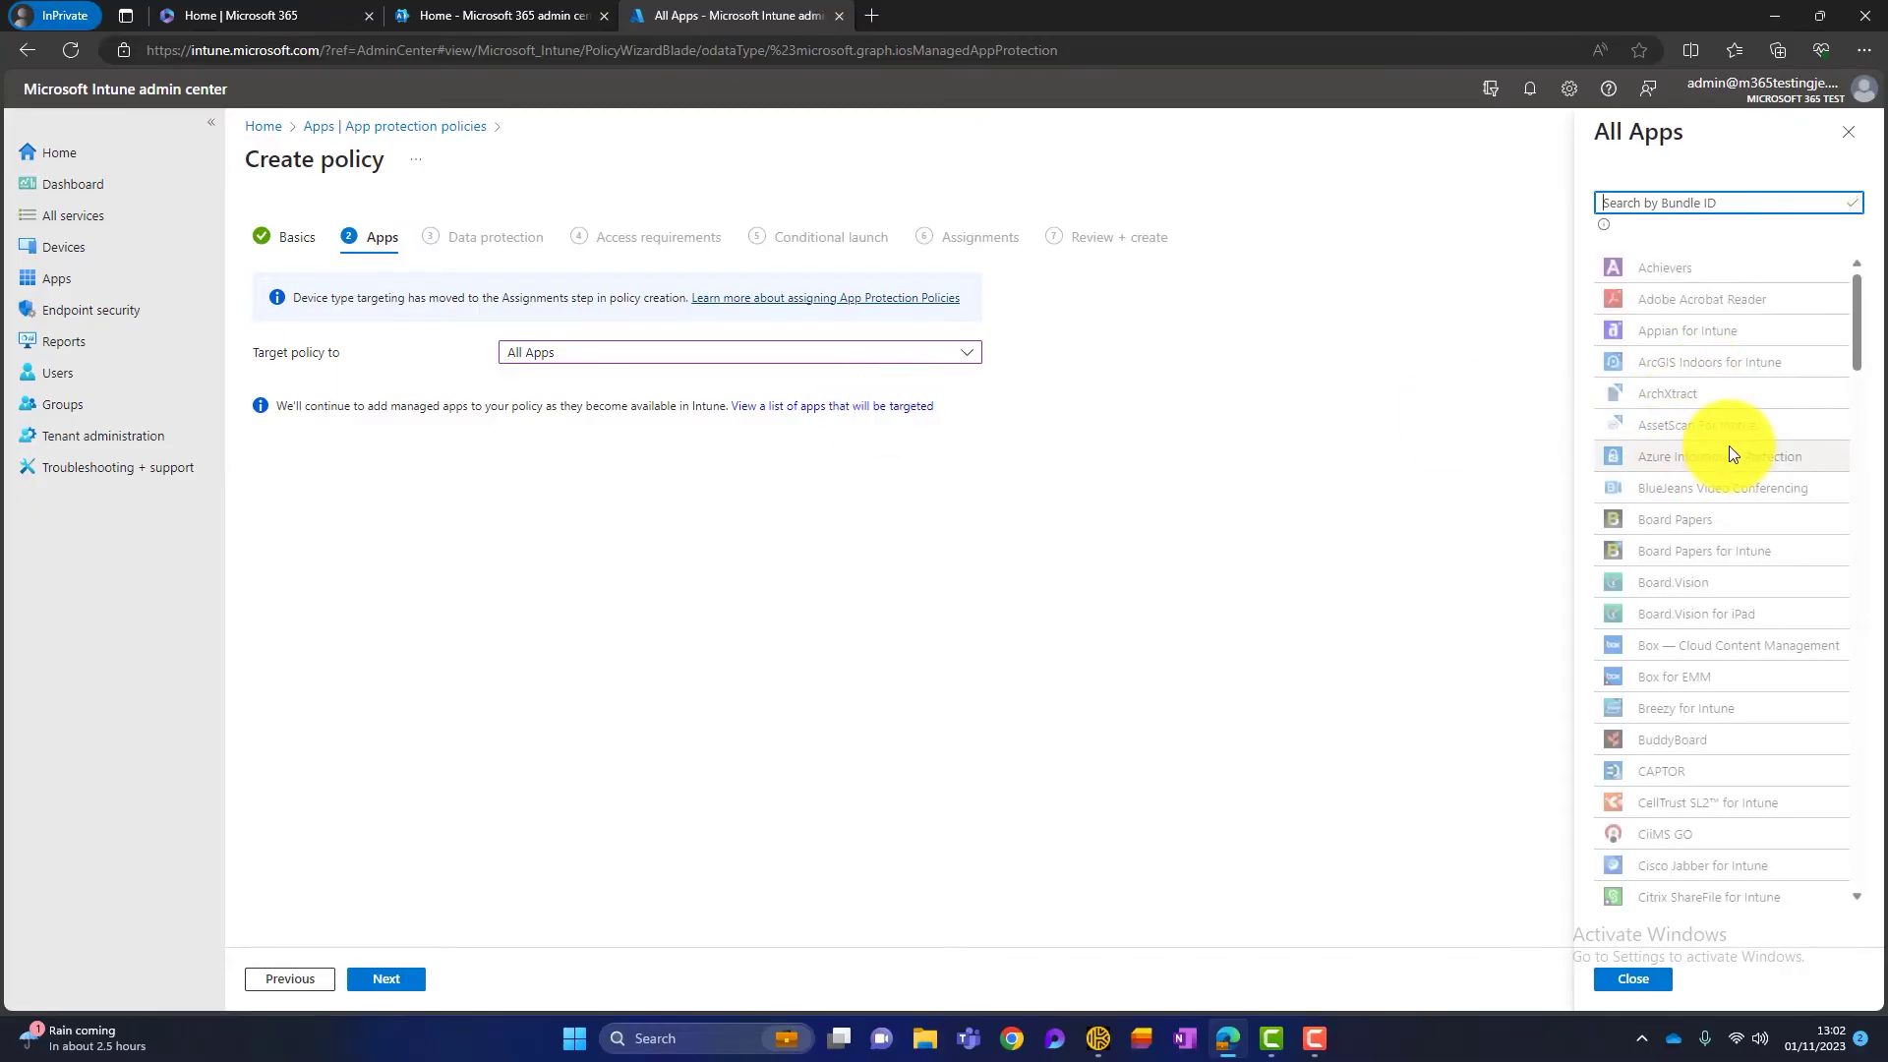
pyautogui.scroll(-3, 1729, 445)
pyautogui.scroll(-12, 1731, 447)
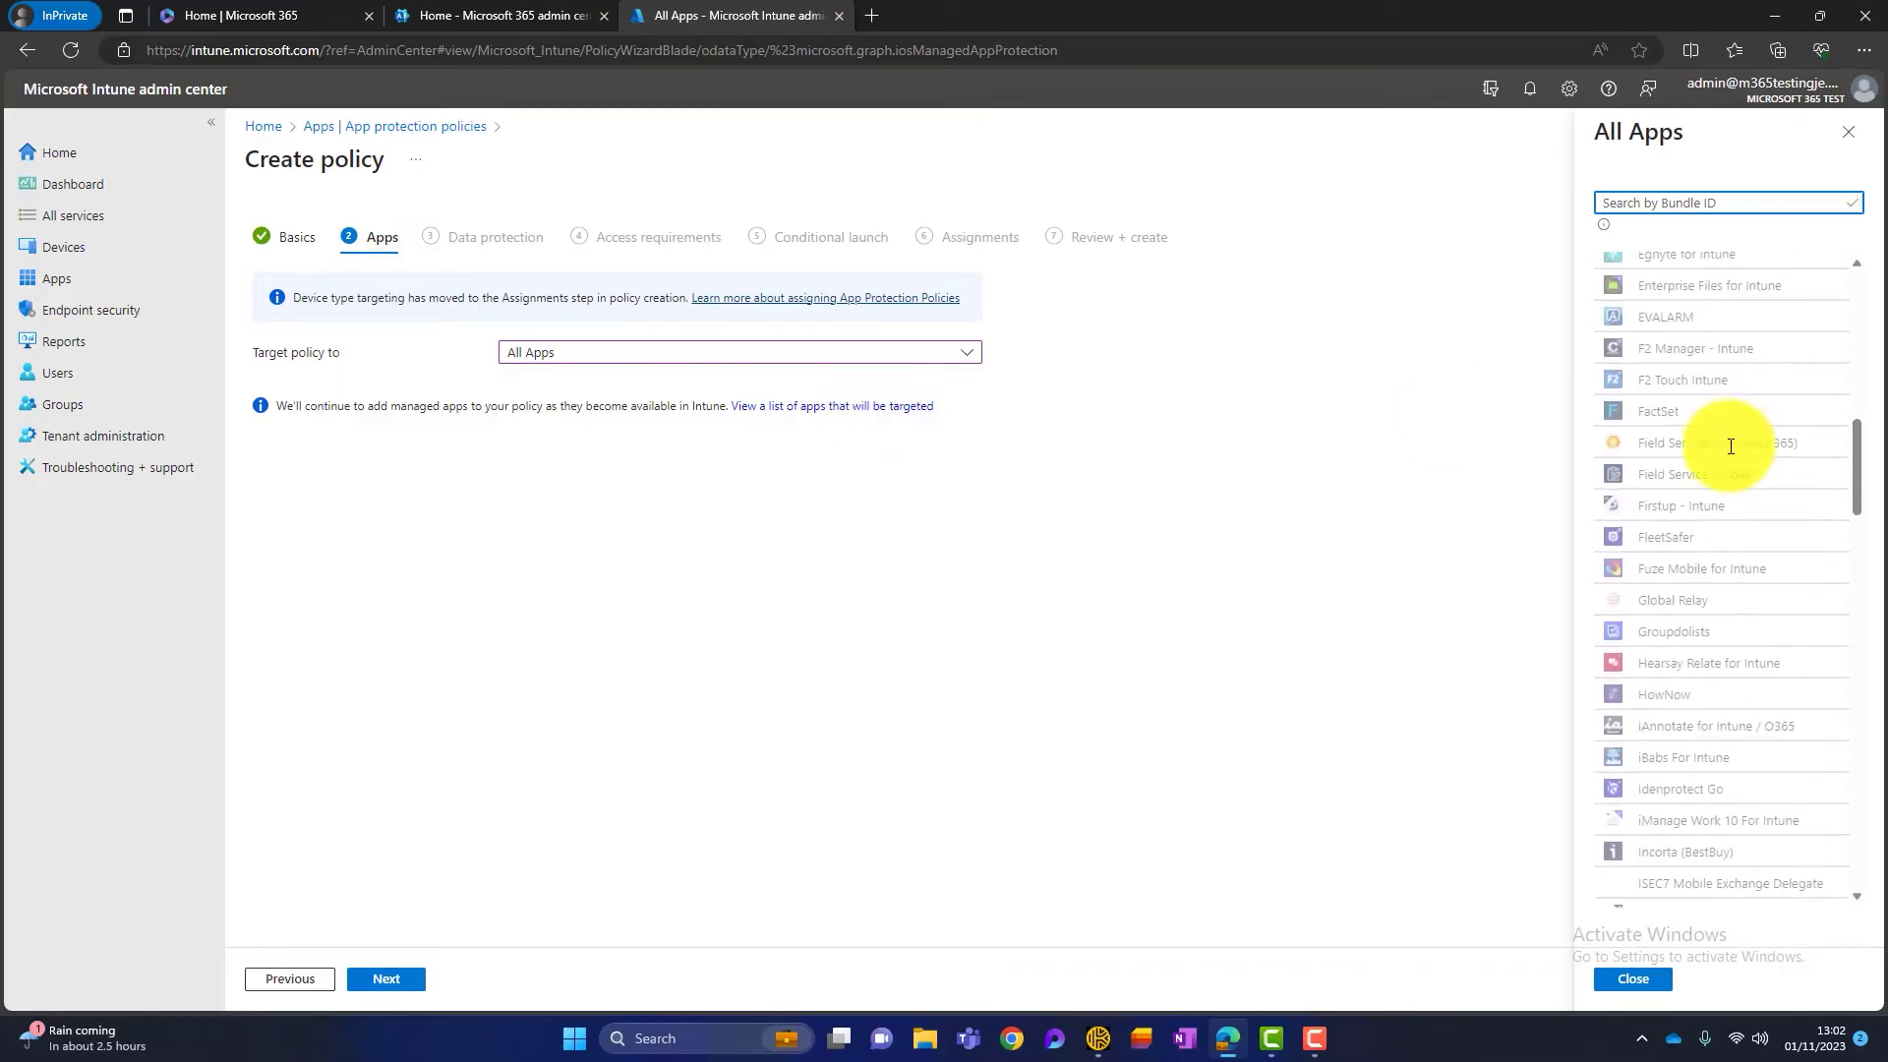
pyautogui.scroll(-1, 1727, 445)
pyautogui.click(1631, 980)
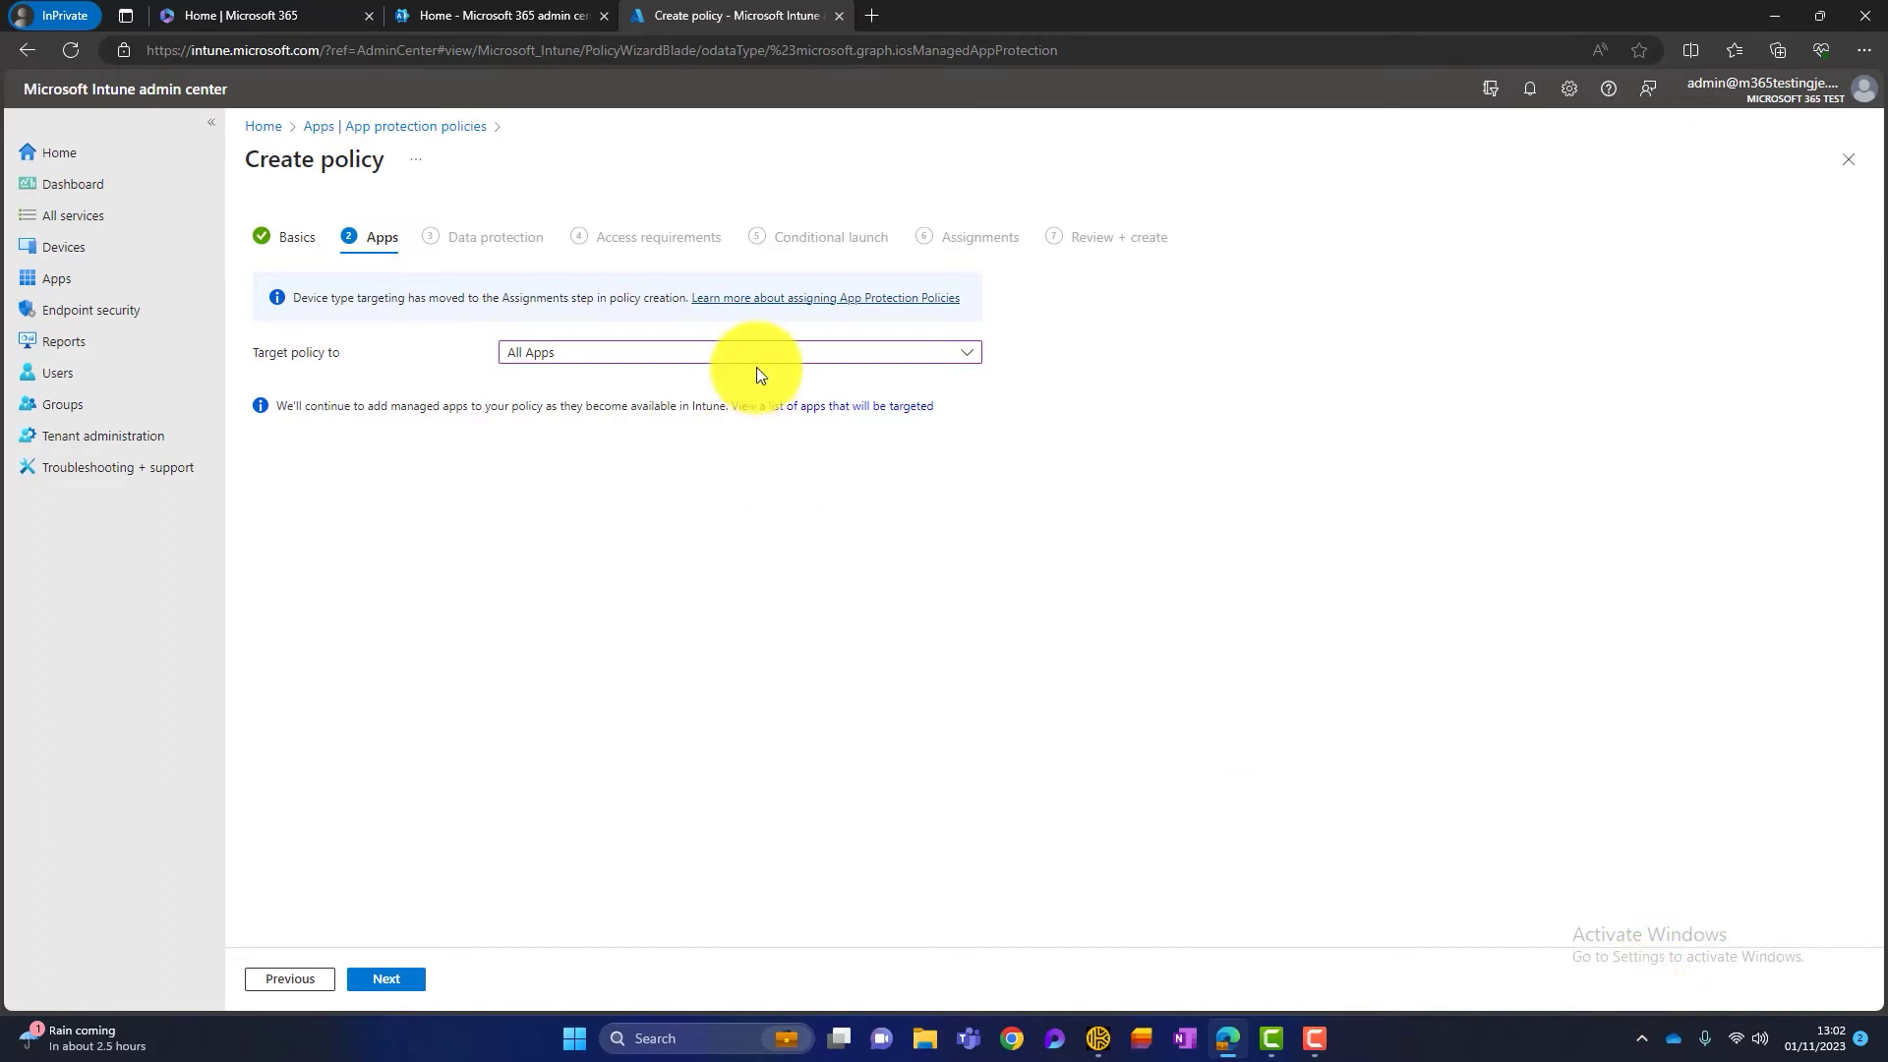
pyautogui.click(752, 356)
pyautogui.click(684, 445)
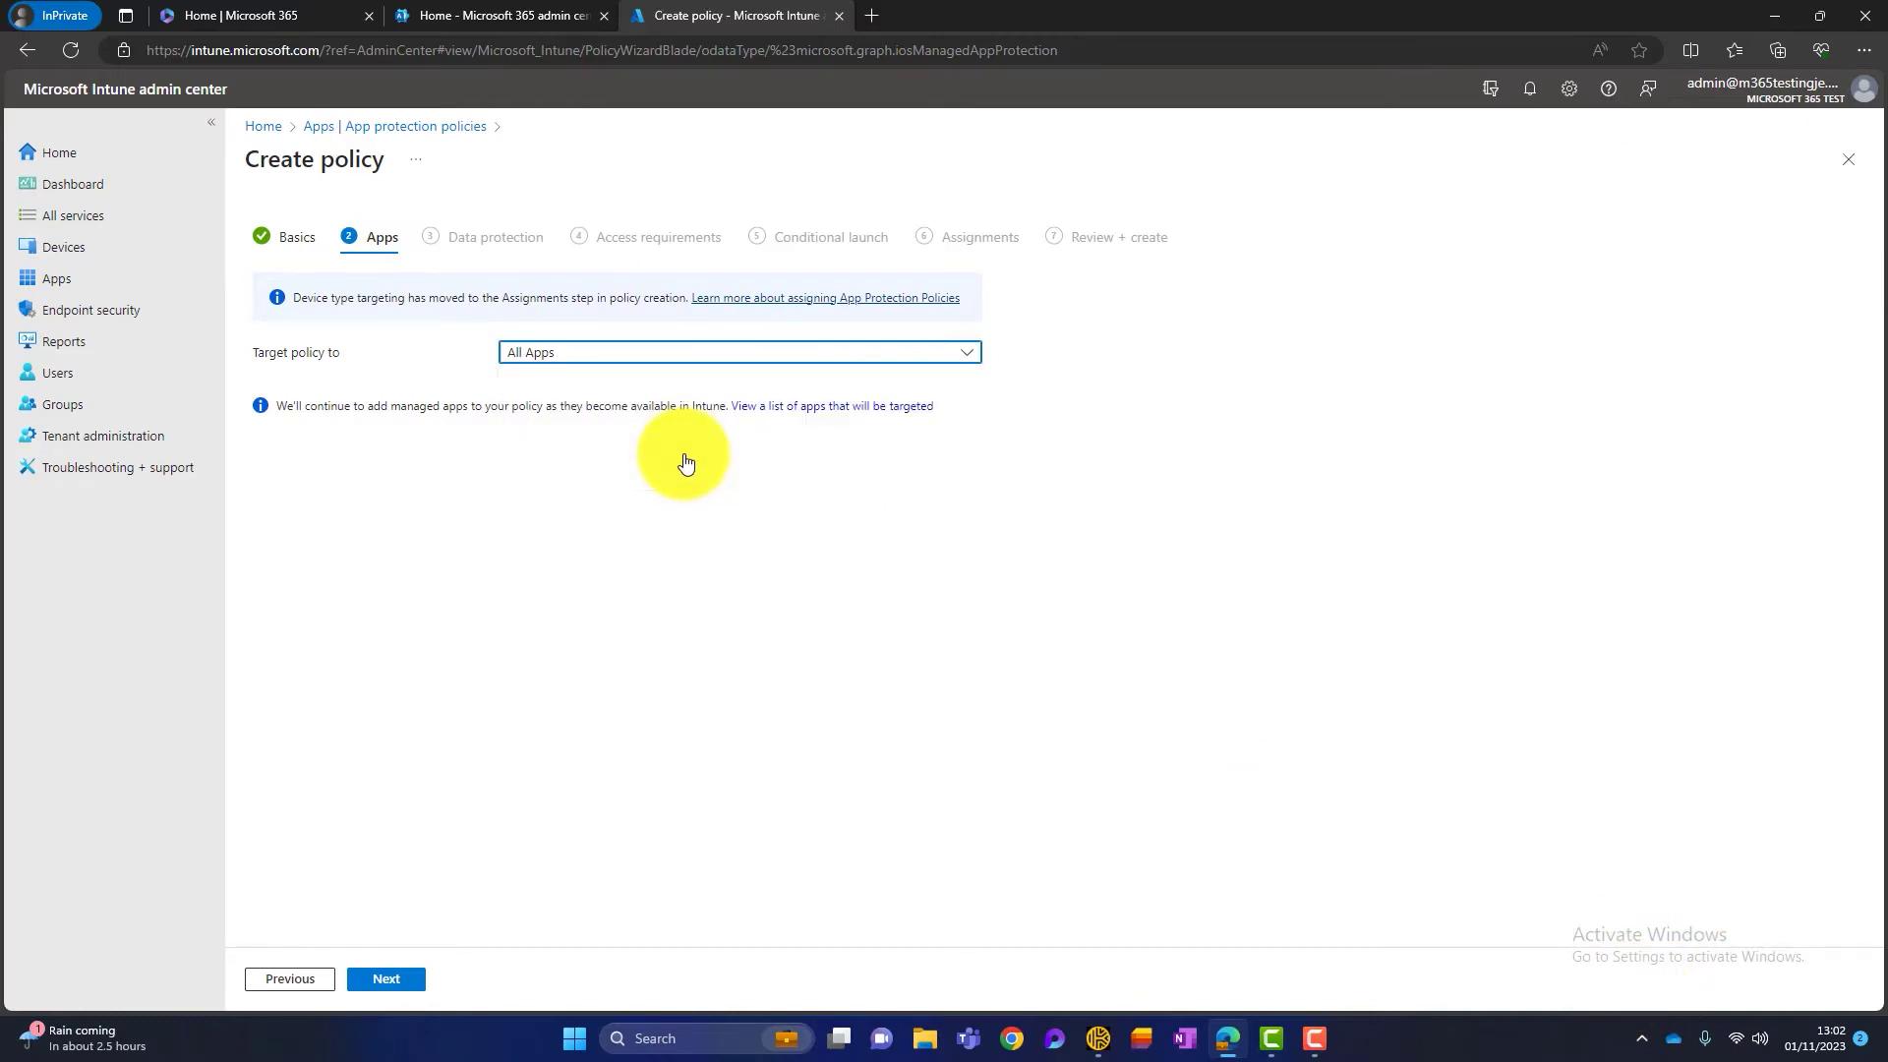
pyautogui.click(863, 407)
pyautogui.scroll(-5, 1728, 363)
pyautogui.click(1635, 980)
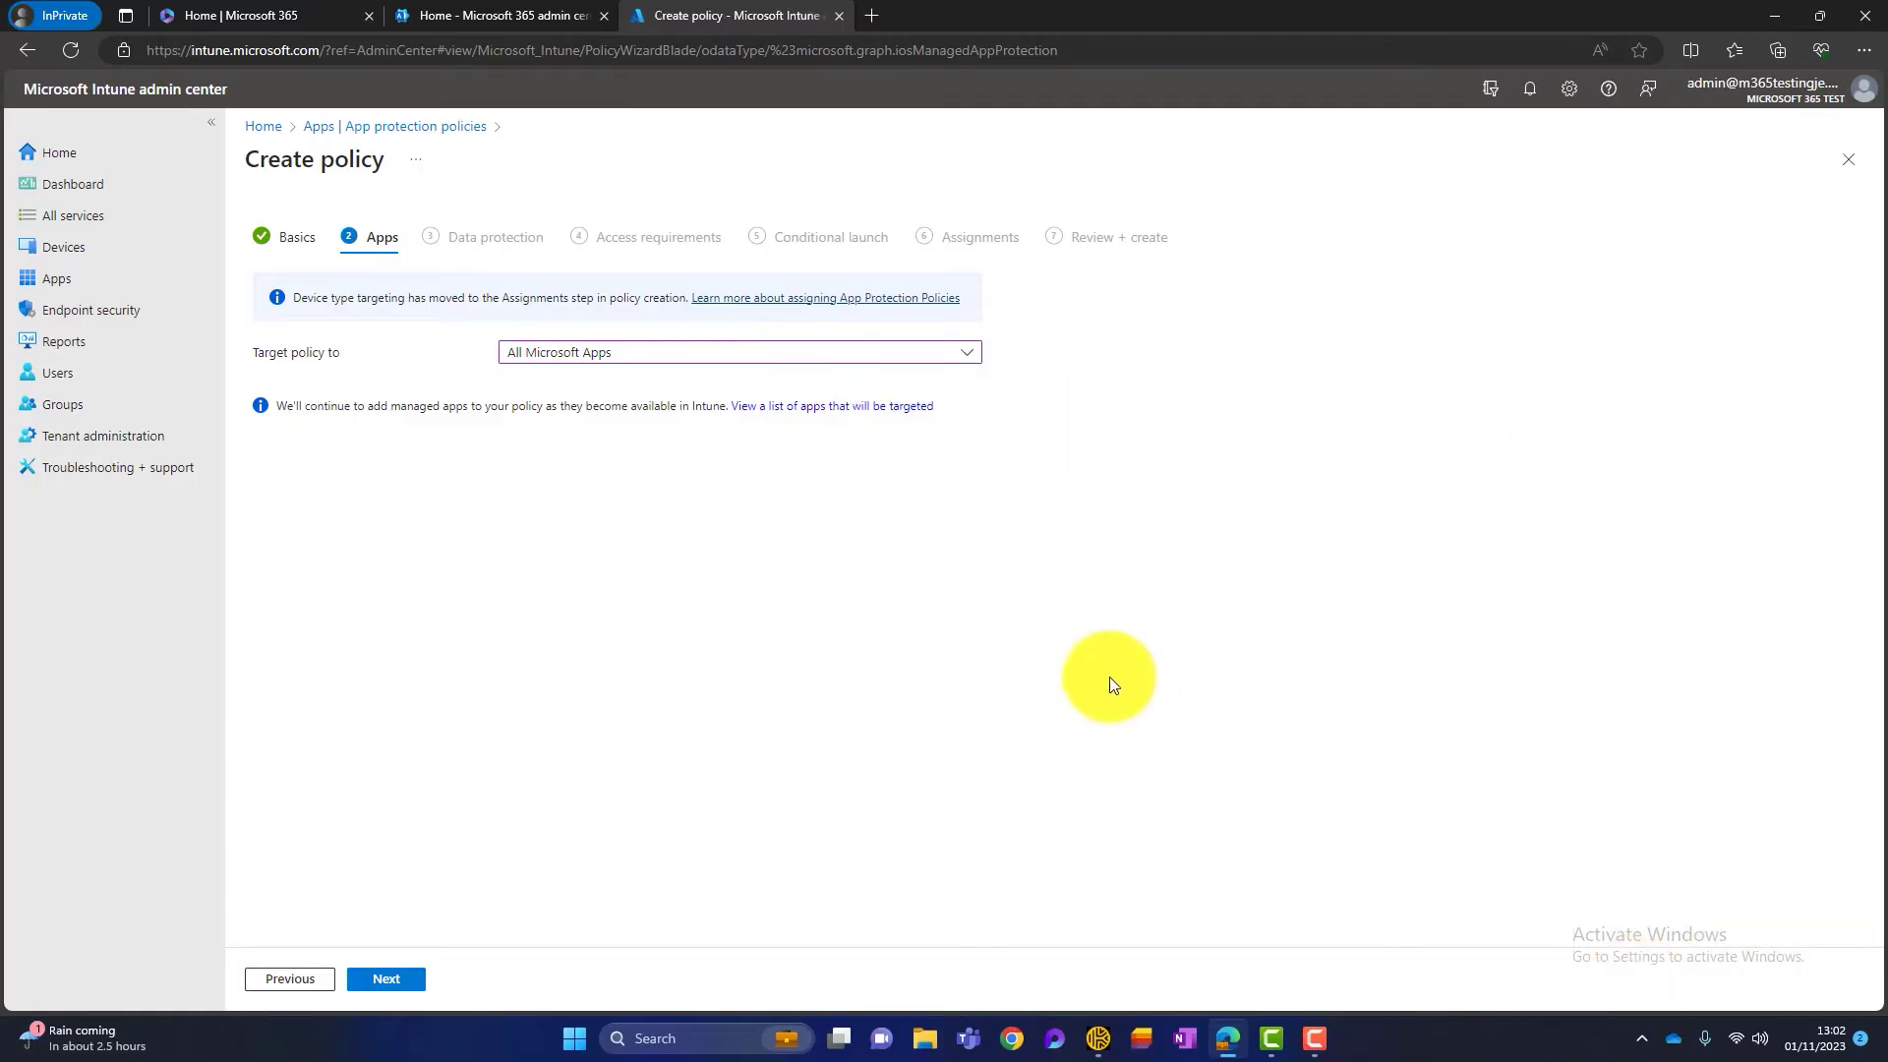
# - Set Target policy to Core Microsoft Apps after reviewing its app list
pyautogui.click(644, 370)
pyautogui.click(585, 476)
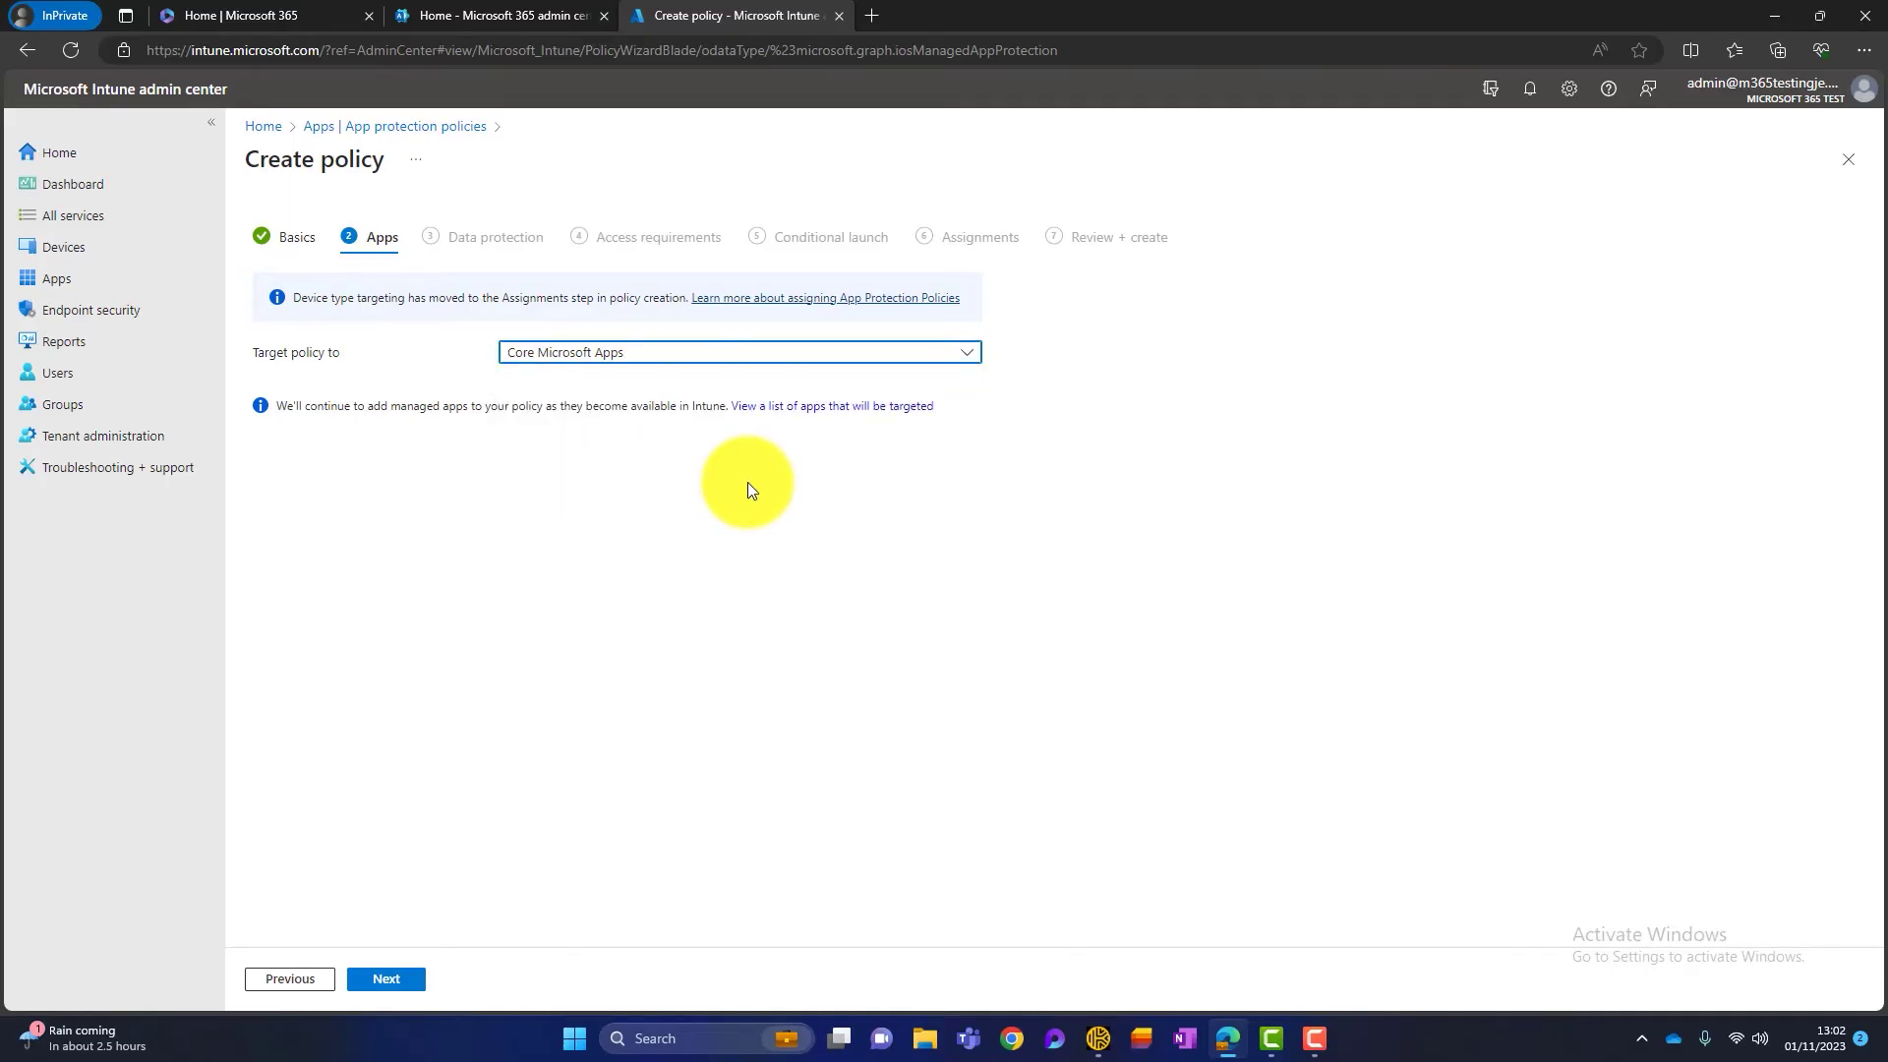
pyautogui.click(857, 410)
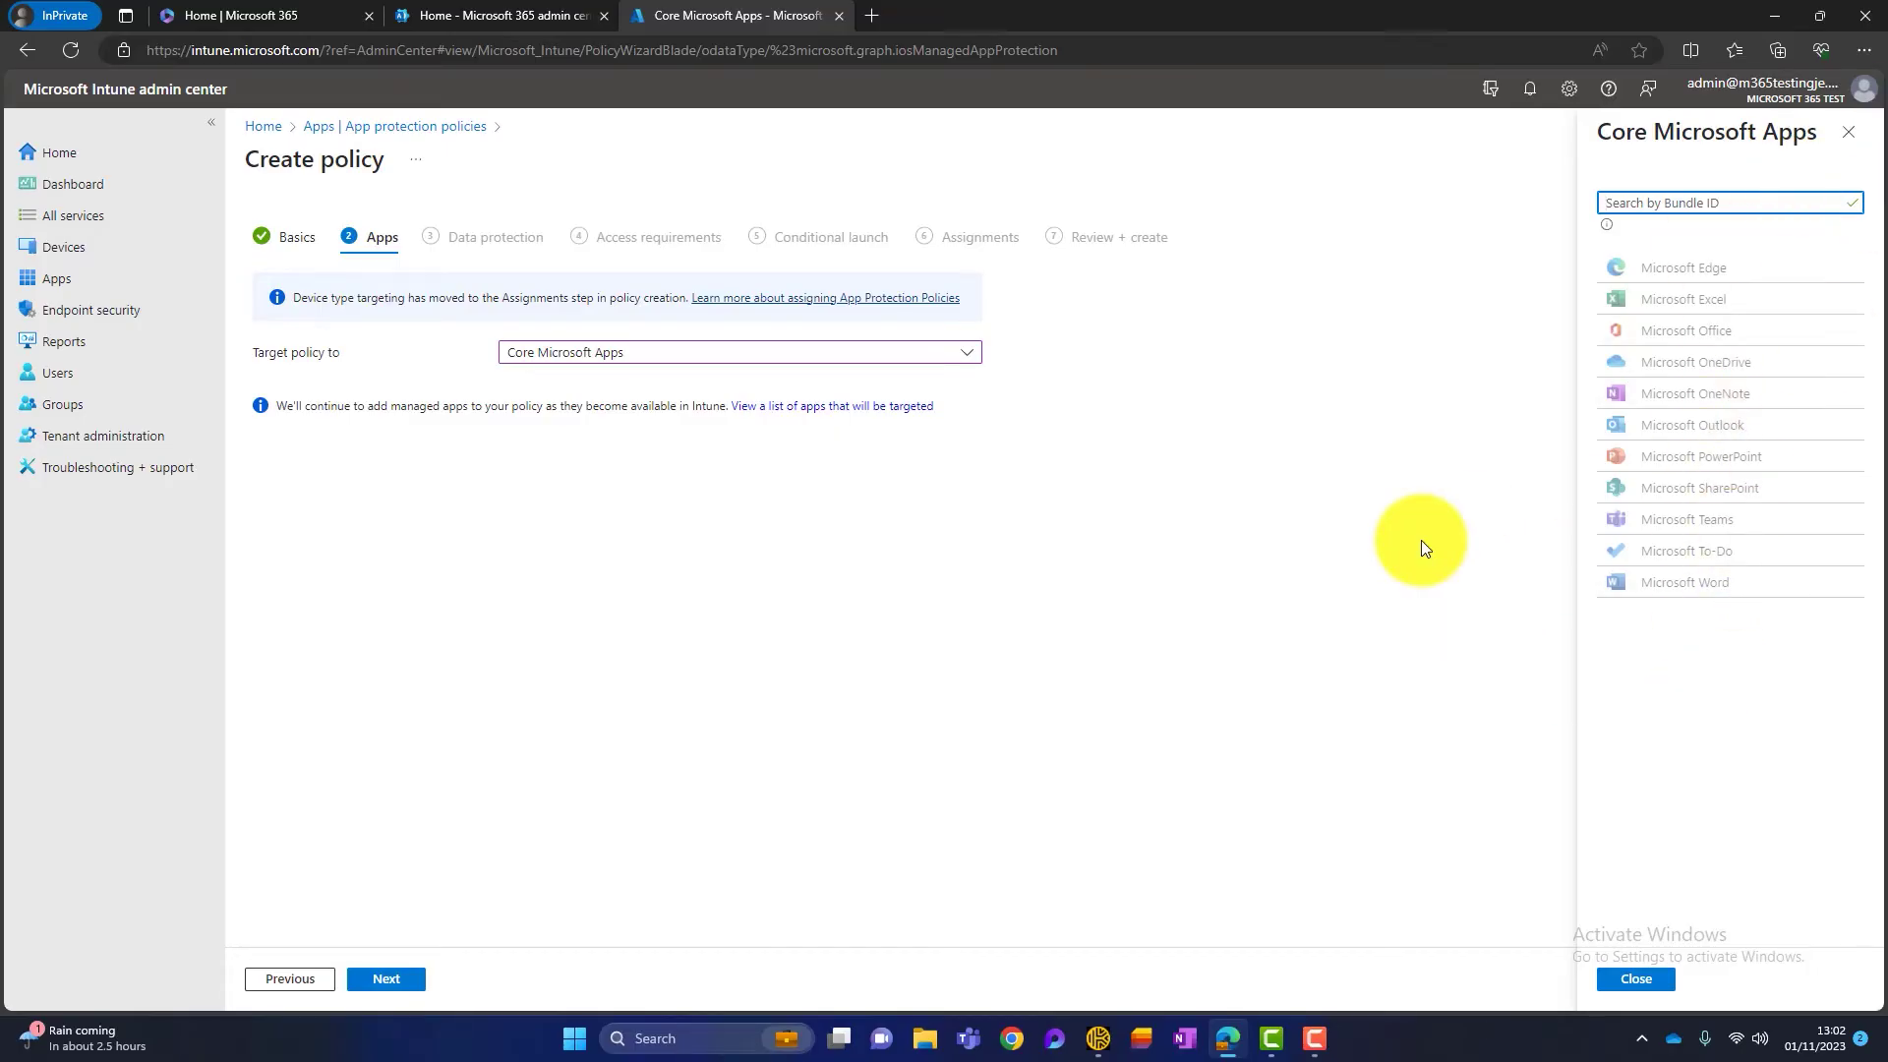
pyautogui.click(1635, 979)
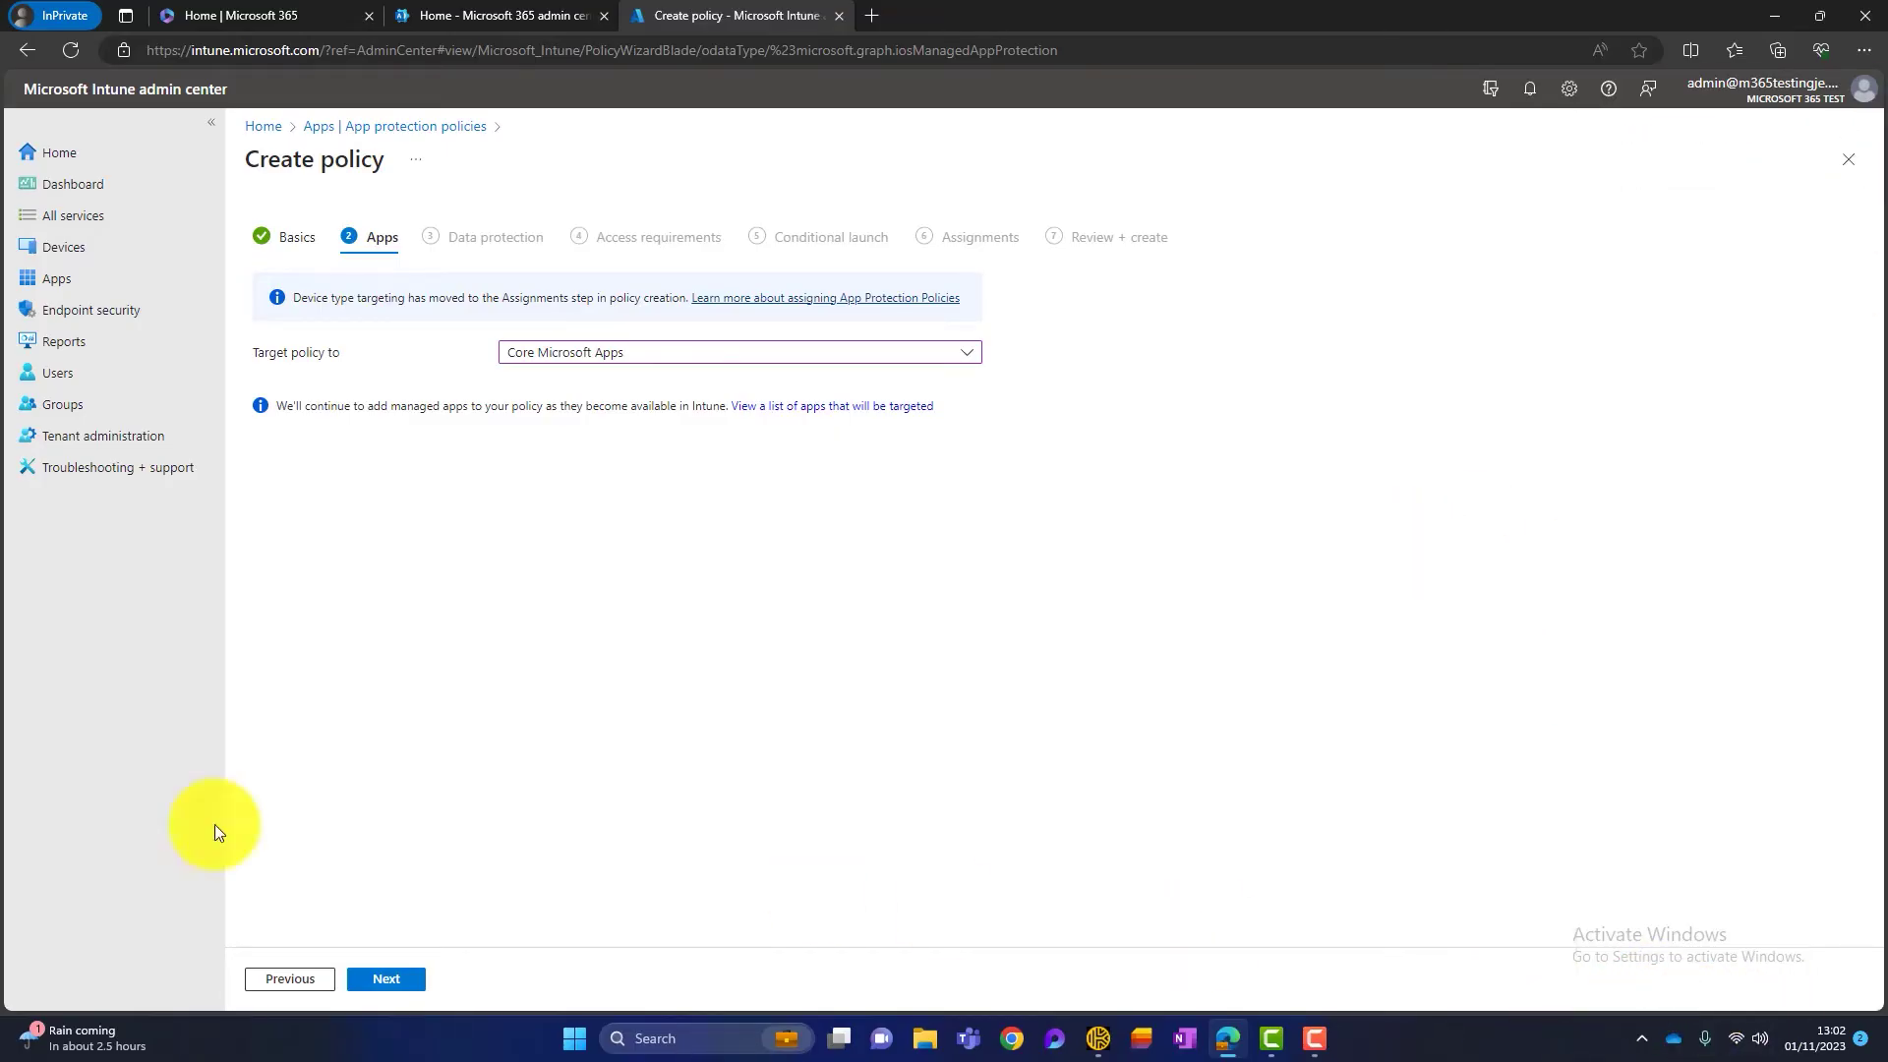
pyautogui.click(356, 980)
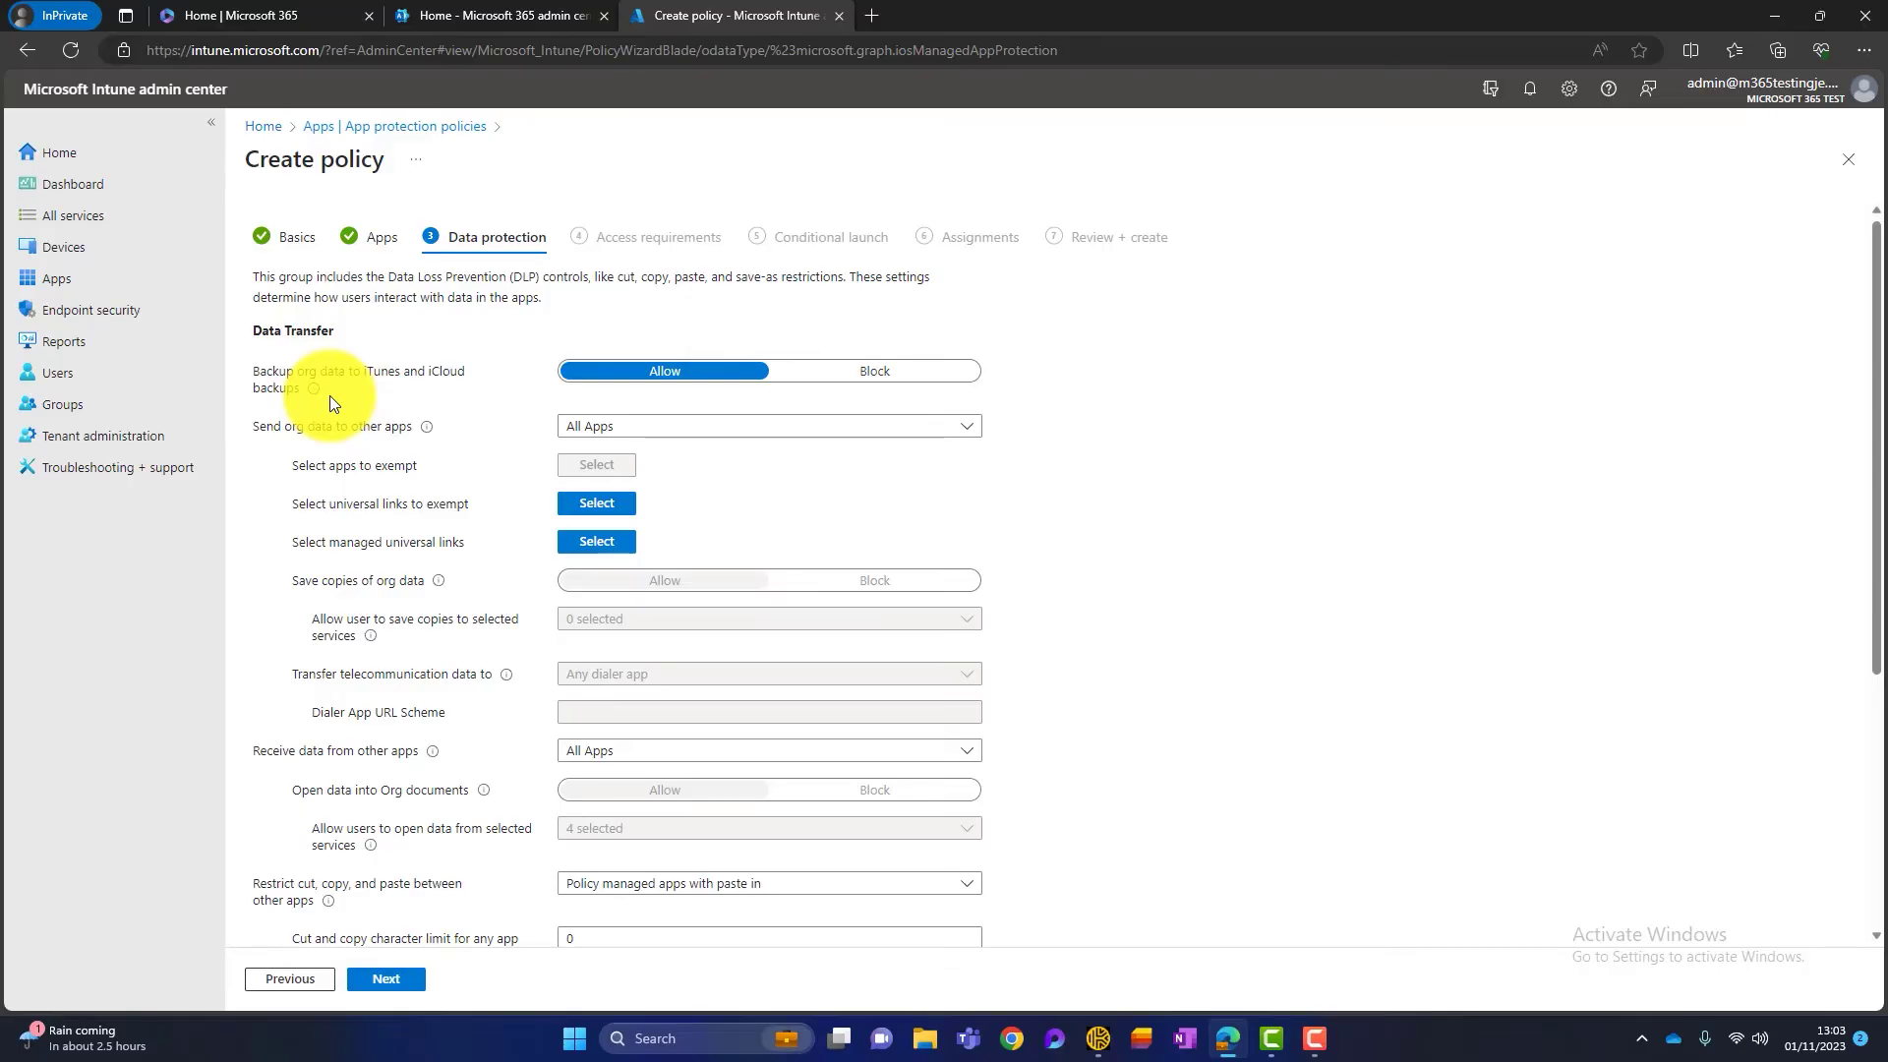
# - Block org data backups to iTunes and iCloud and send org data only to policy managed apps
pyautogui.click(942, 371)
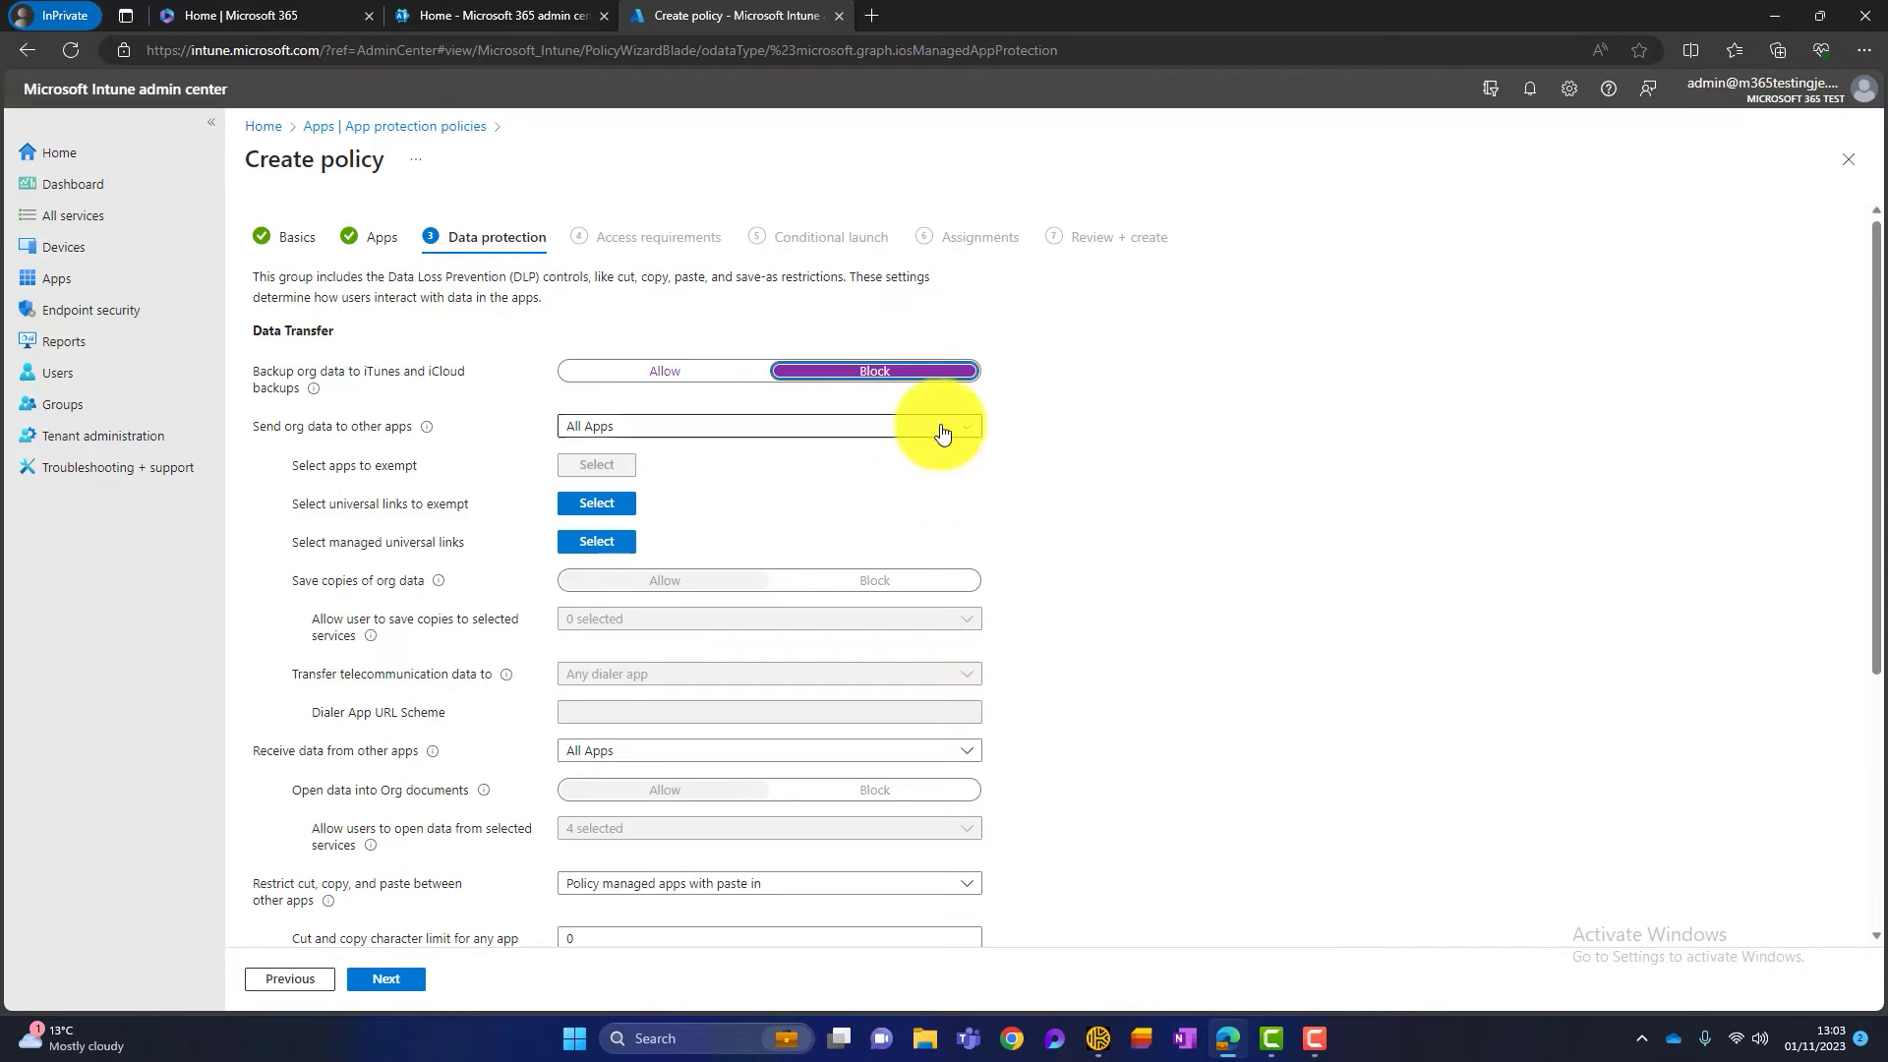
pyautogui.click(792, 429)
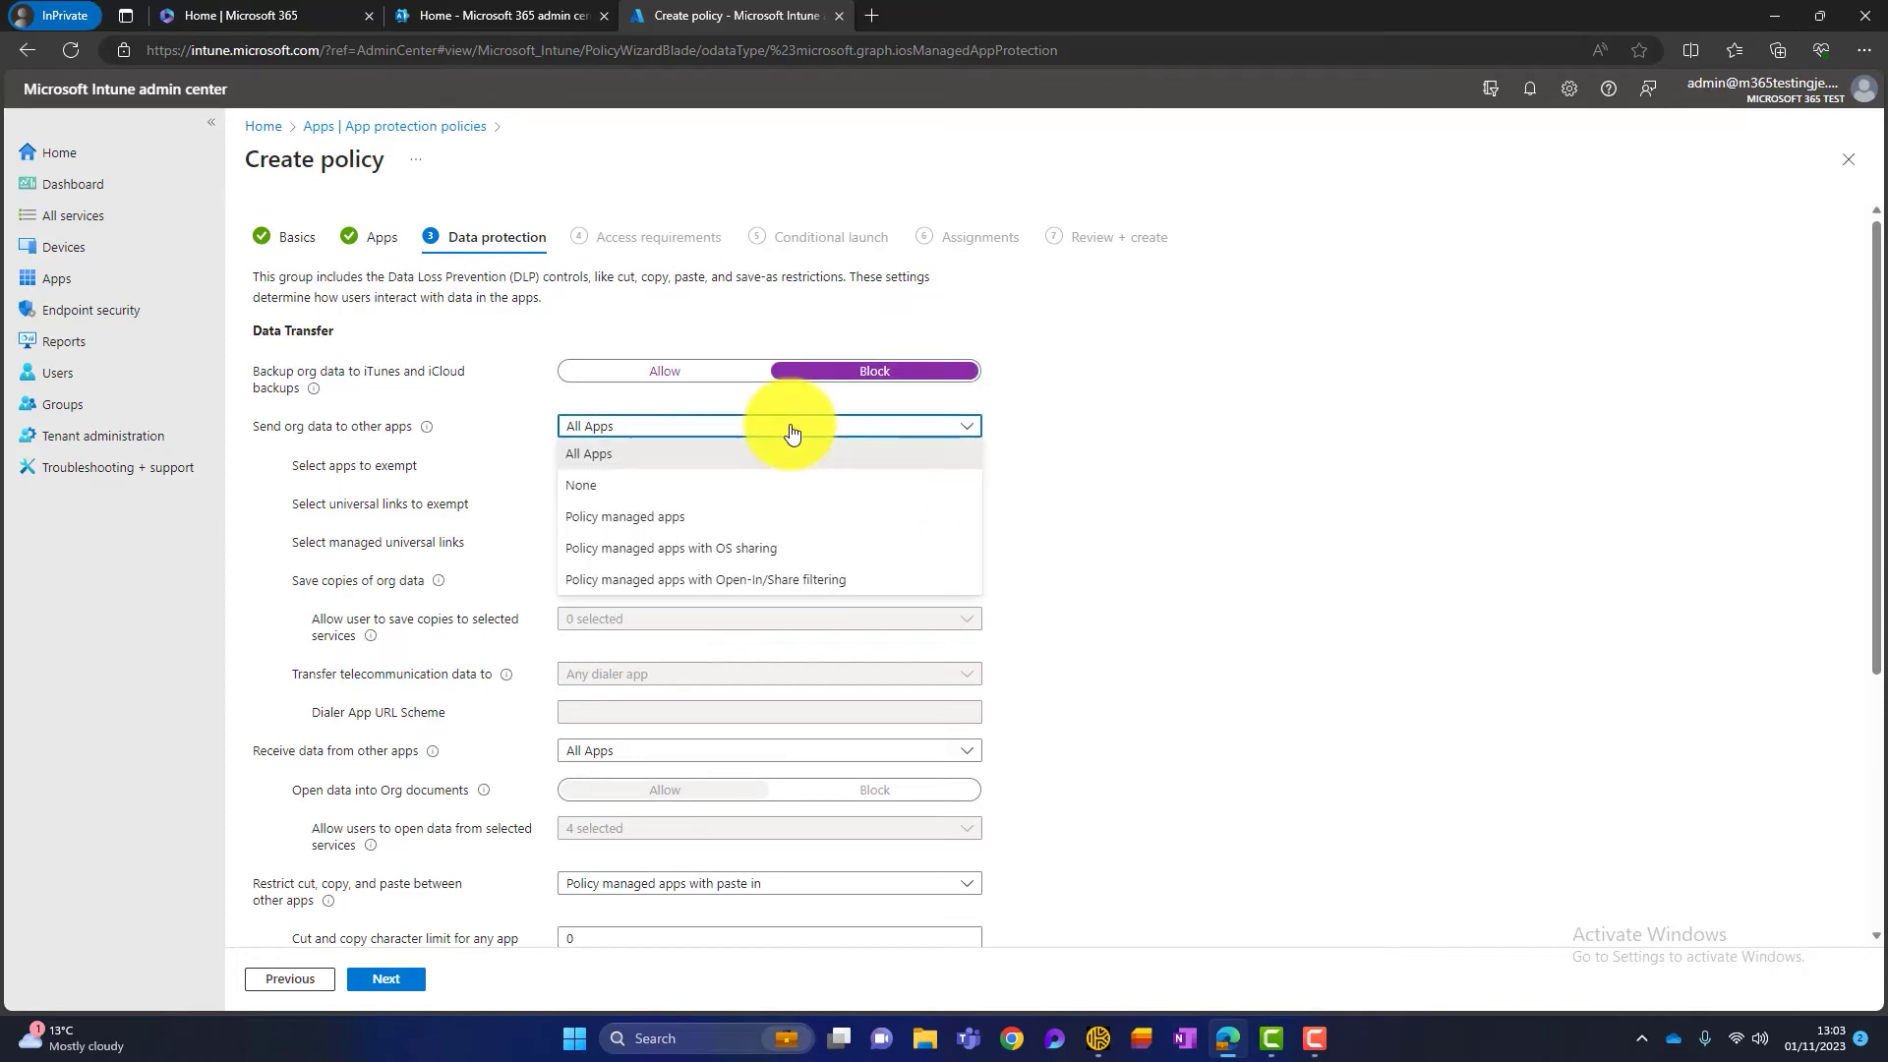
pyautogui.click(700, 521)
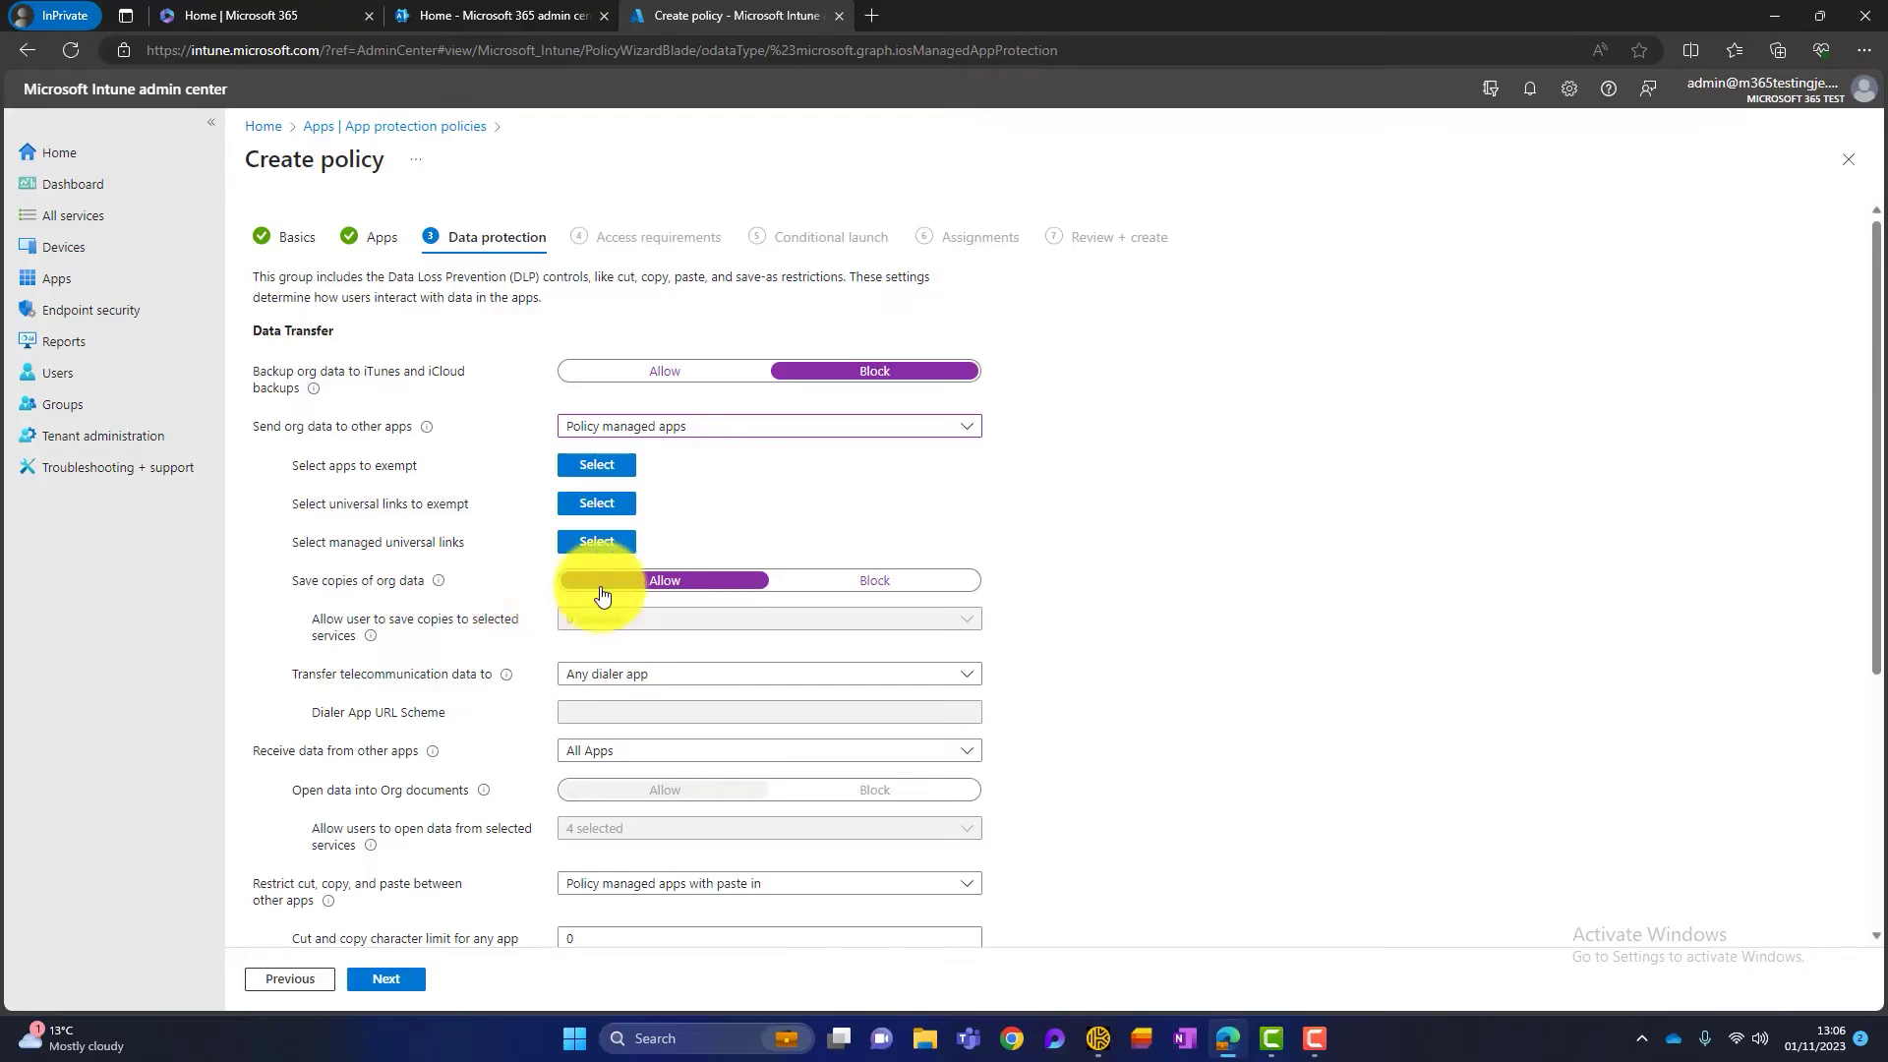
# - Set Save copies of org data to Block, allowing only OneDrive for Business and SharePoint
pyautogui.click(872, 582)
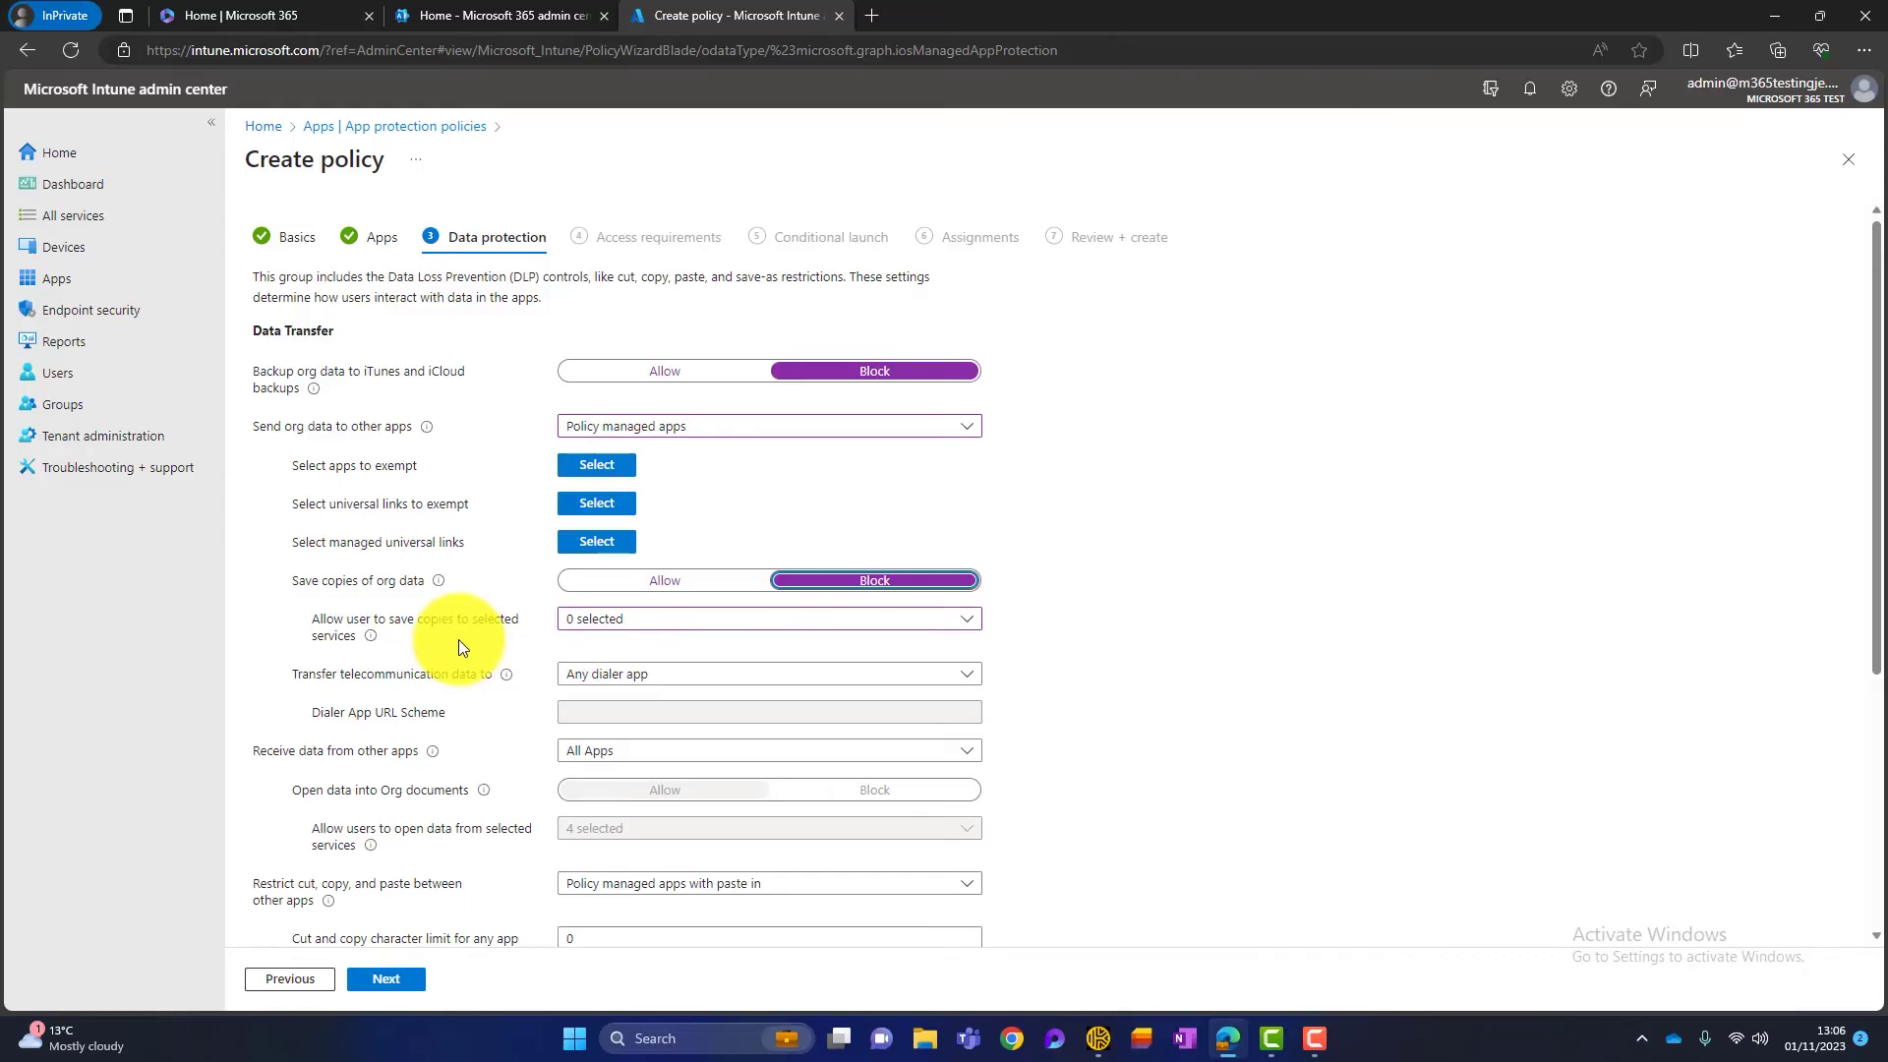
pyautogui.click(657, 622)
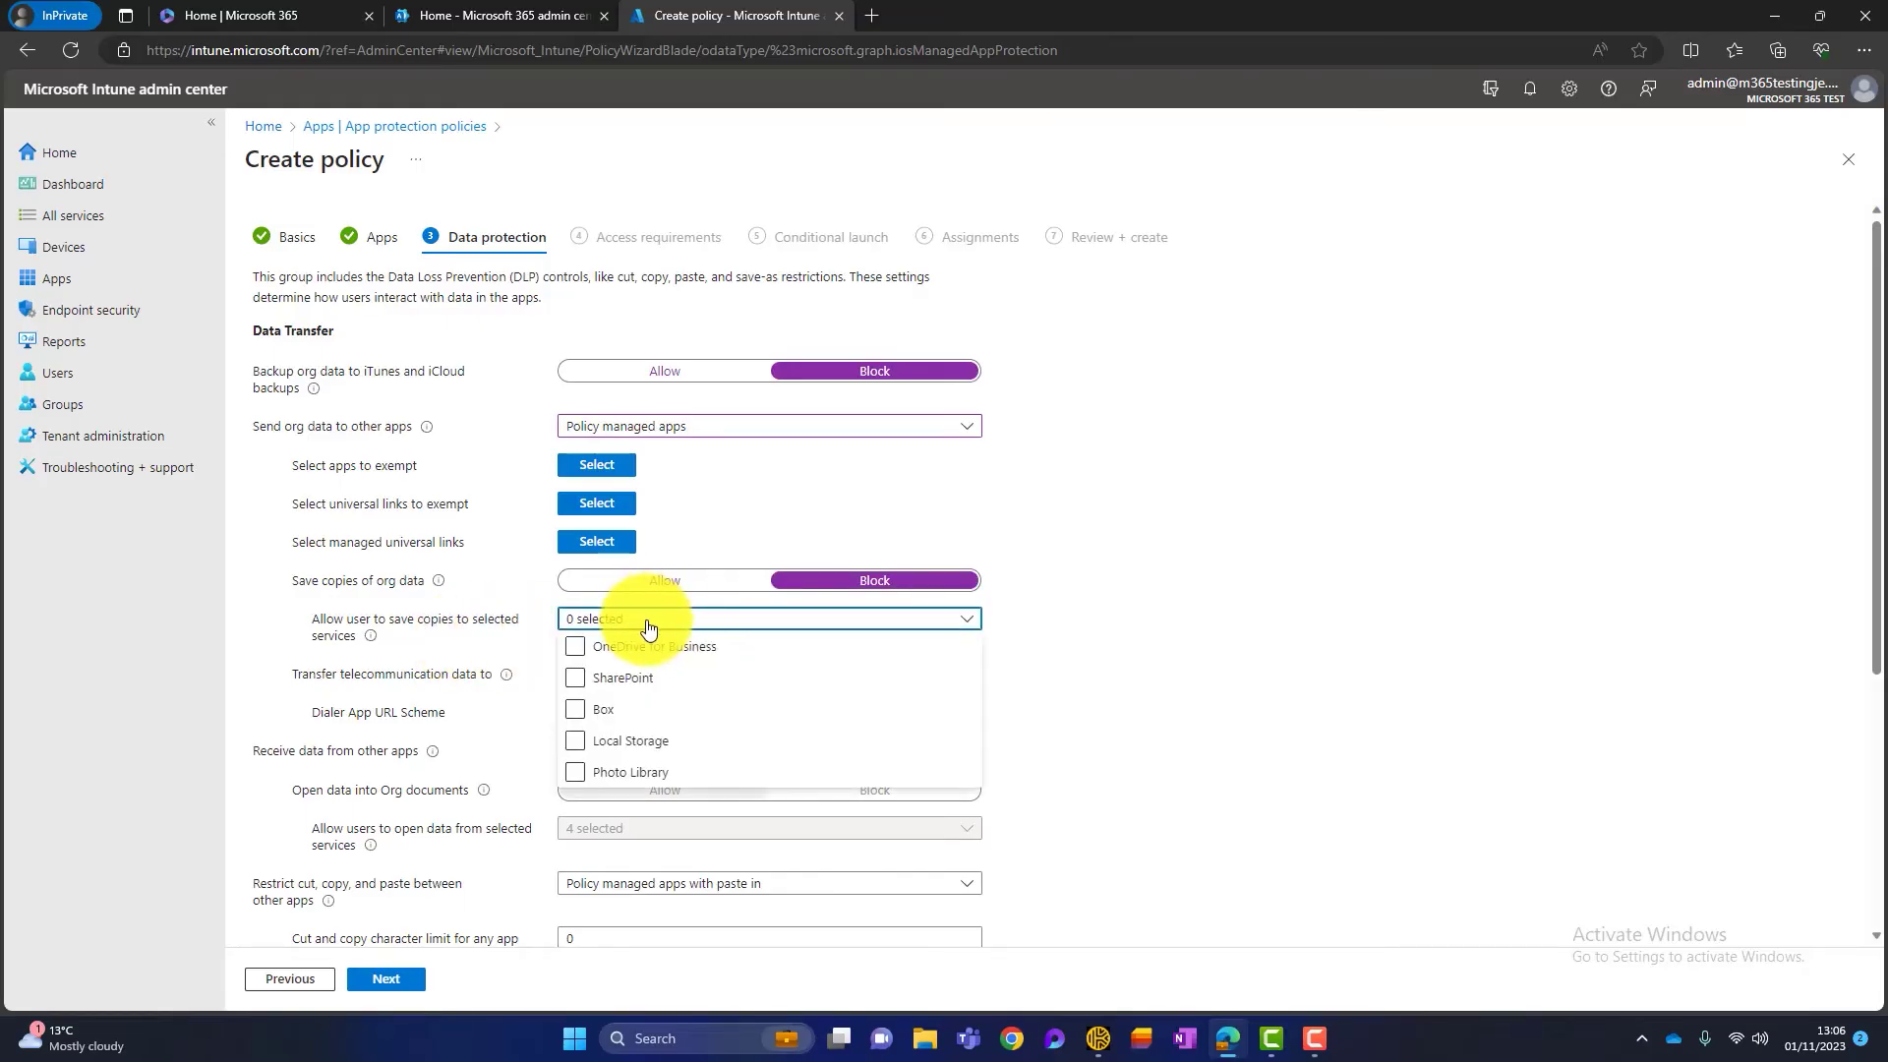
pyautogui.click(575, 646)
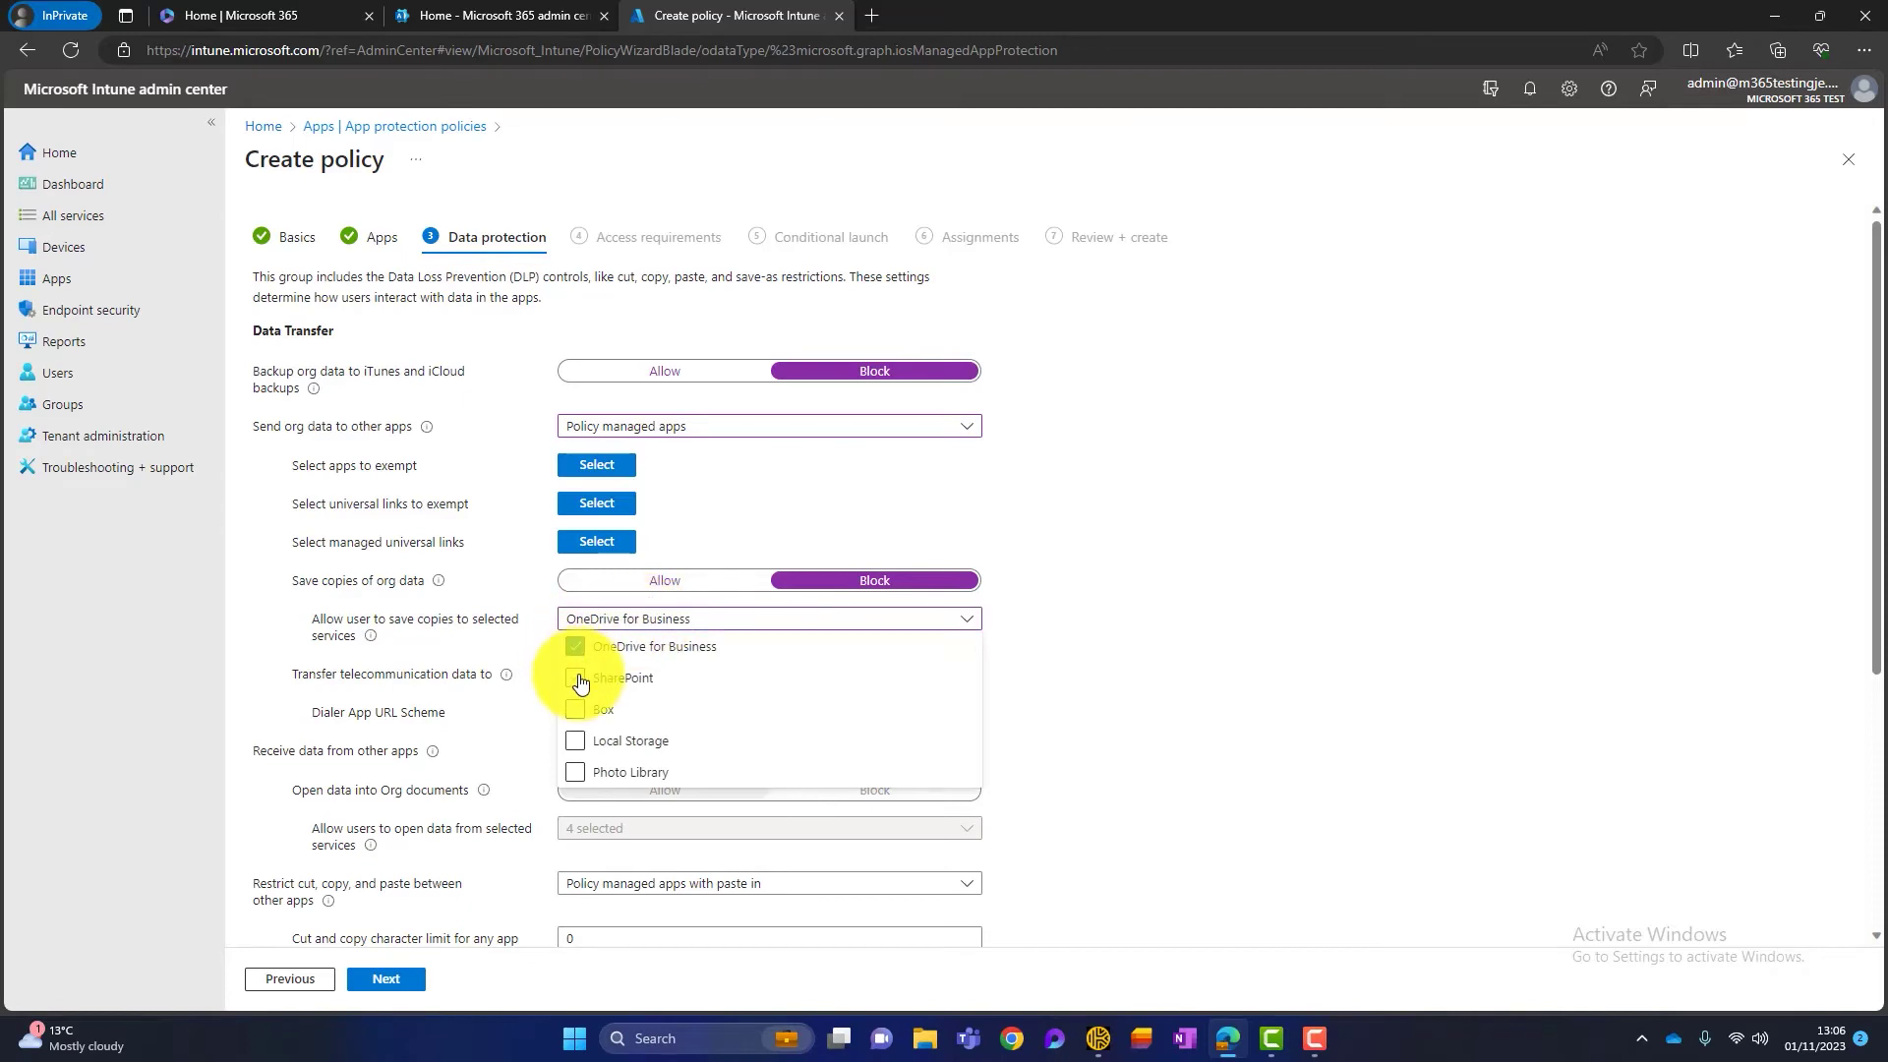
pyautogui.click(577, 679)
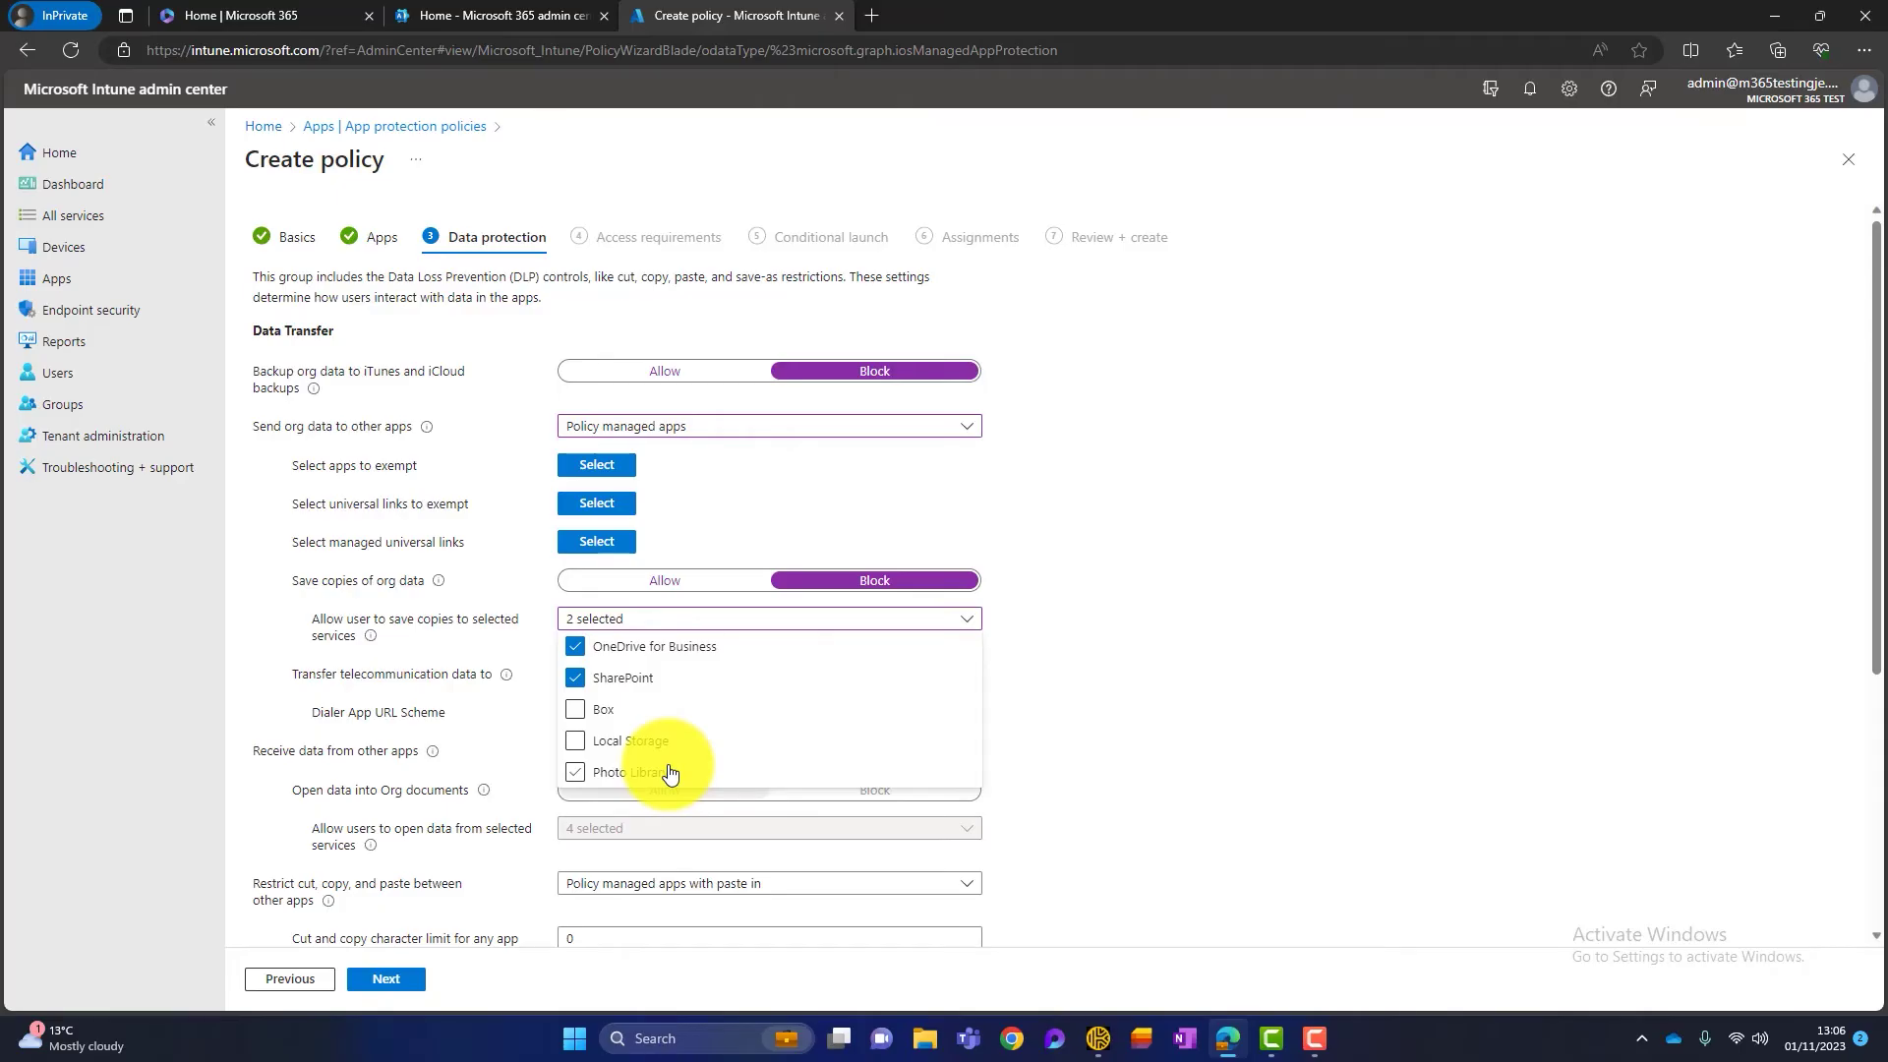
pyautogui.click(1106, 657)
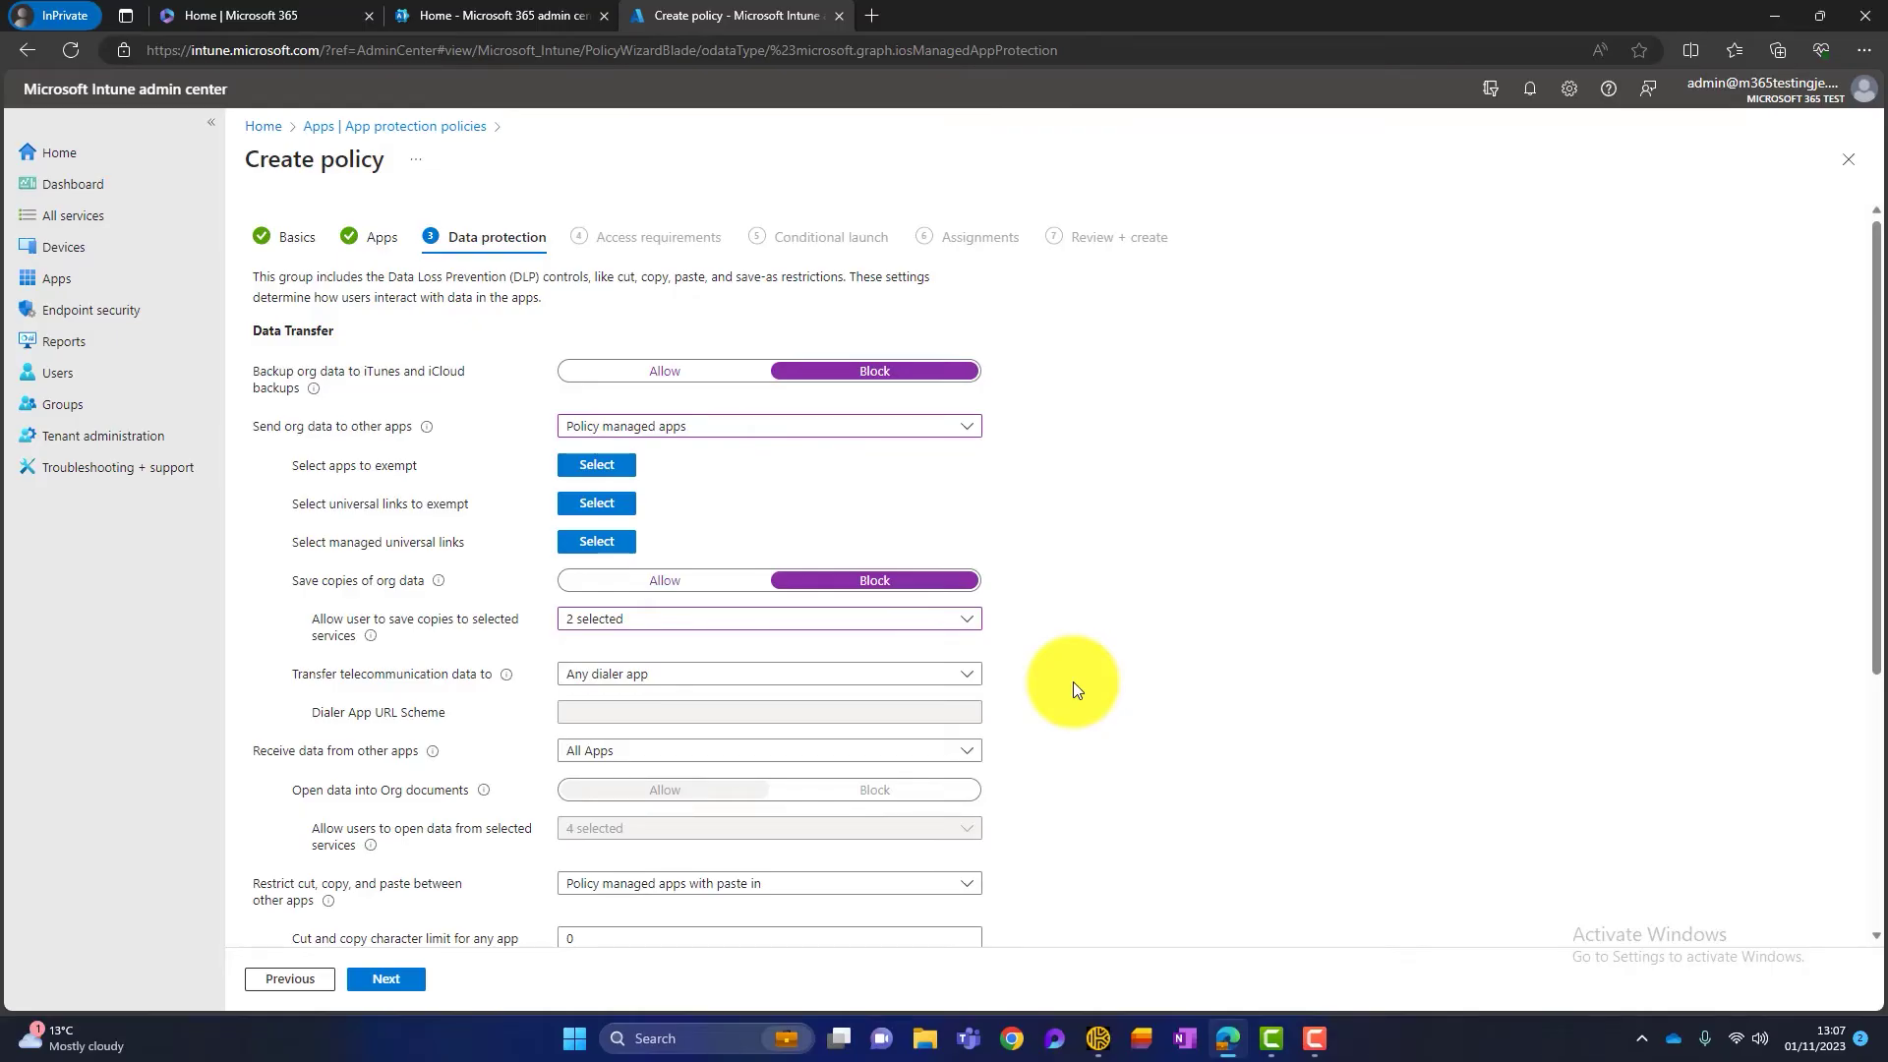
# - Set Receive data from other apps to Policy managed apps
pyautogui.scroll(-2, 1072, 682)
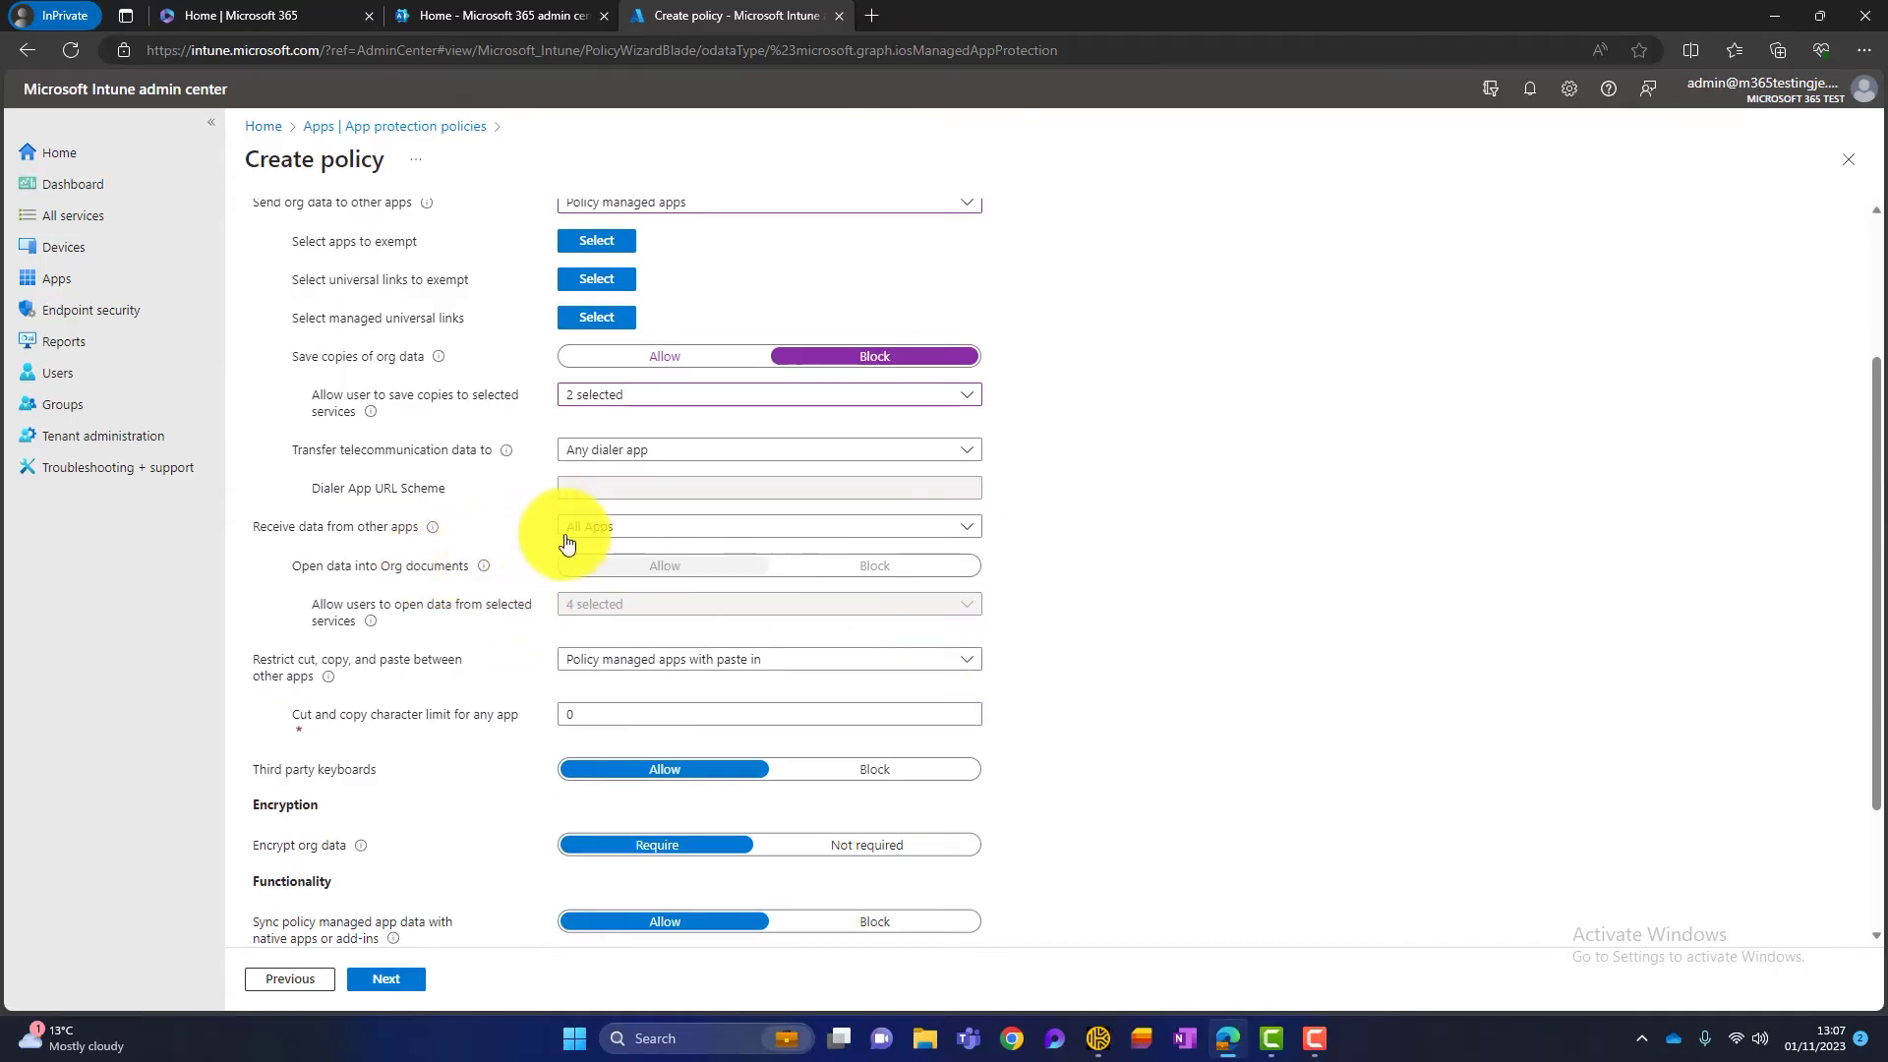
pyautogui.click(630, 531)
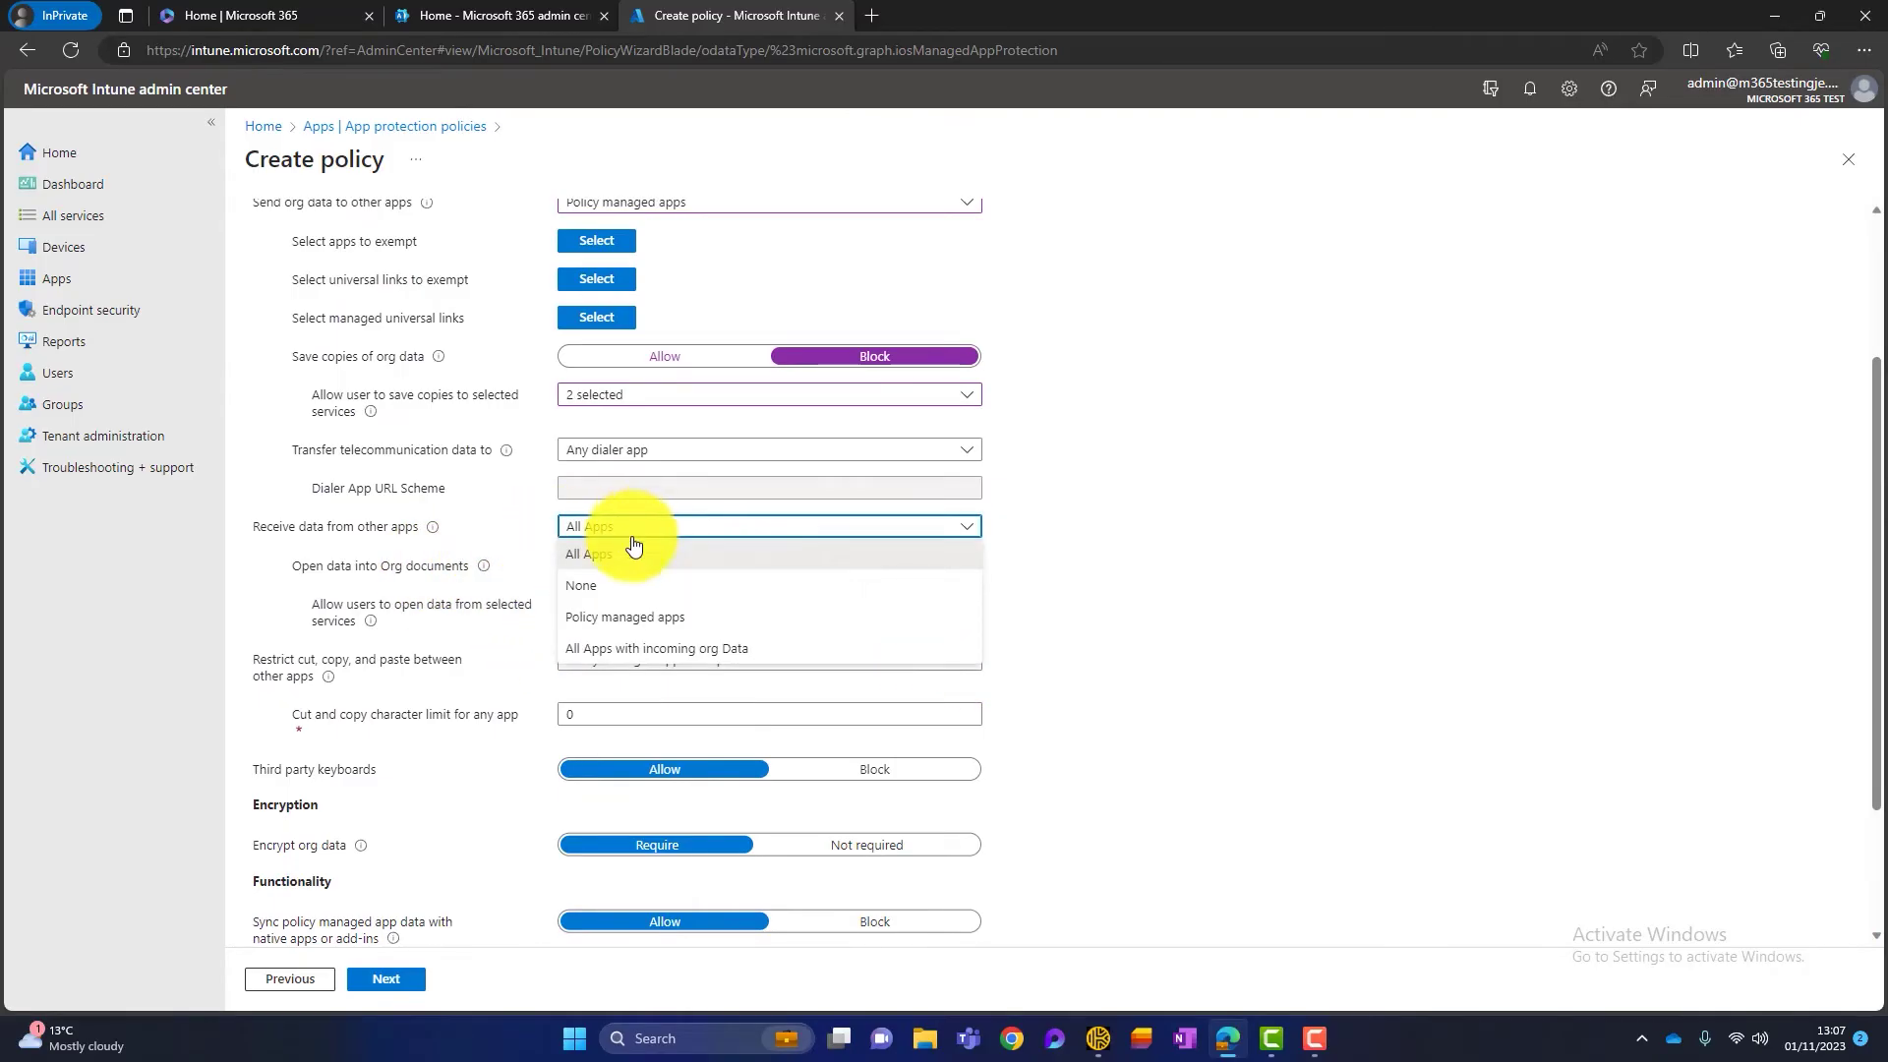
pyautogui.click(616, 619)
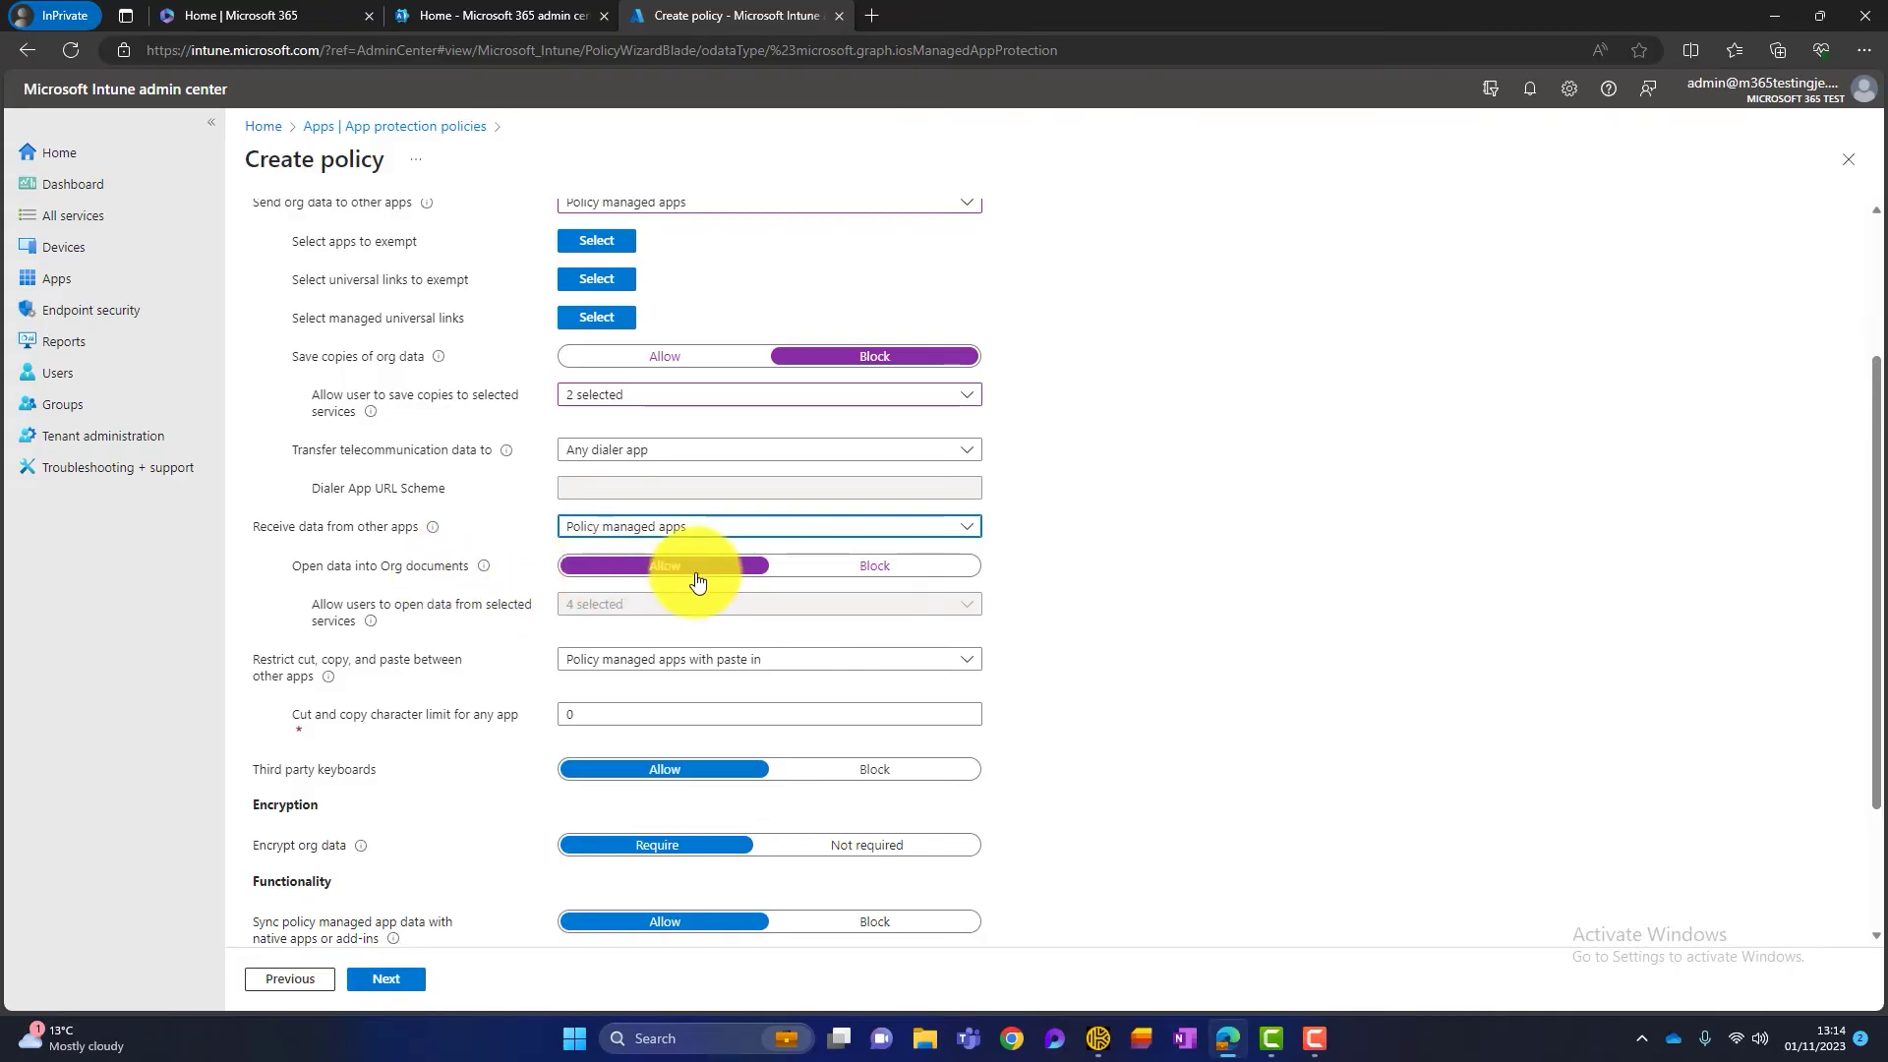
# - Block opening data into org documents, removing Camera and Photo Library from allowed services
pyautogui.click(898, 571)
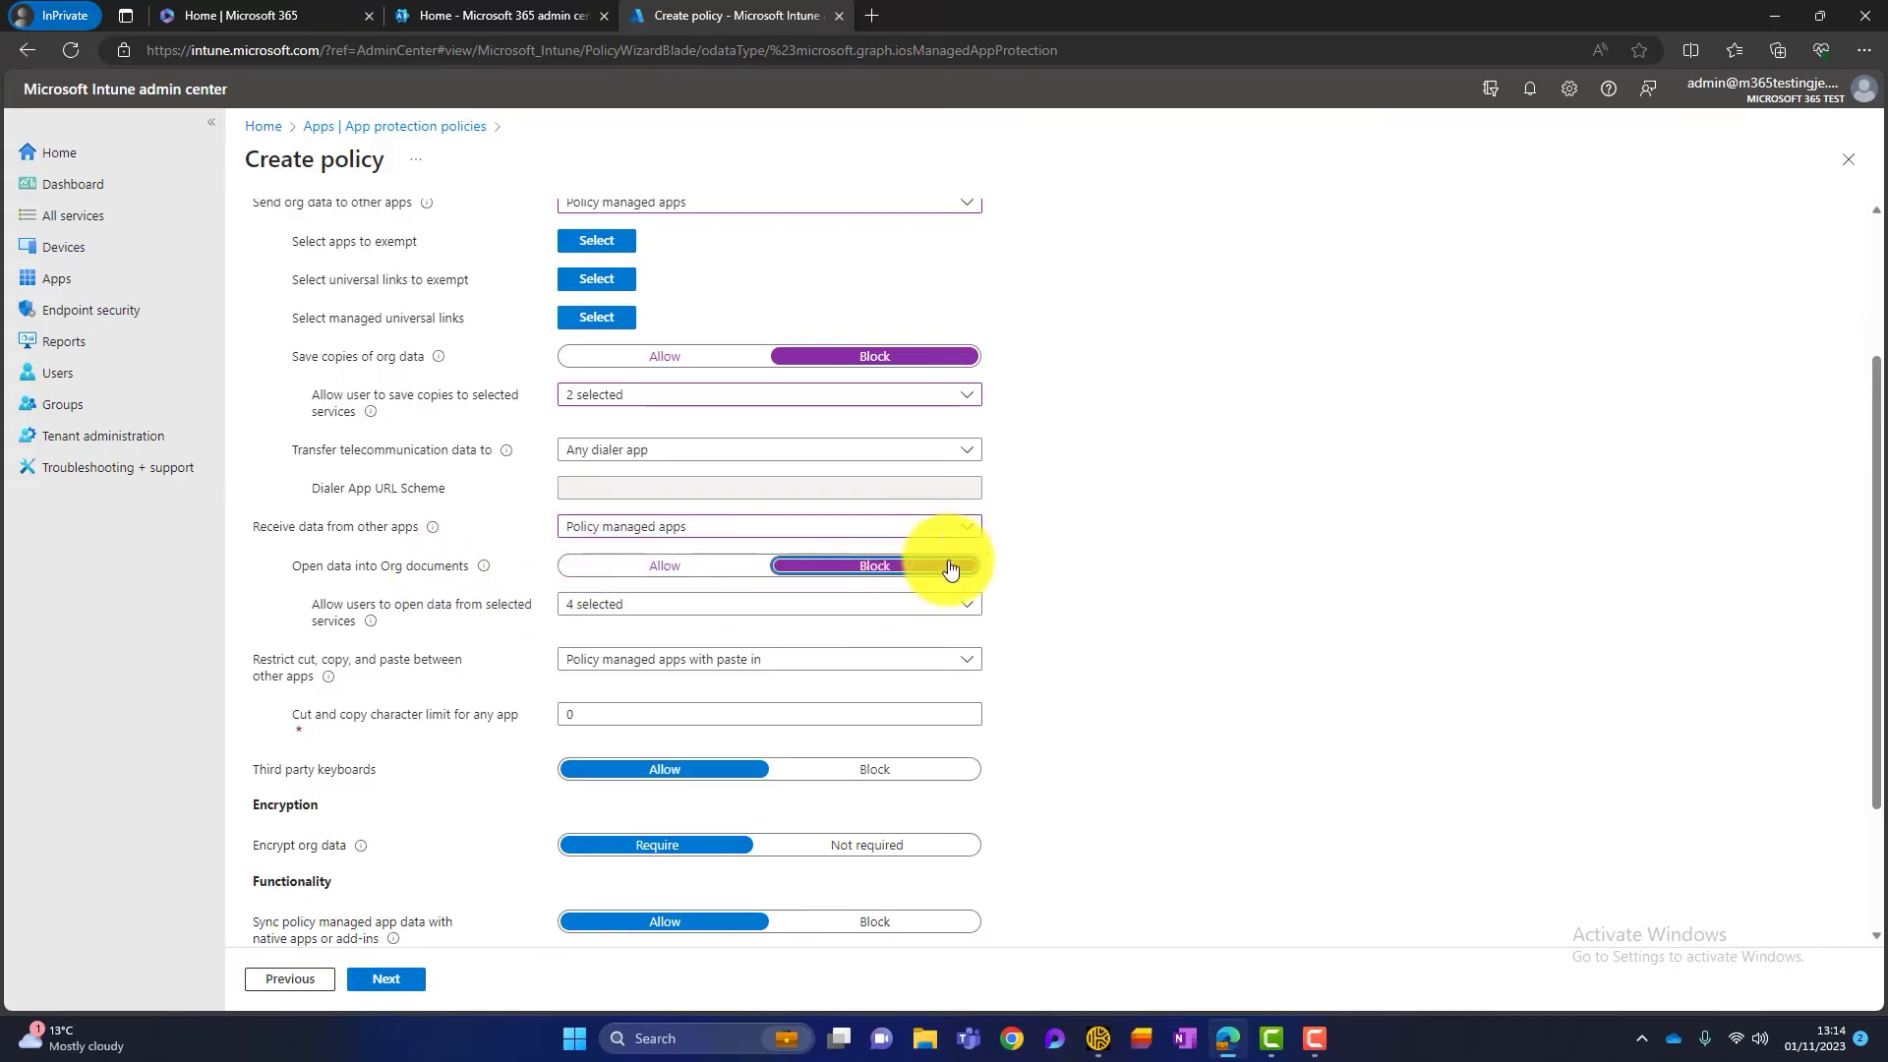
pyautogui.click(969, 610)
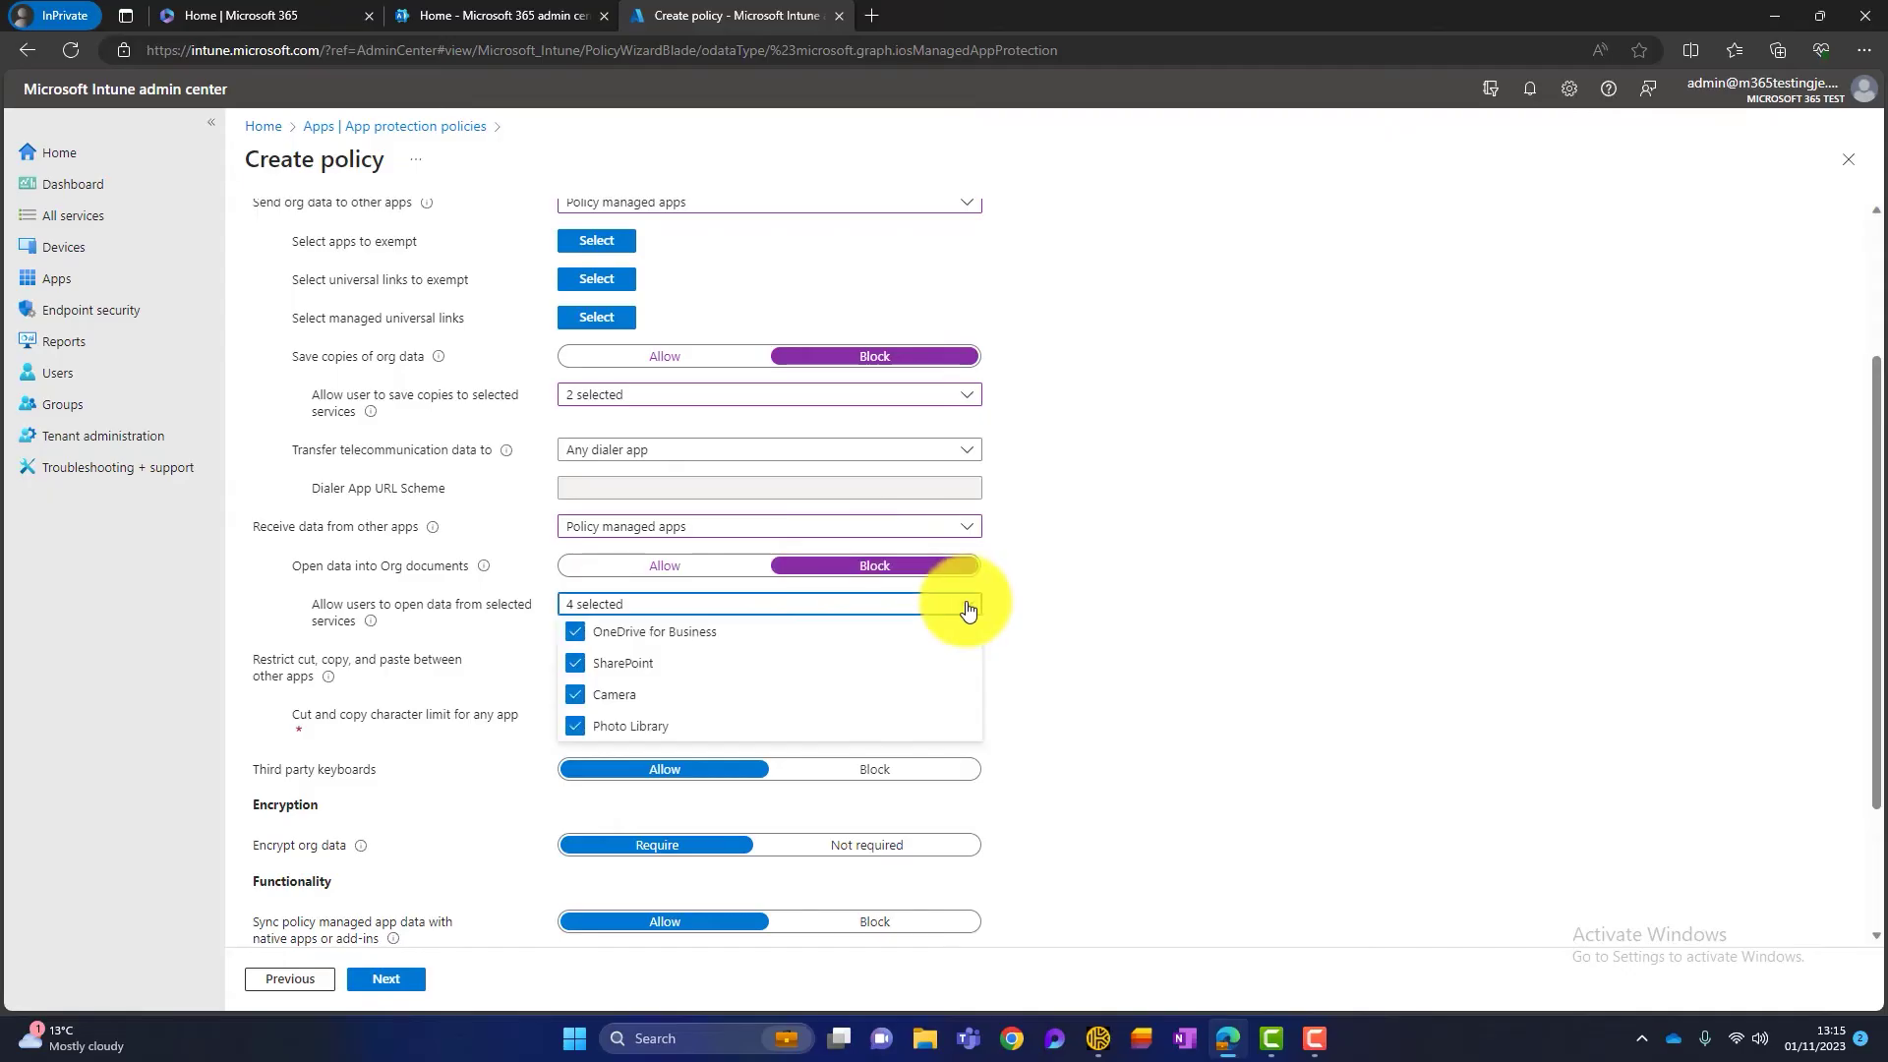
pyautogui.click(573, 697)
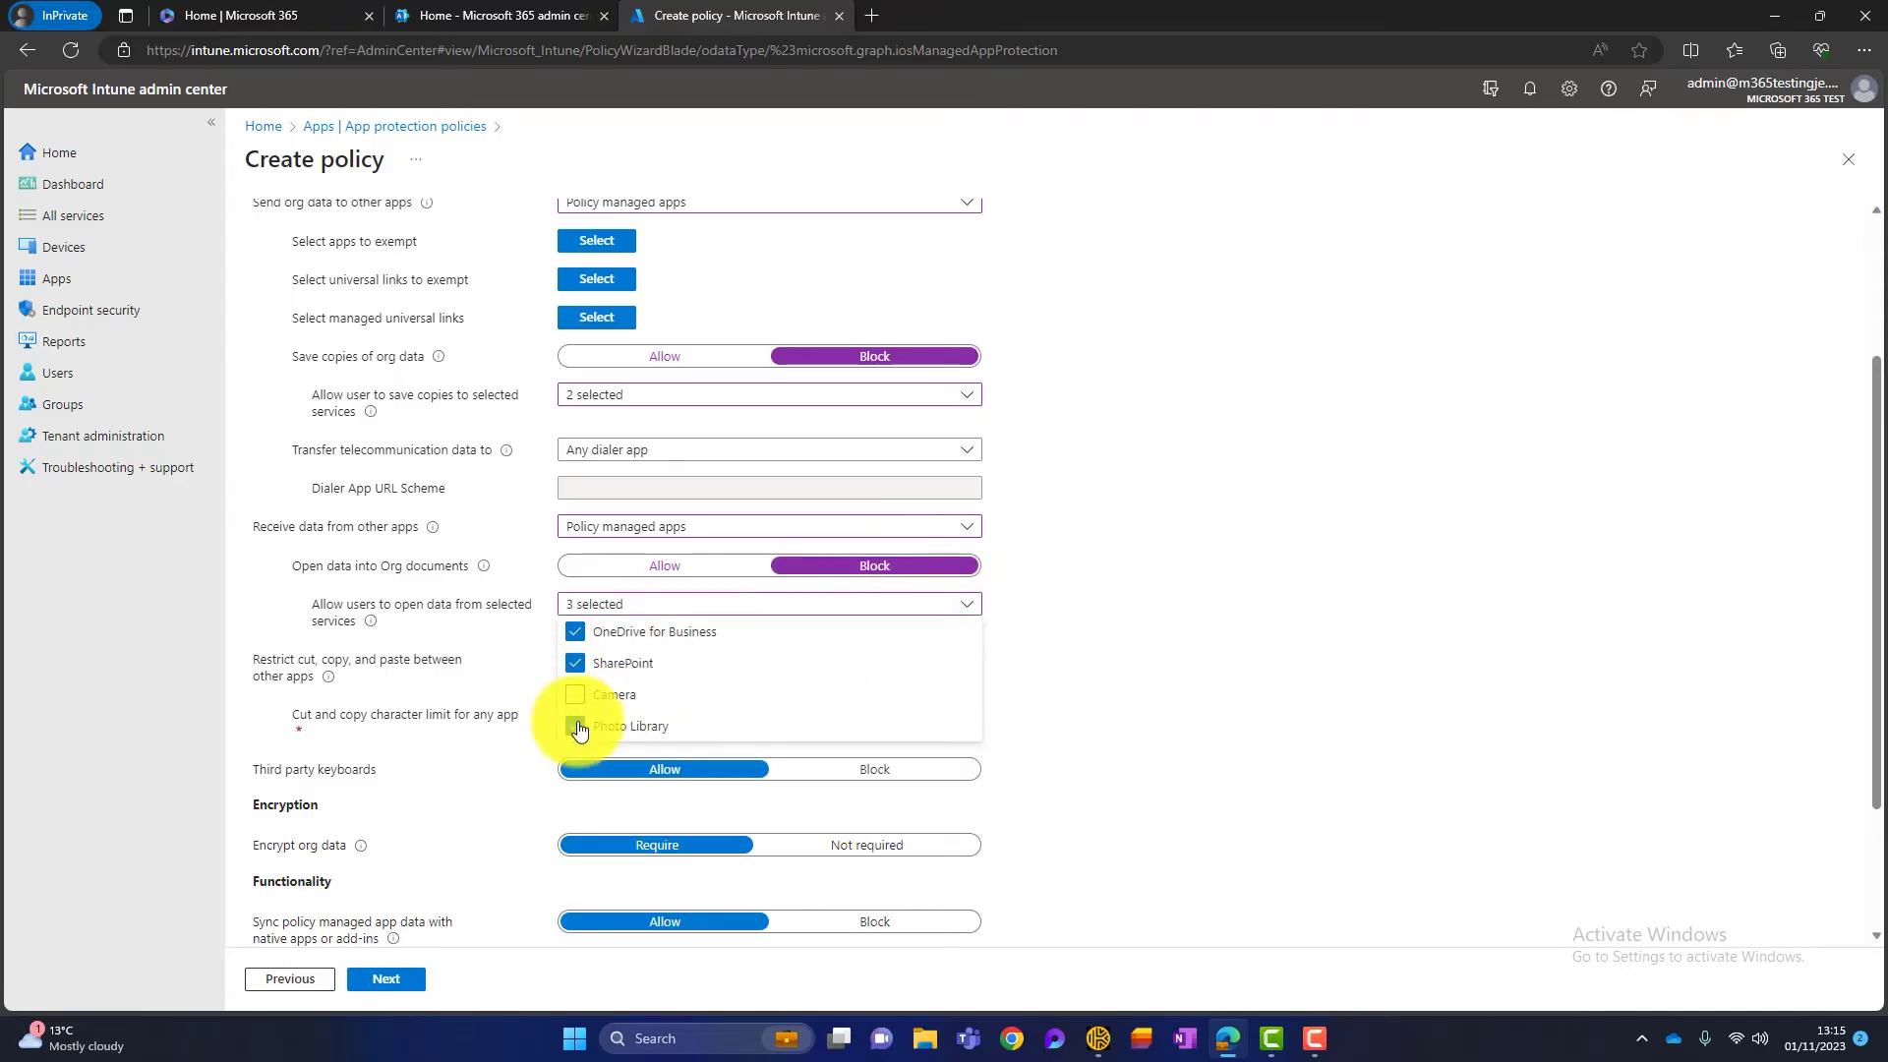
pyautogui.click(576, 726)
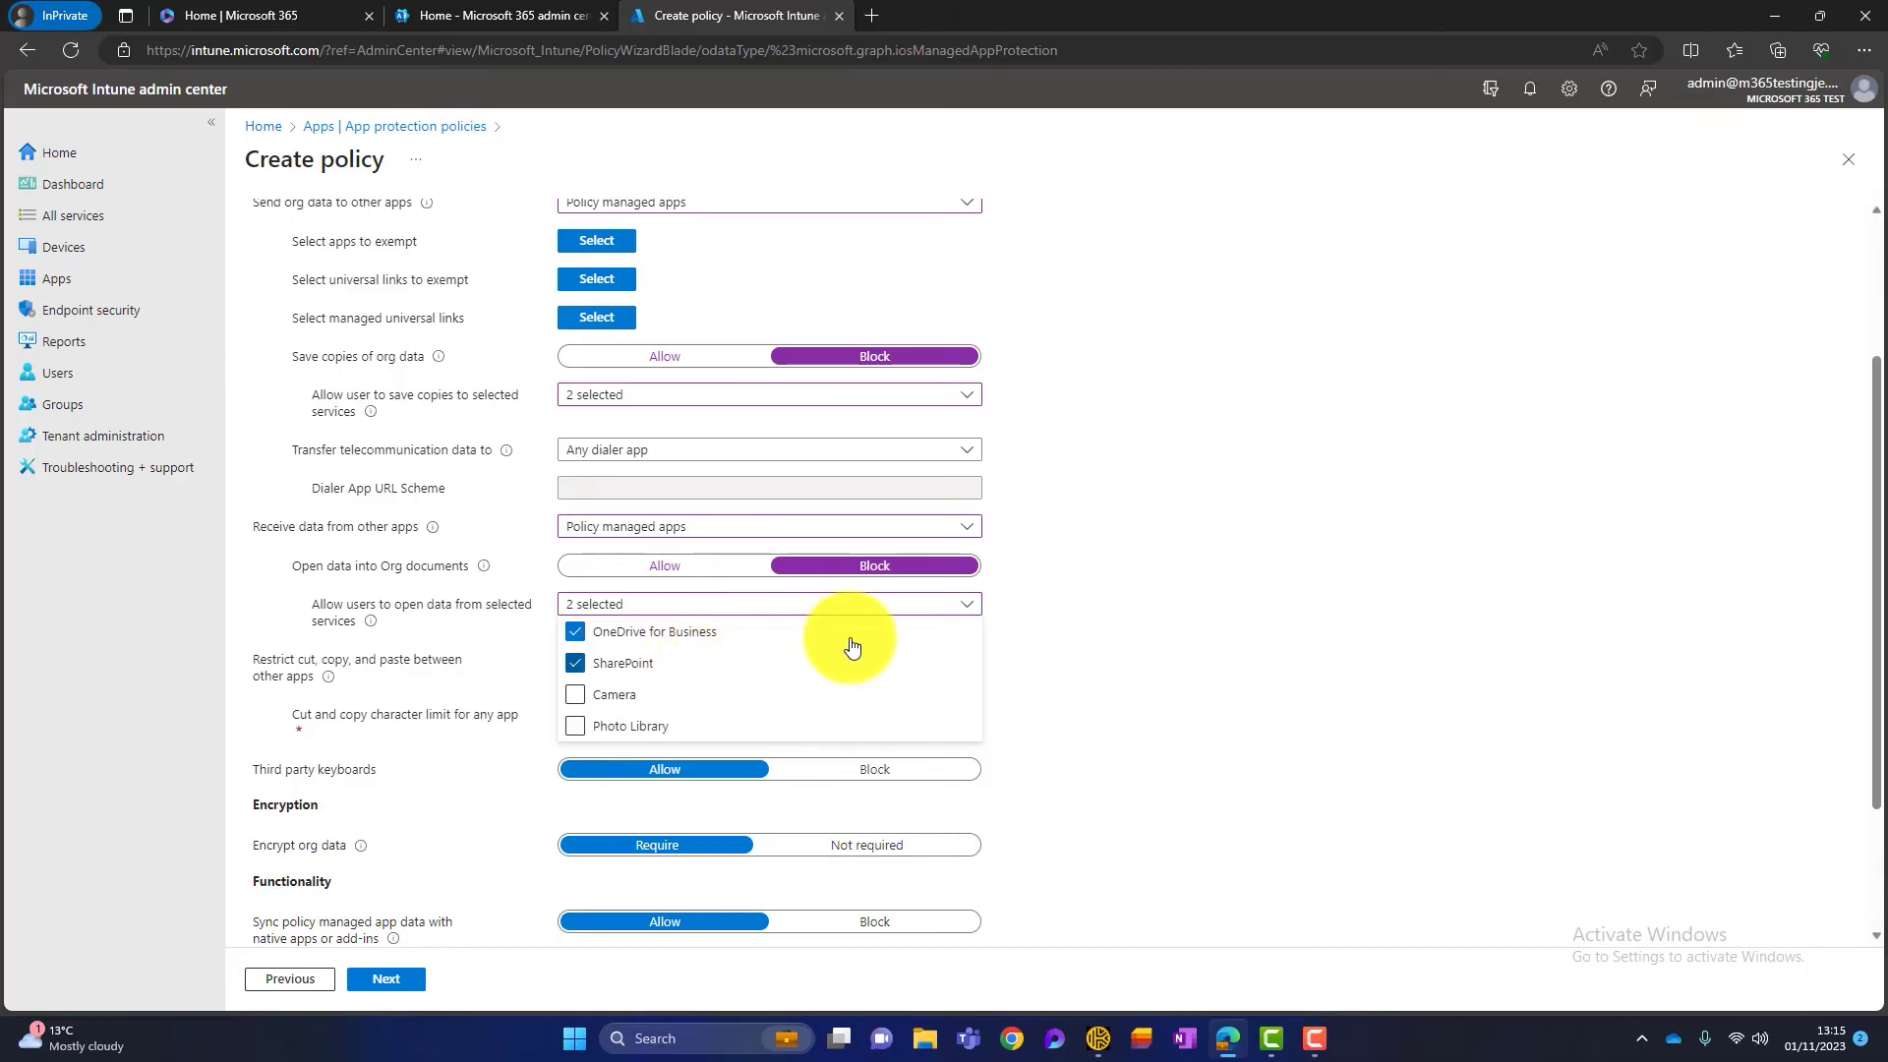
pyautogui.click(1068, 637)
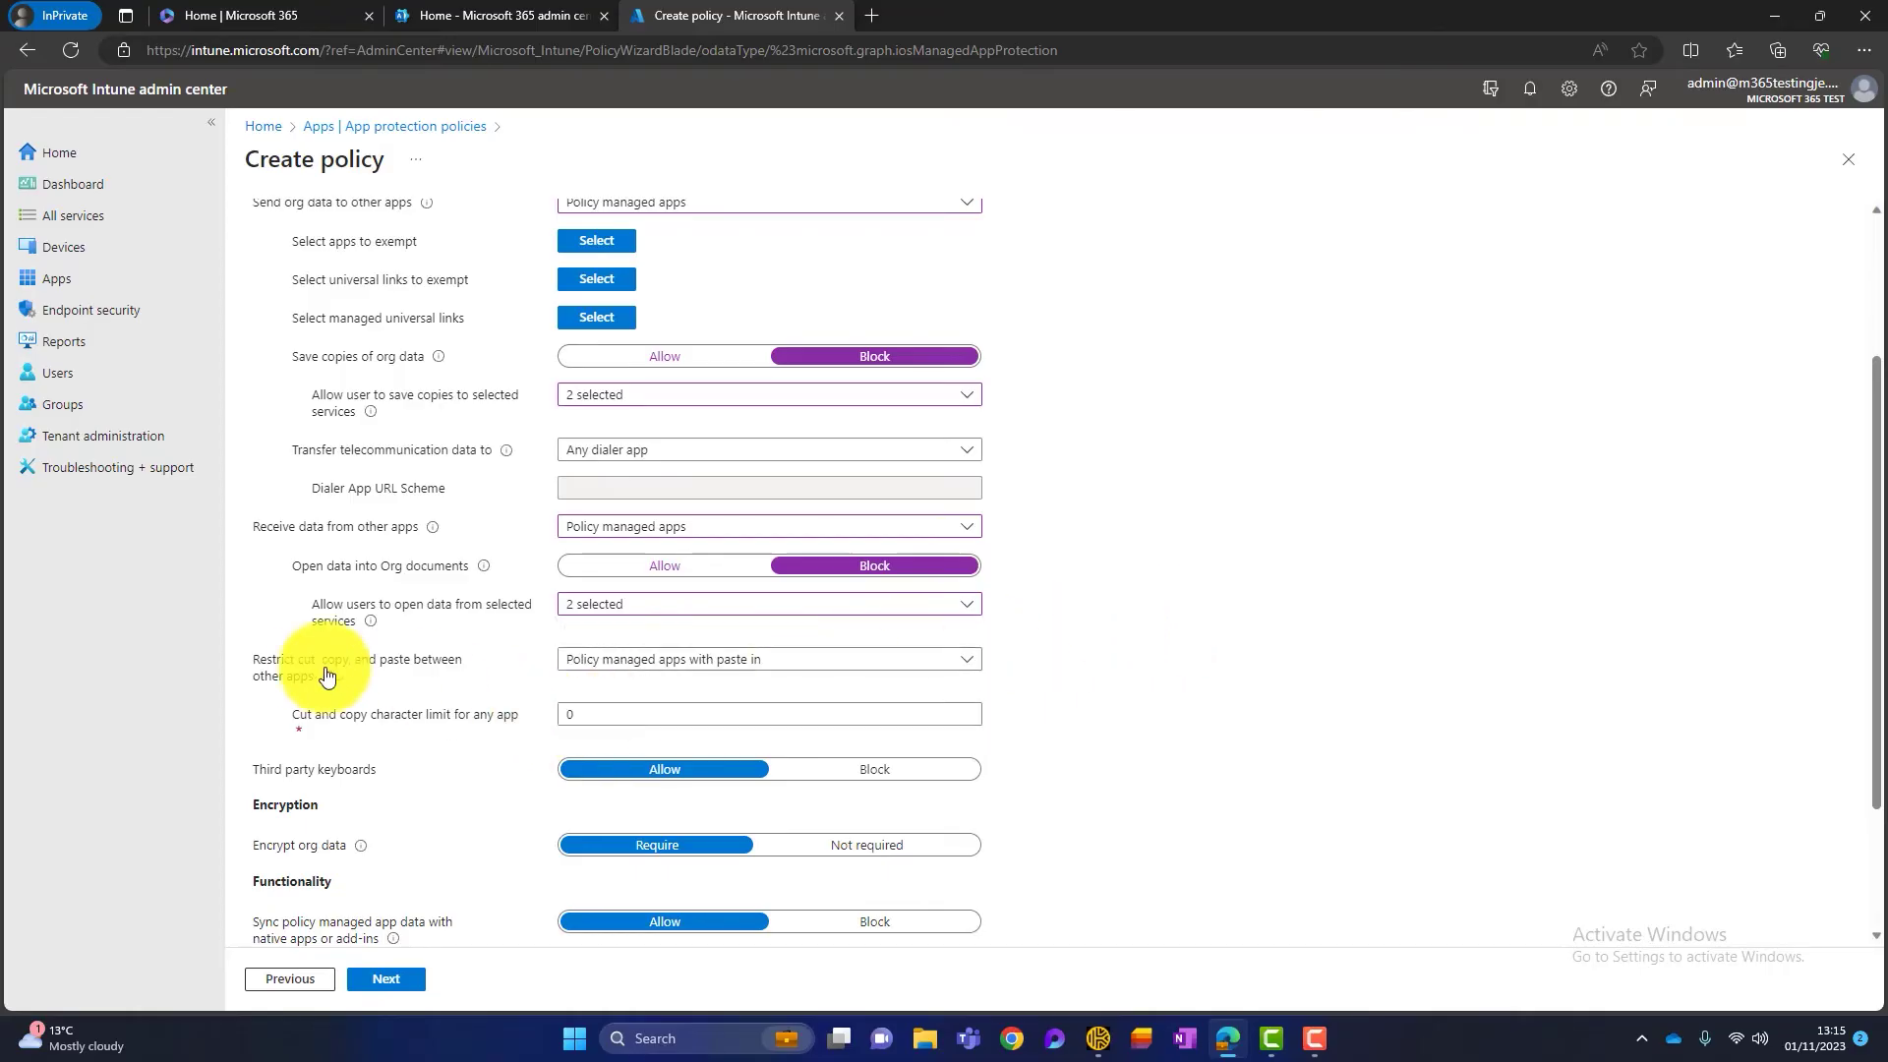
pyautogui.moveTo(334, 681)
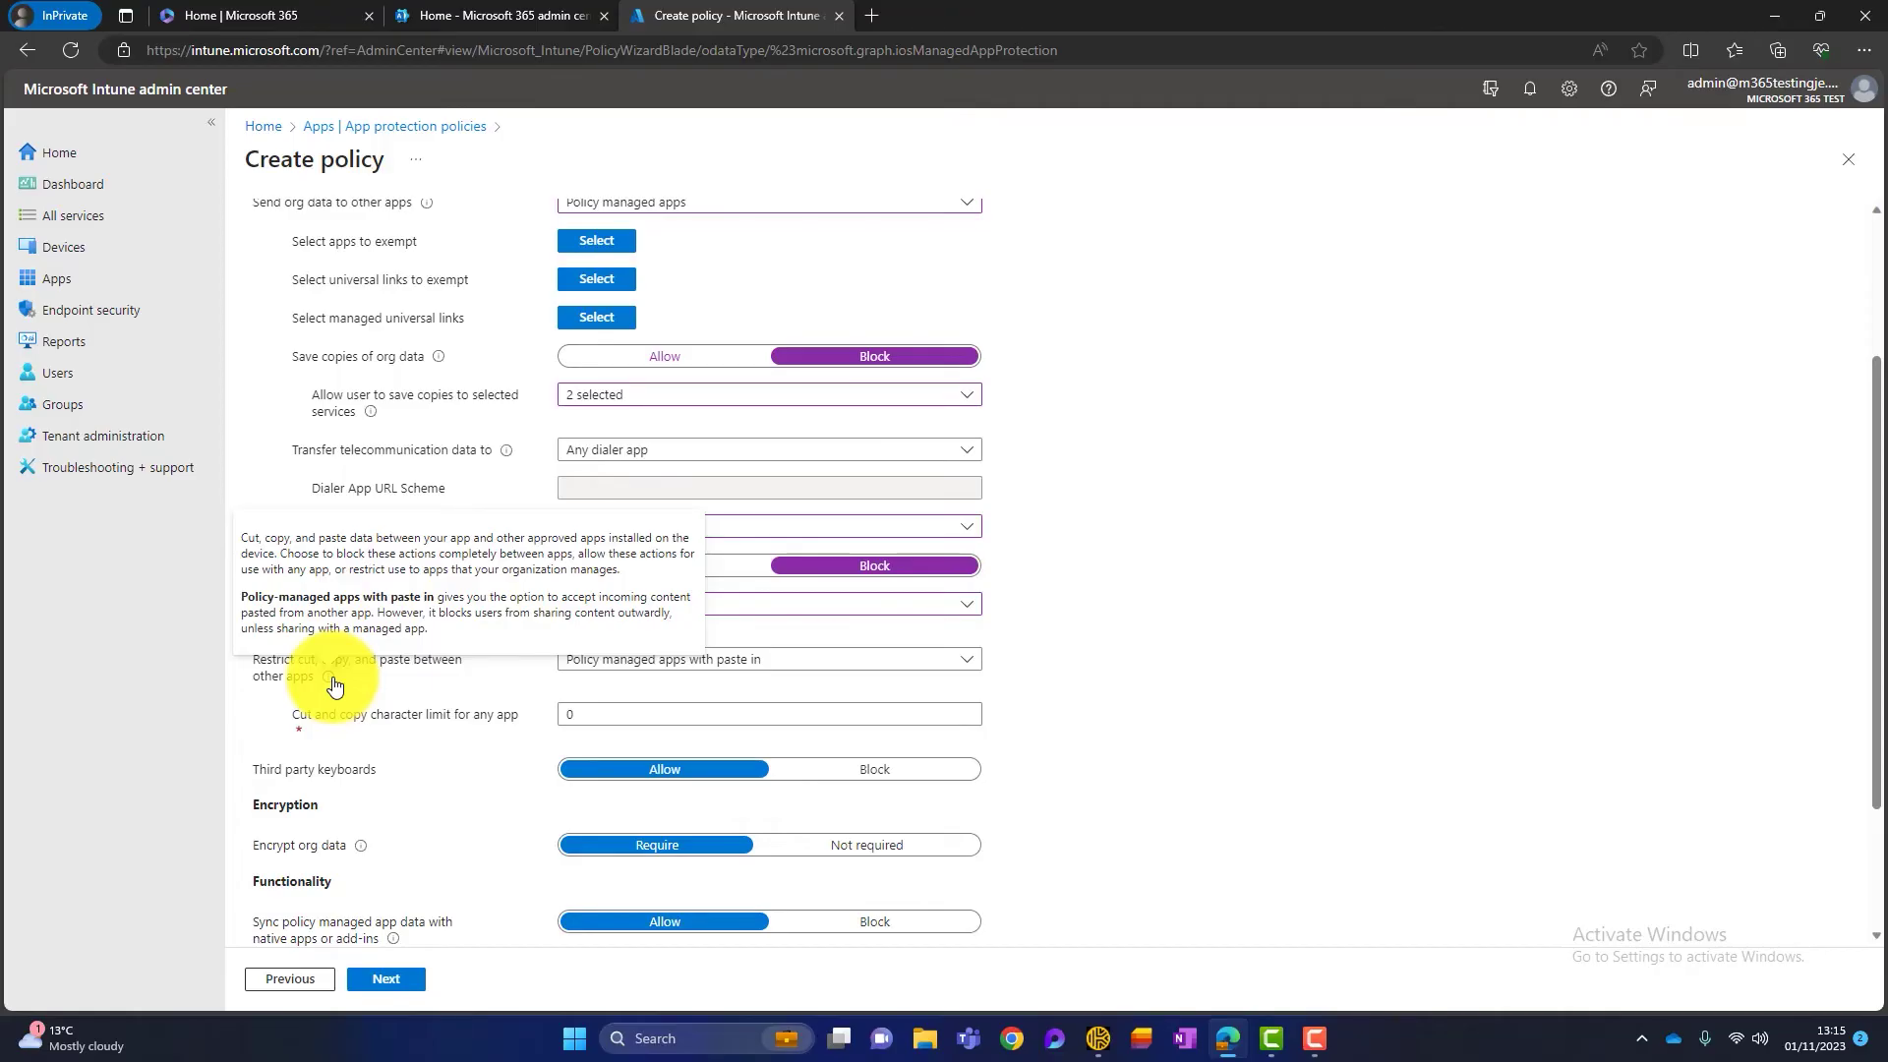
pyautogui.click(816, 666)
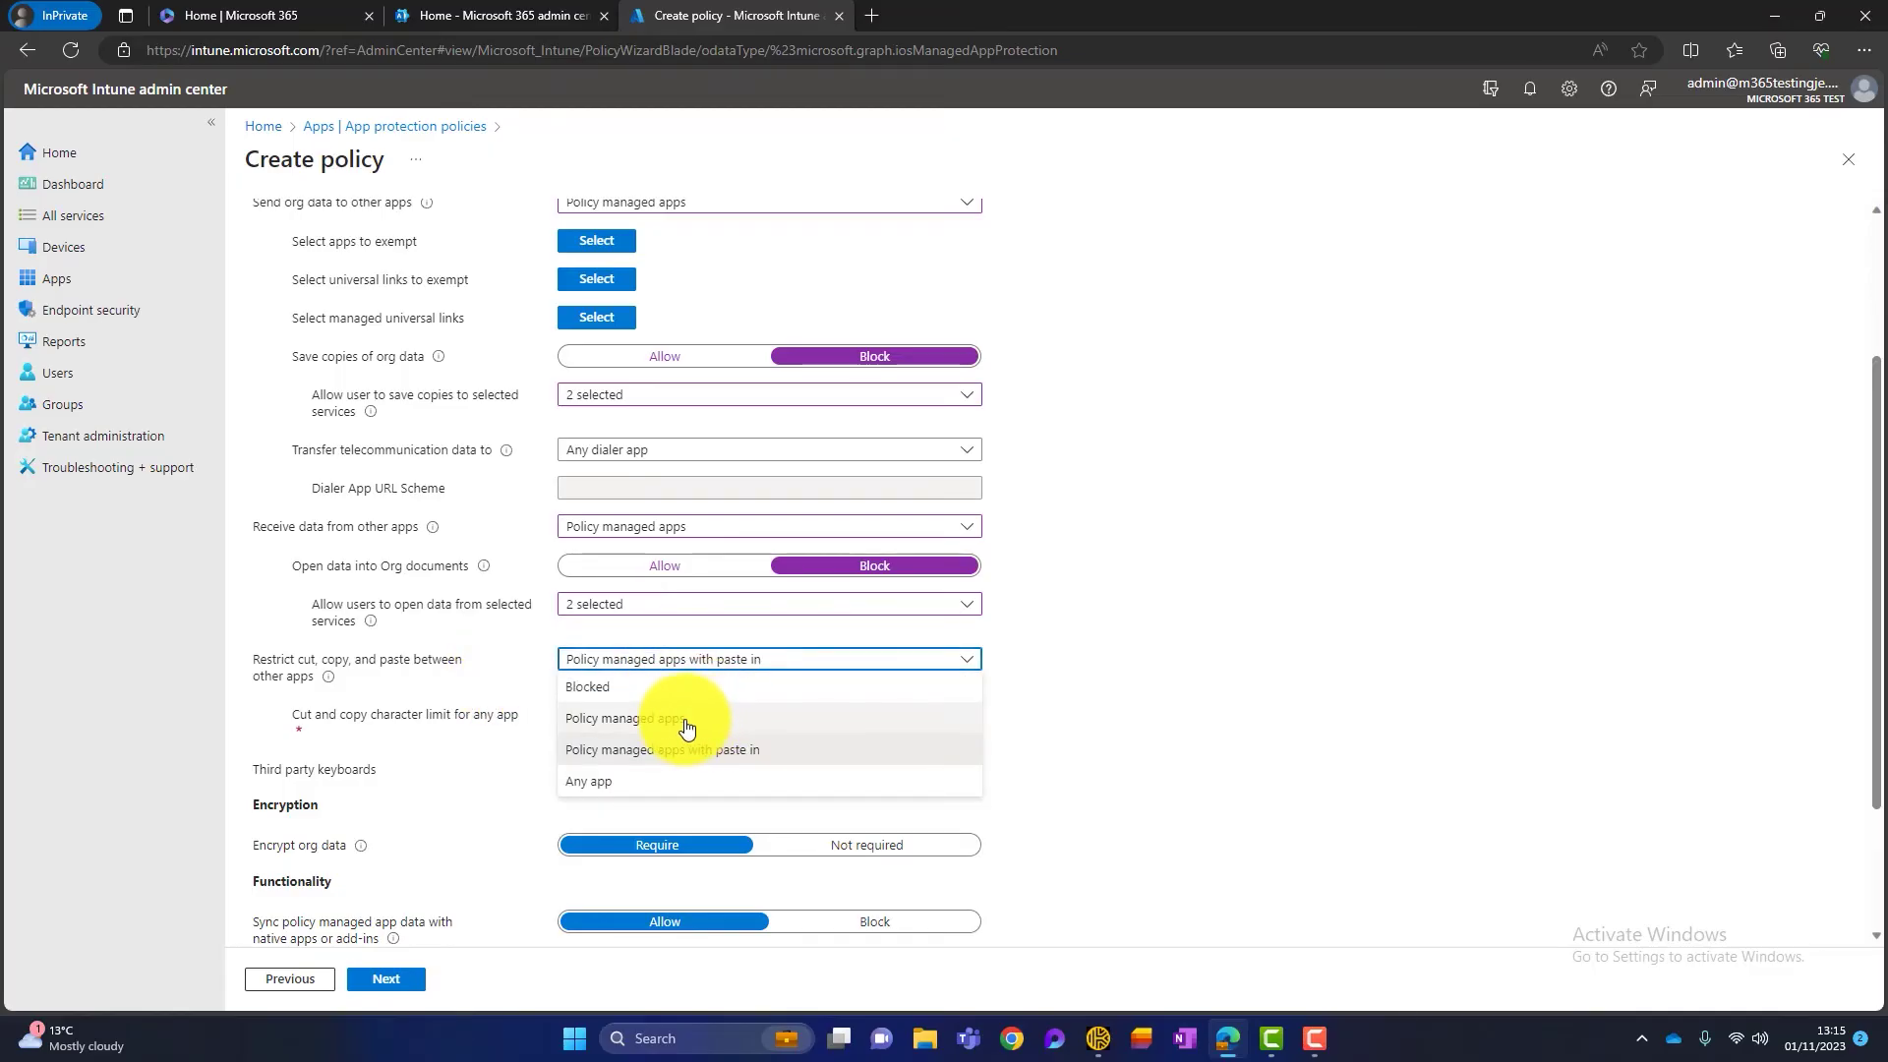
pyautogui.click(1208, 642)
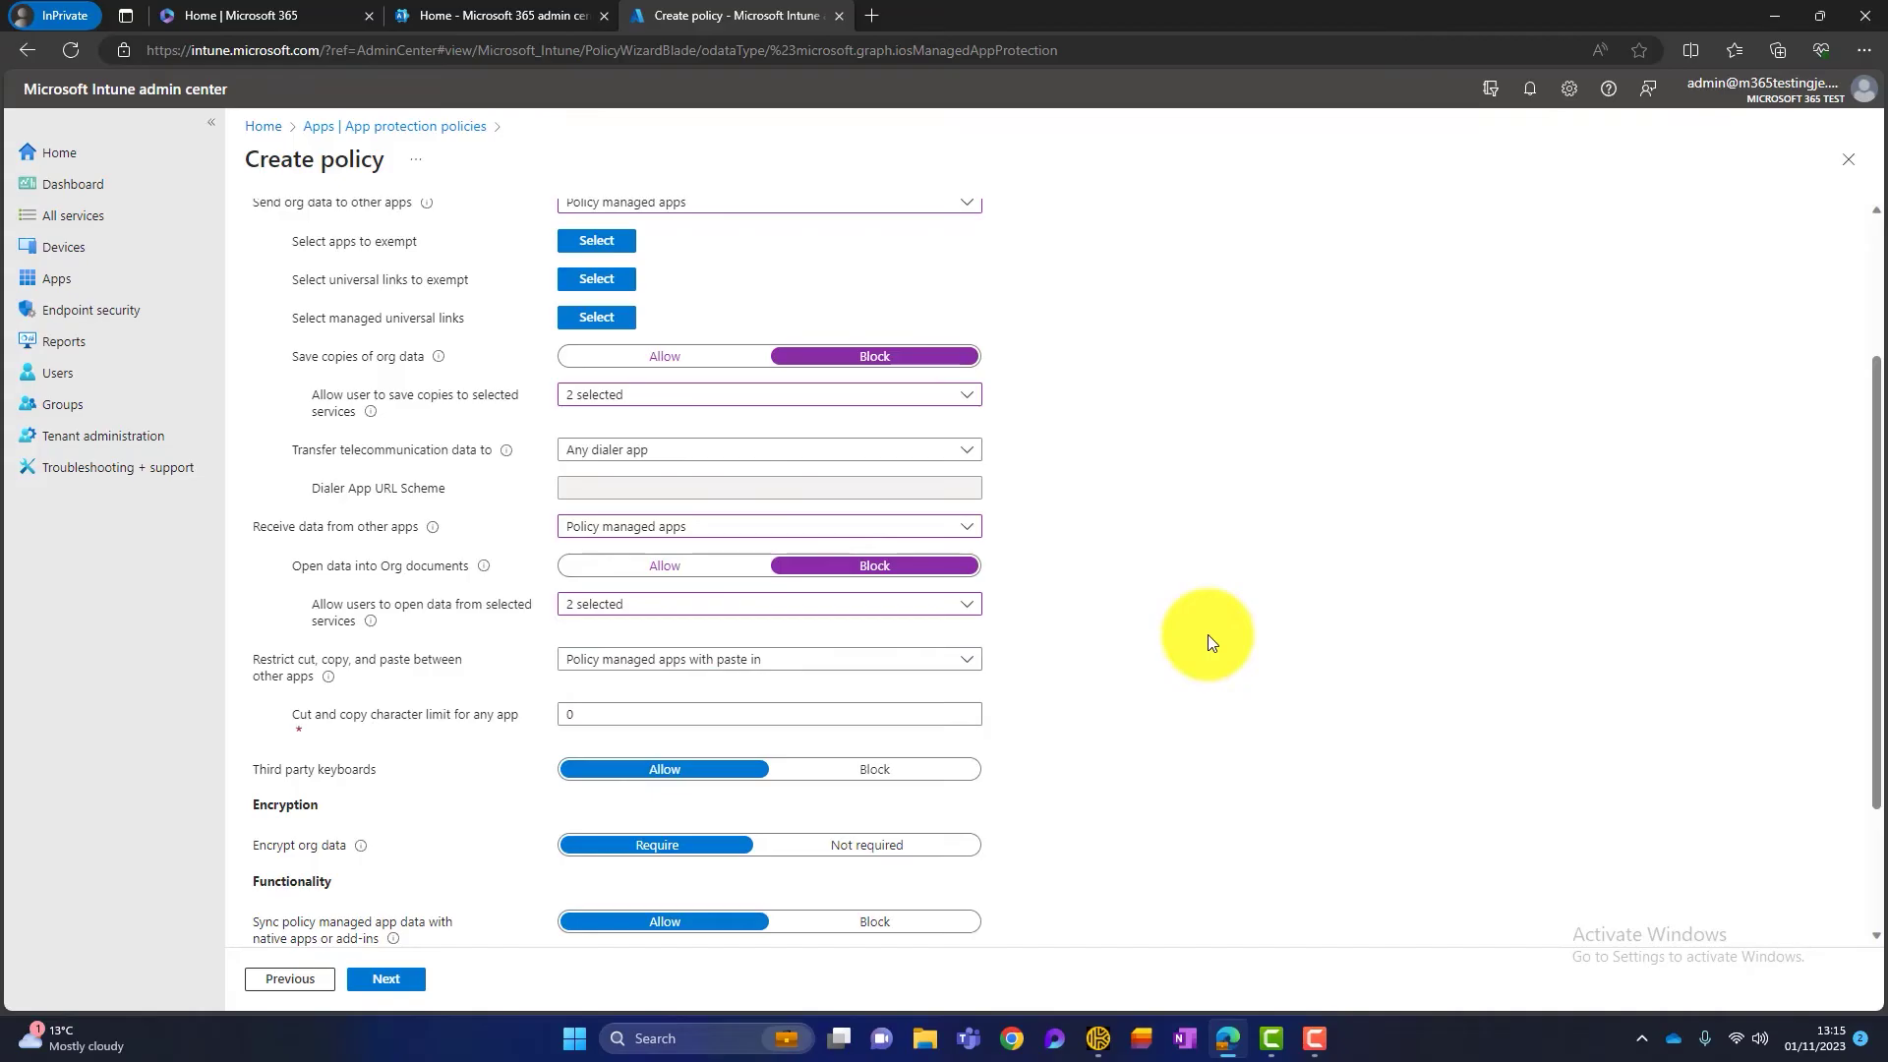
# - Block syncing managed app data with native apps and block printing org data
pyautogui.scroll(-2, 1208, 635)
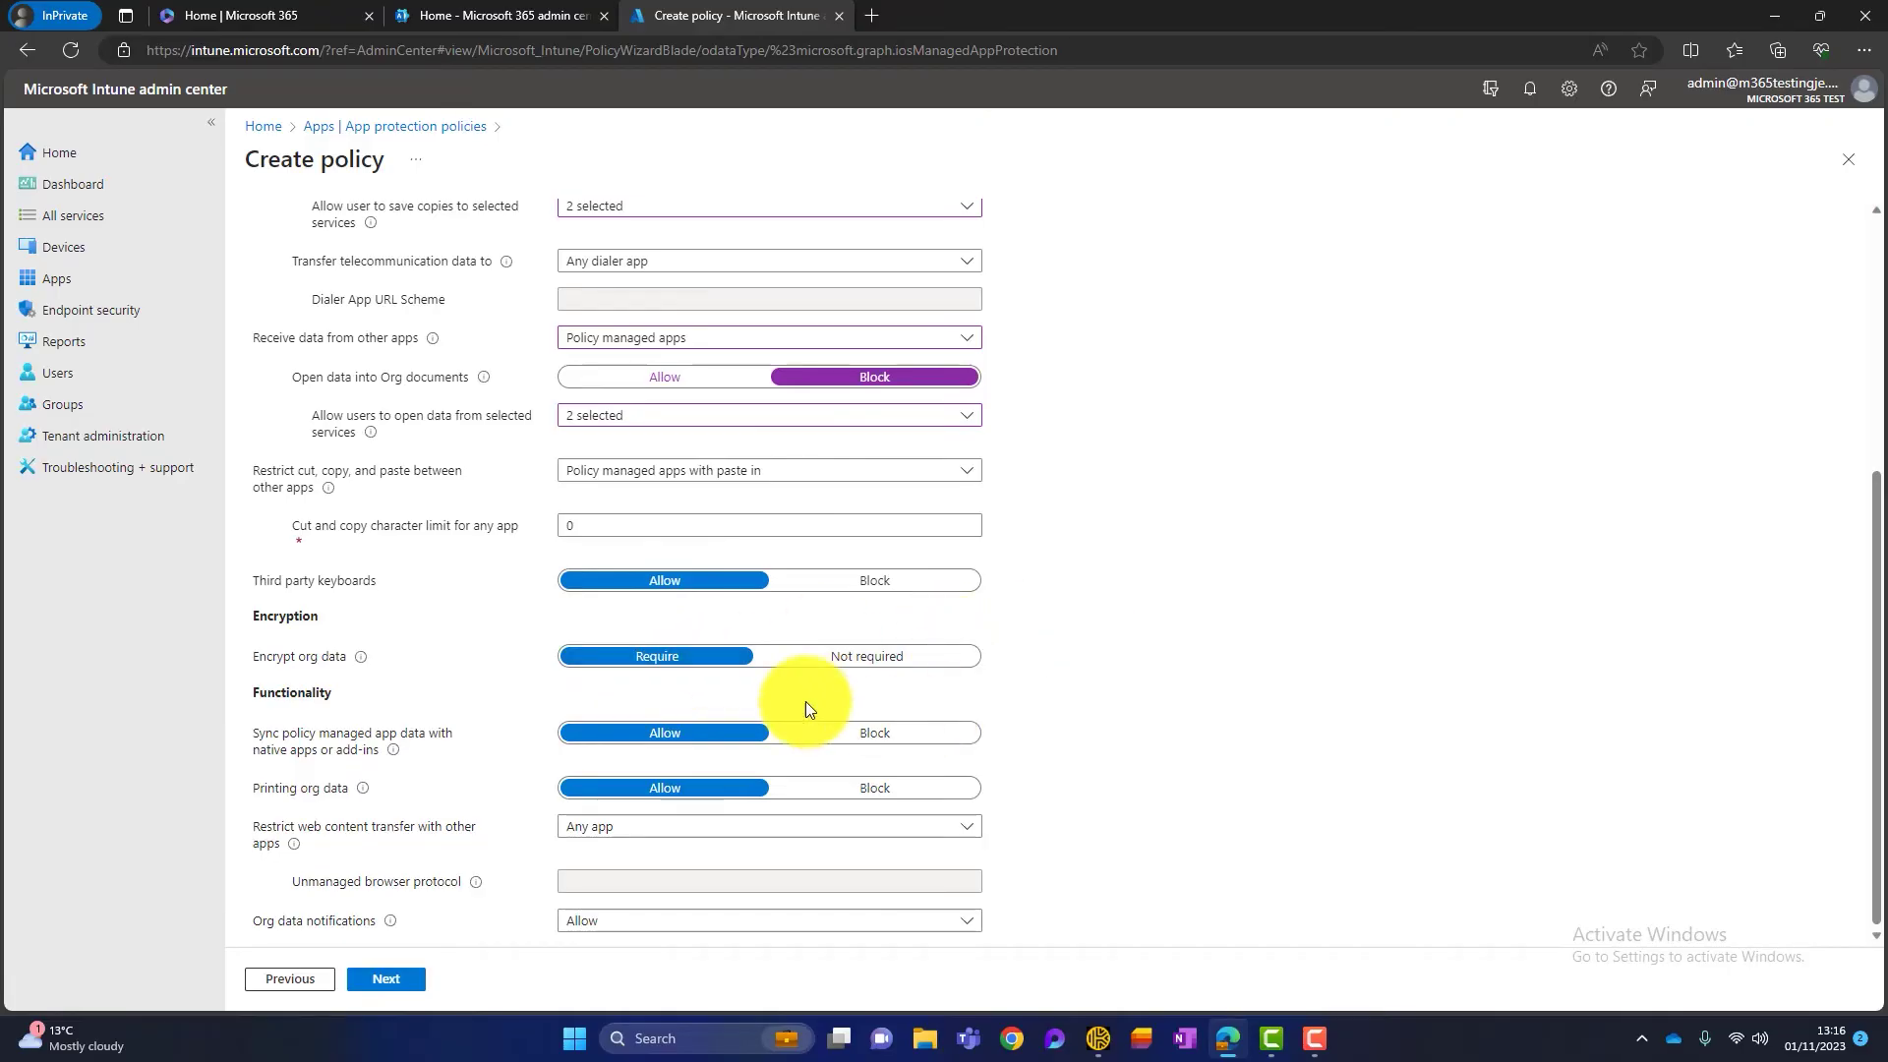
pyautogui.moveTo(395, 752)
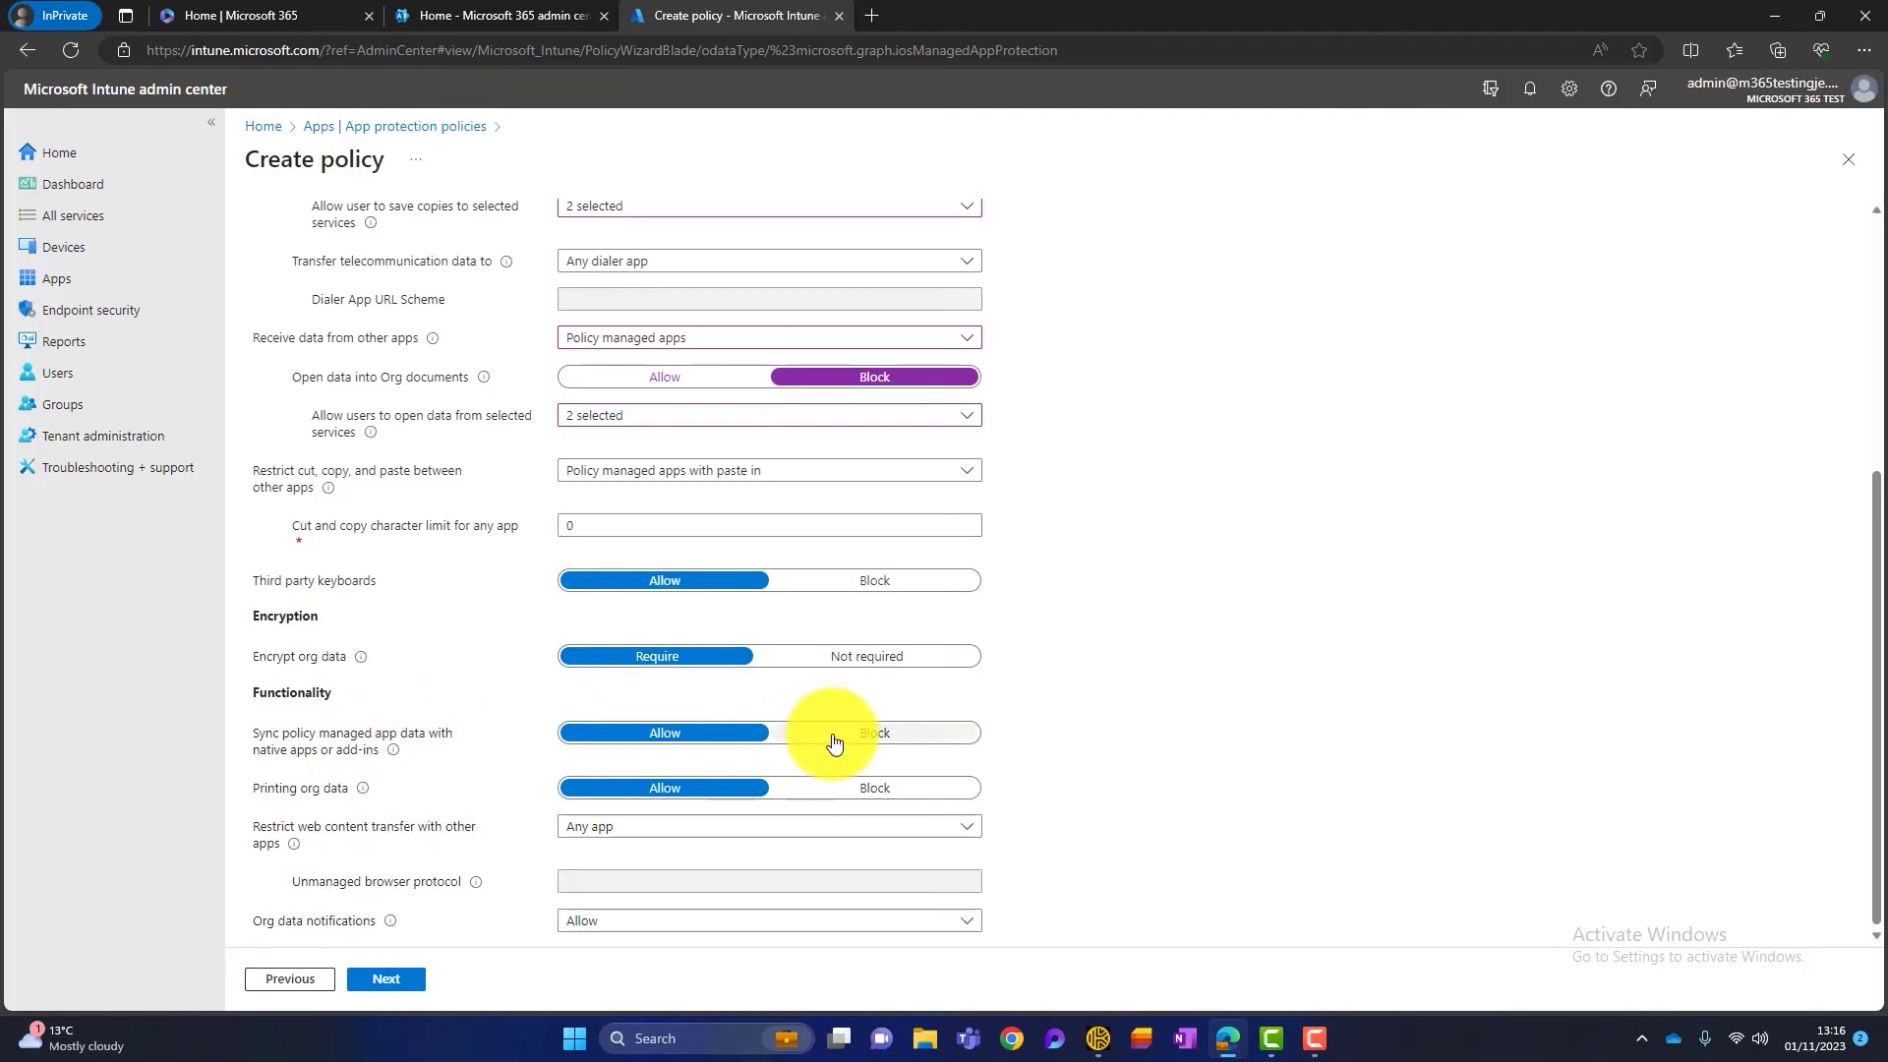
pyautogui.click(915, 733)
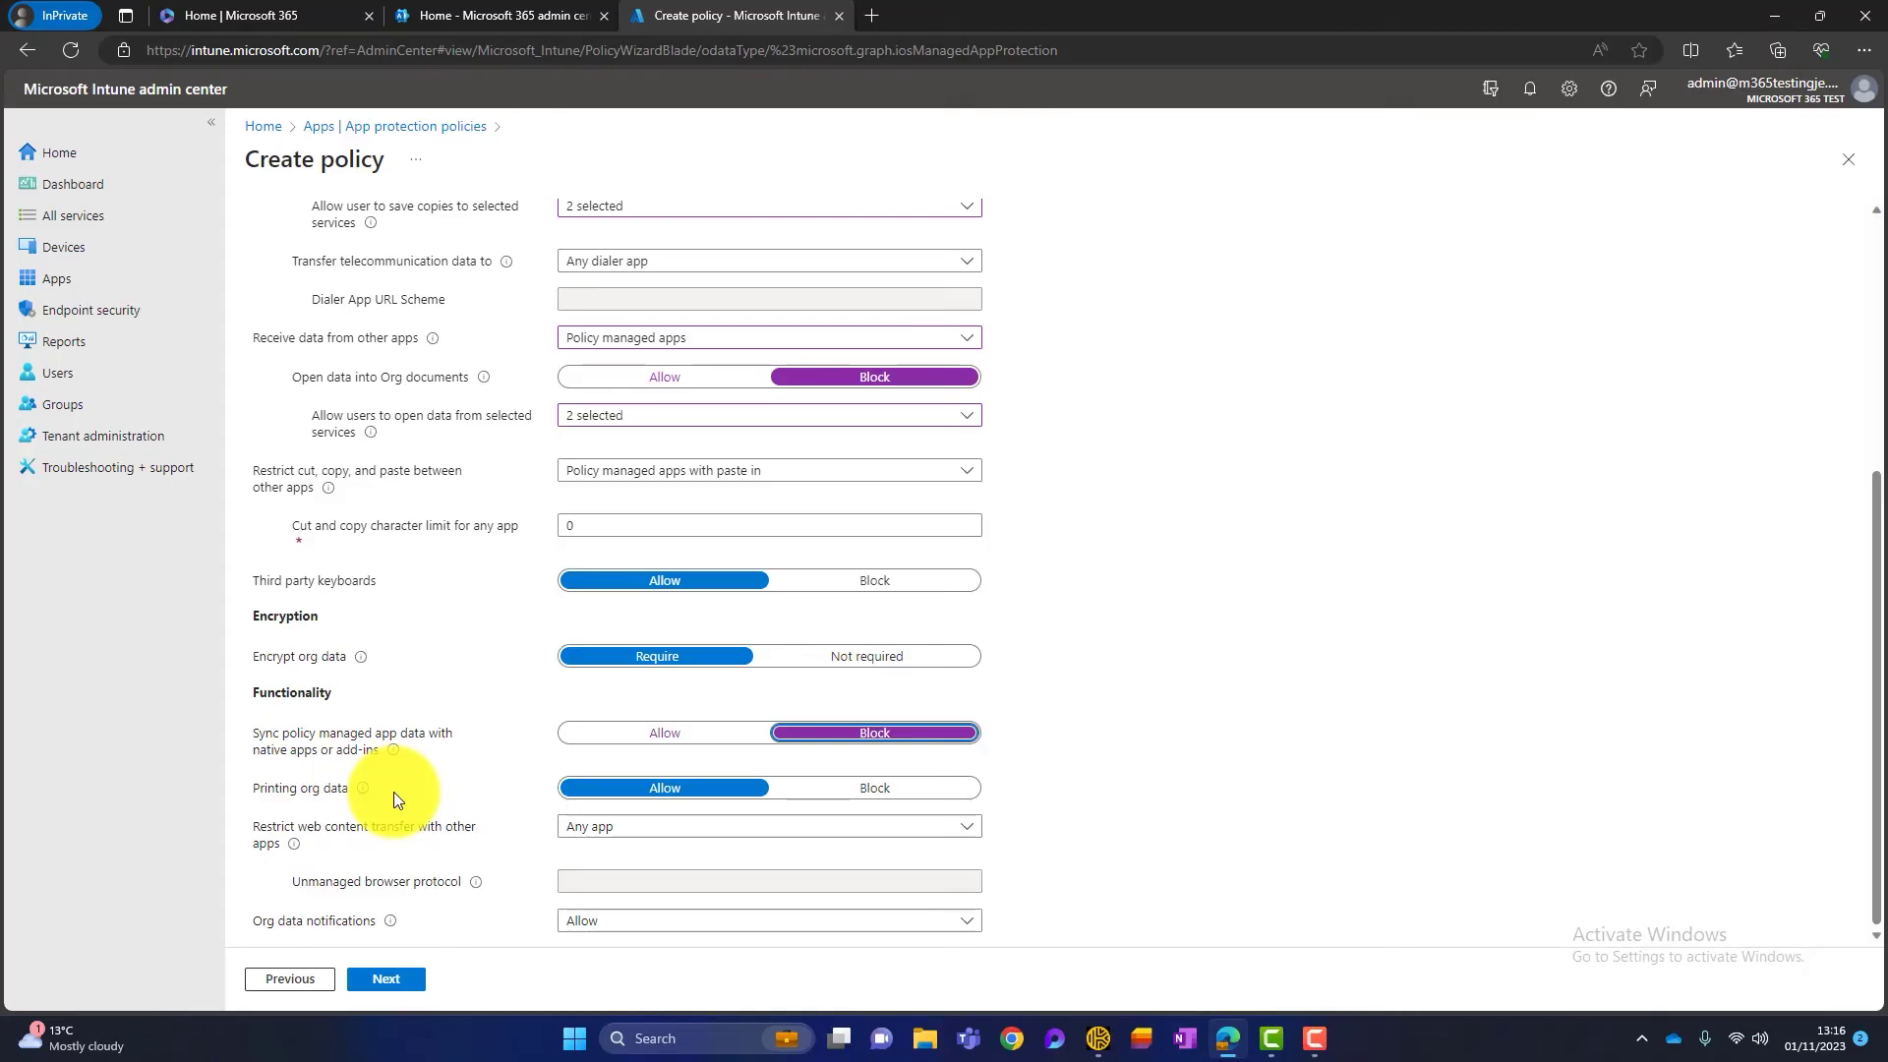
pyautogui.click(827, 787)
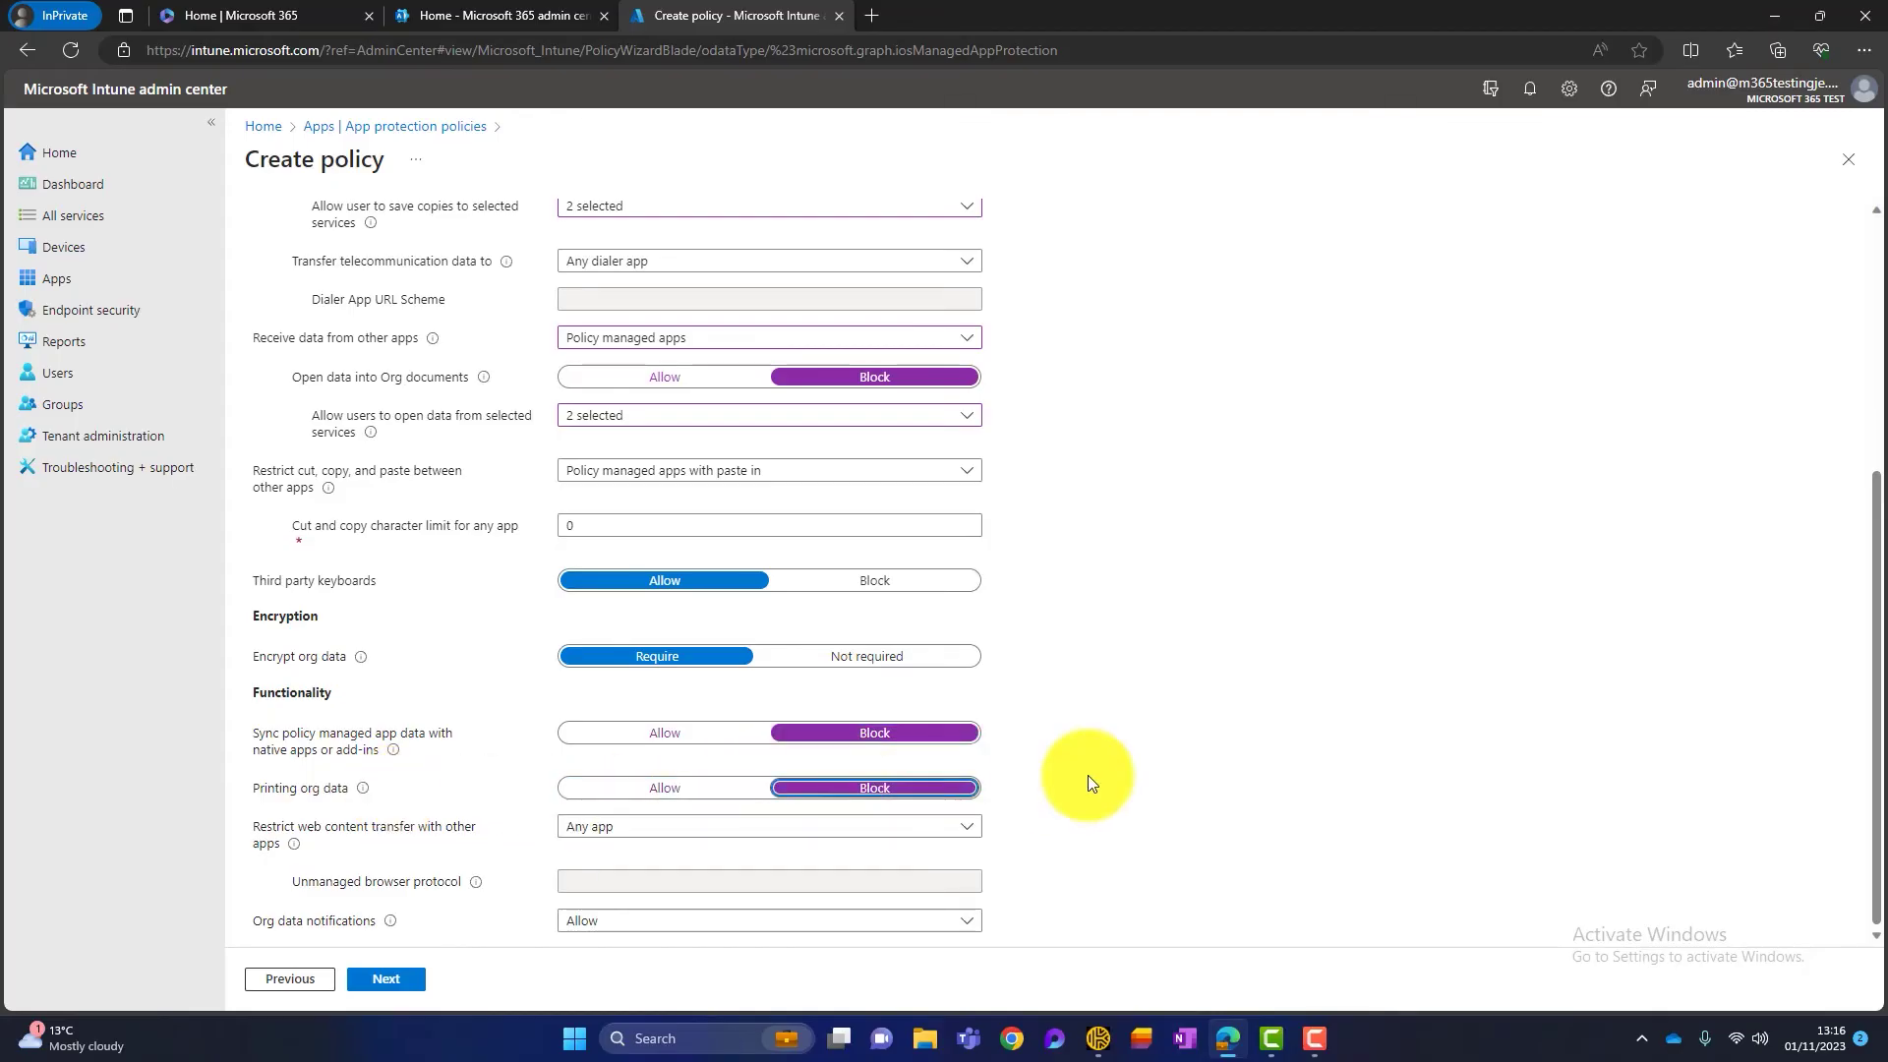
# - Restrict web content transfer to Microsoft Edge and keep org data notifications at Allow
pyautogui.click(581, 831)
pyautogui.click(502, 829)
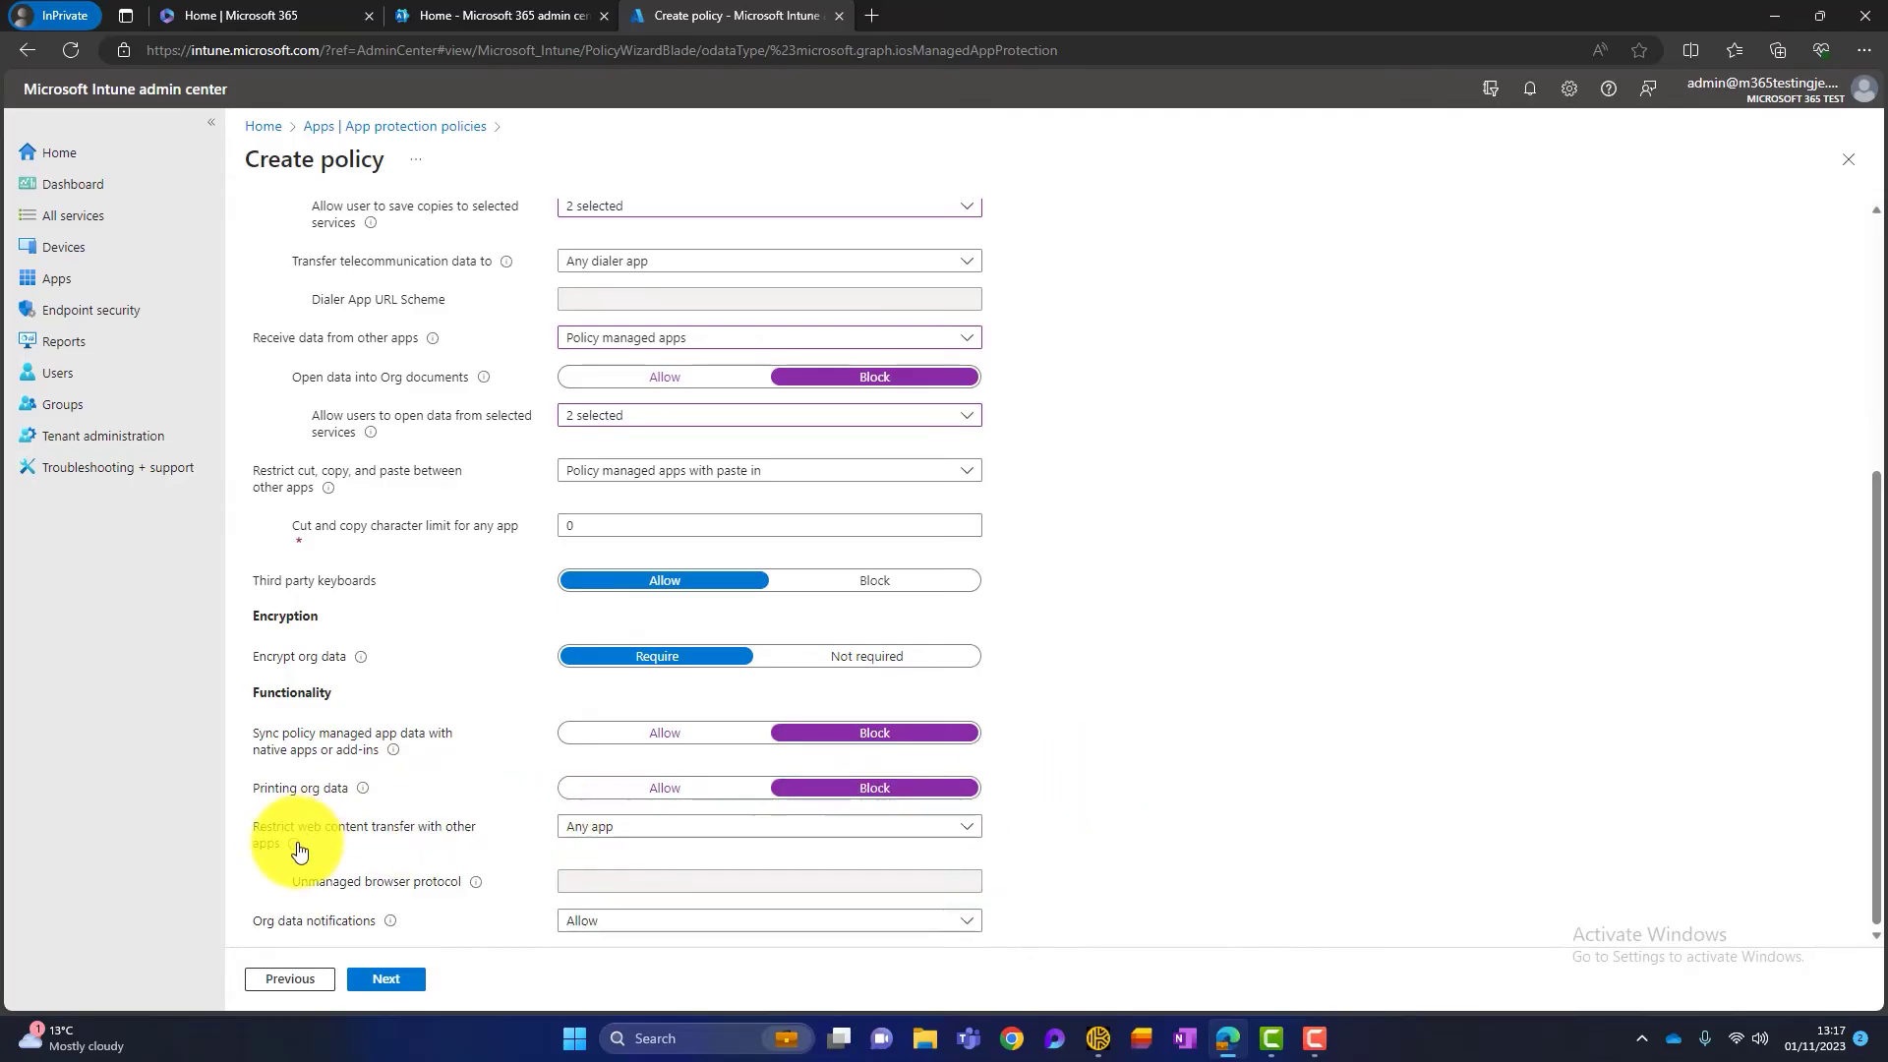
pyautogui.moveTo(295, 848)
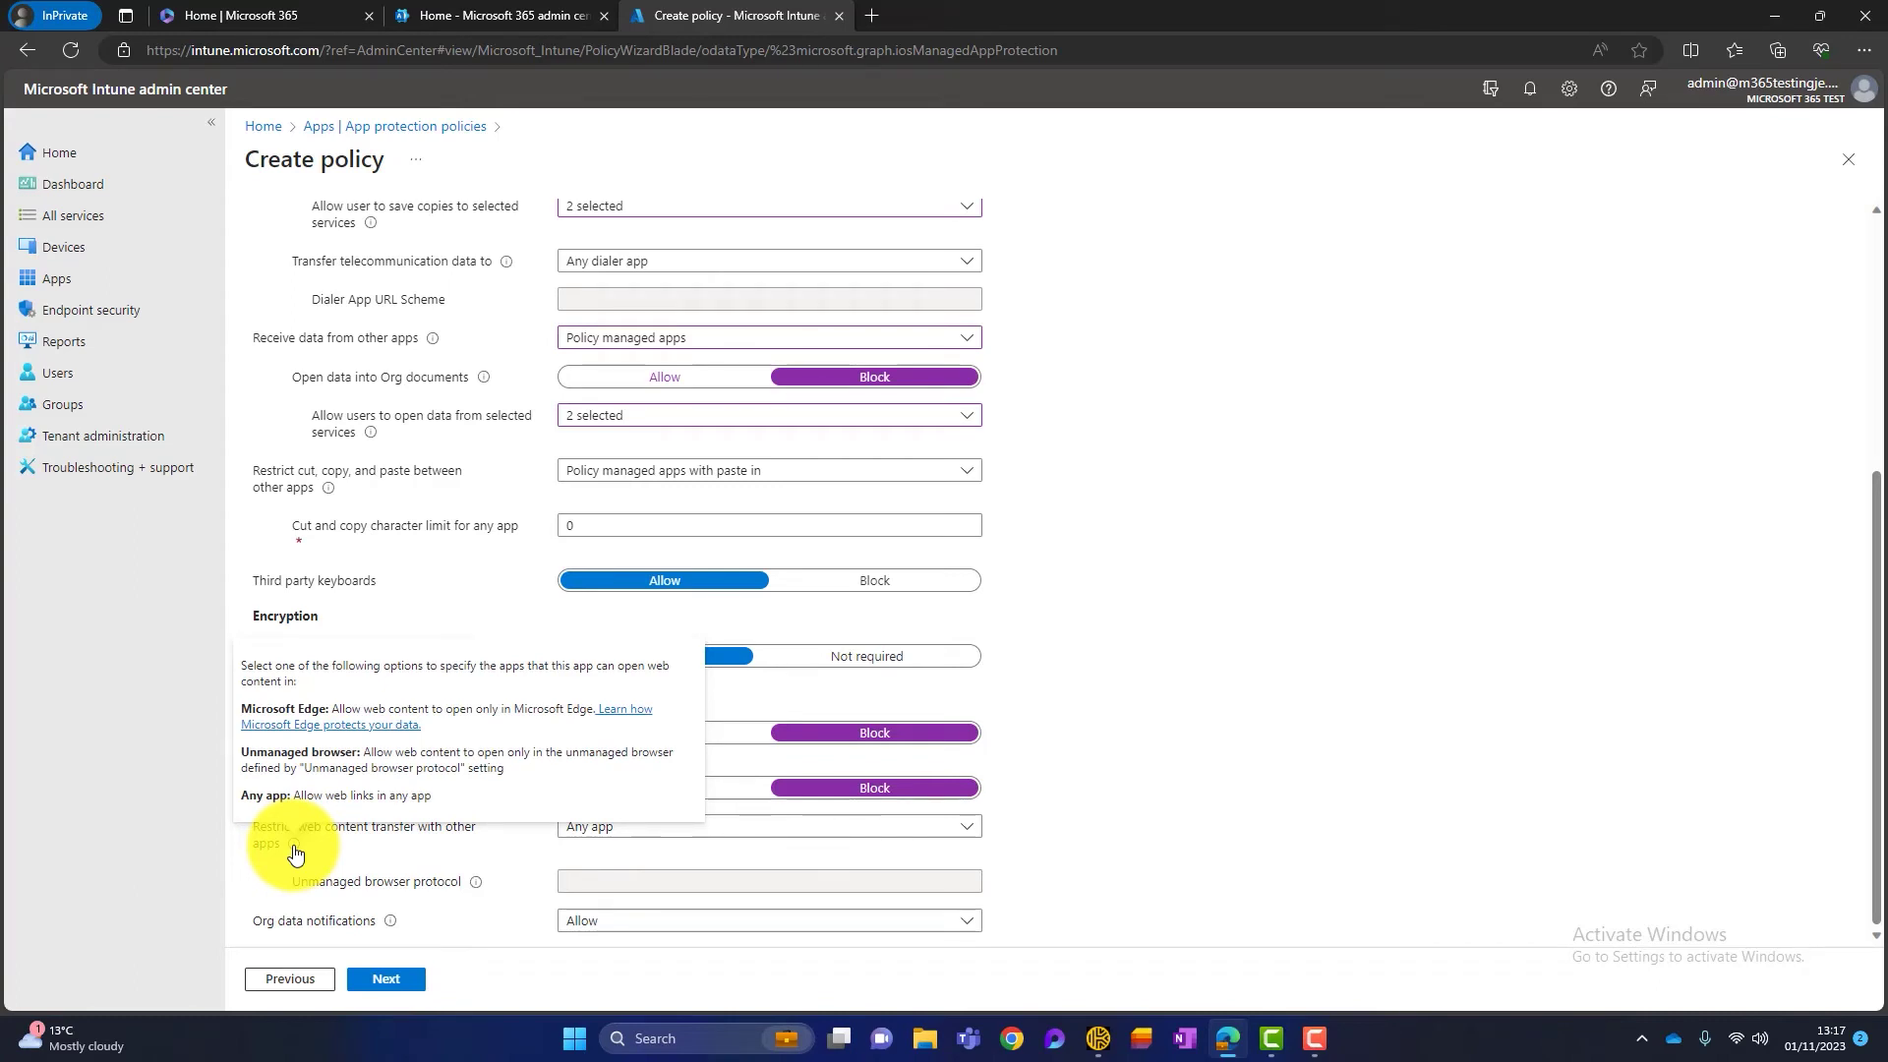
pyautogui.click(626, 831)
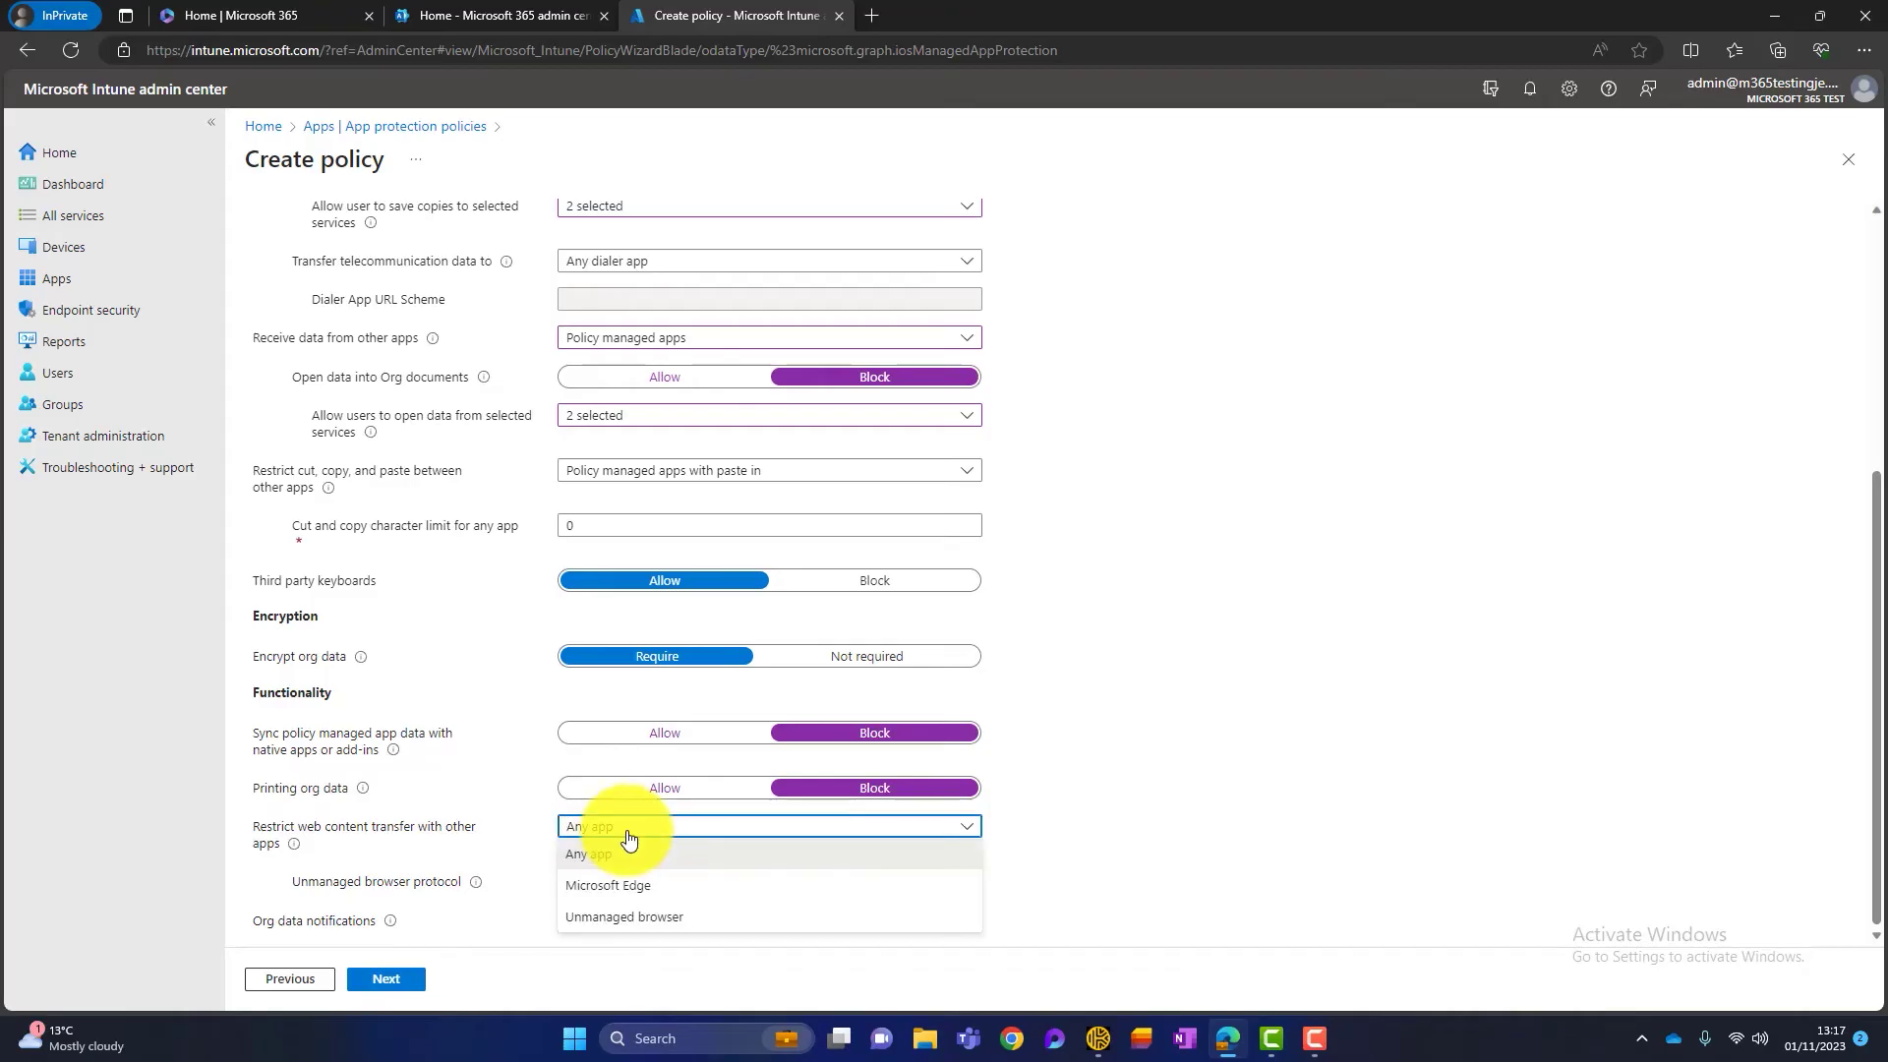
pyautogui.click(630, 884)
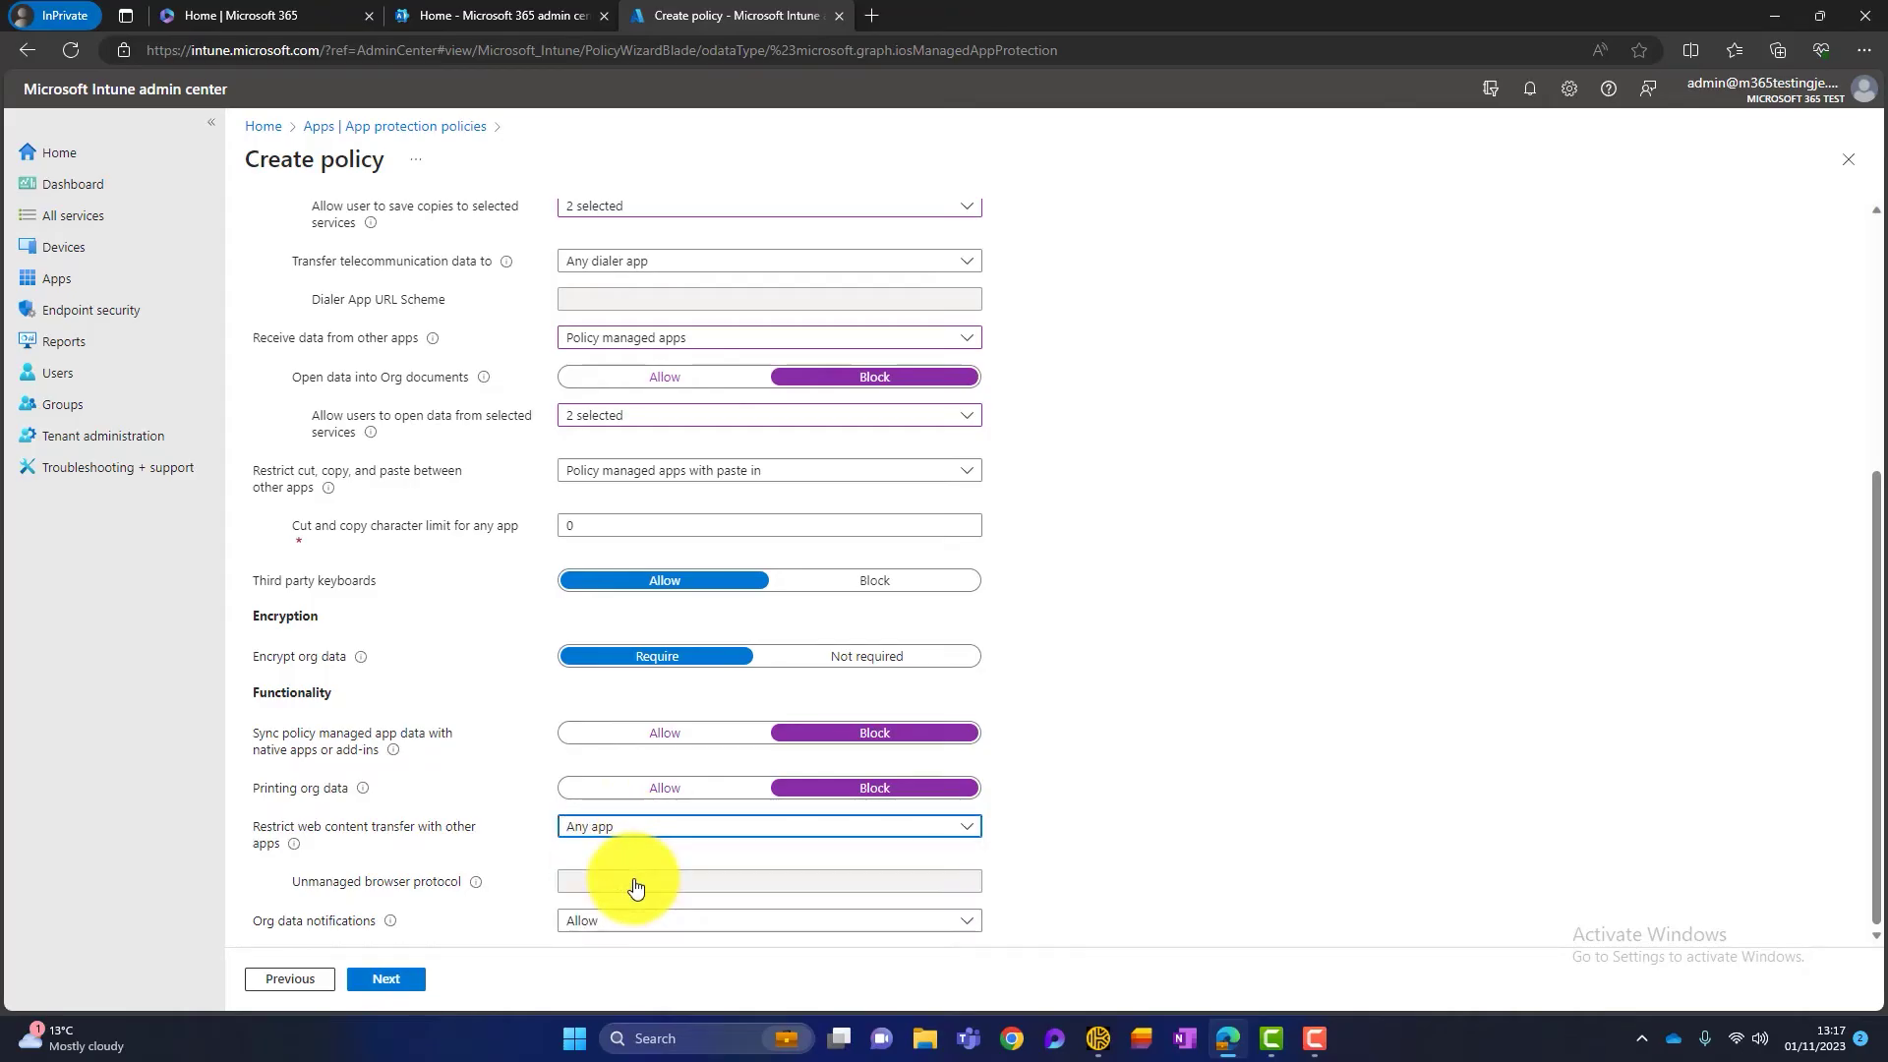
pyautogui.click(1062, 876)
pyautogui.click(750, 920)
pyautogui.click(1072, 817)
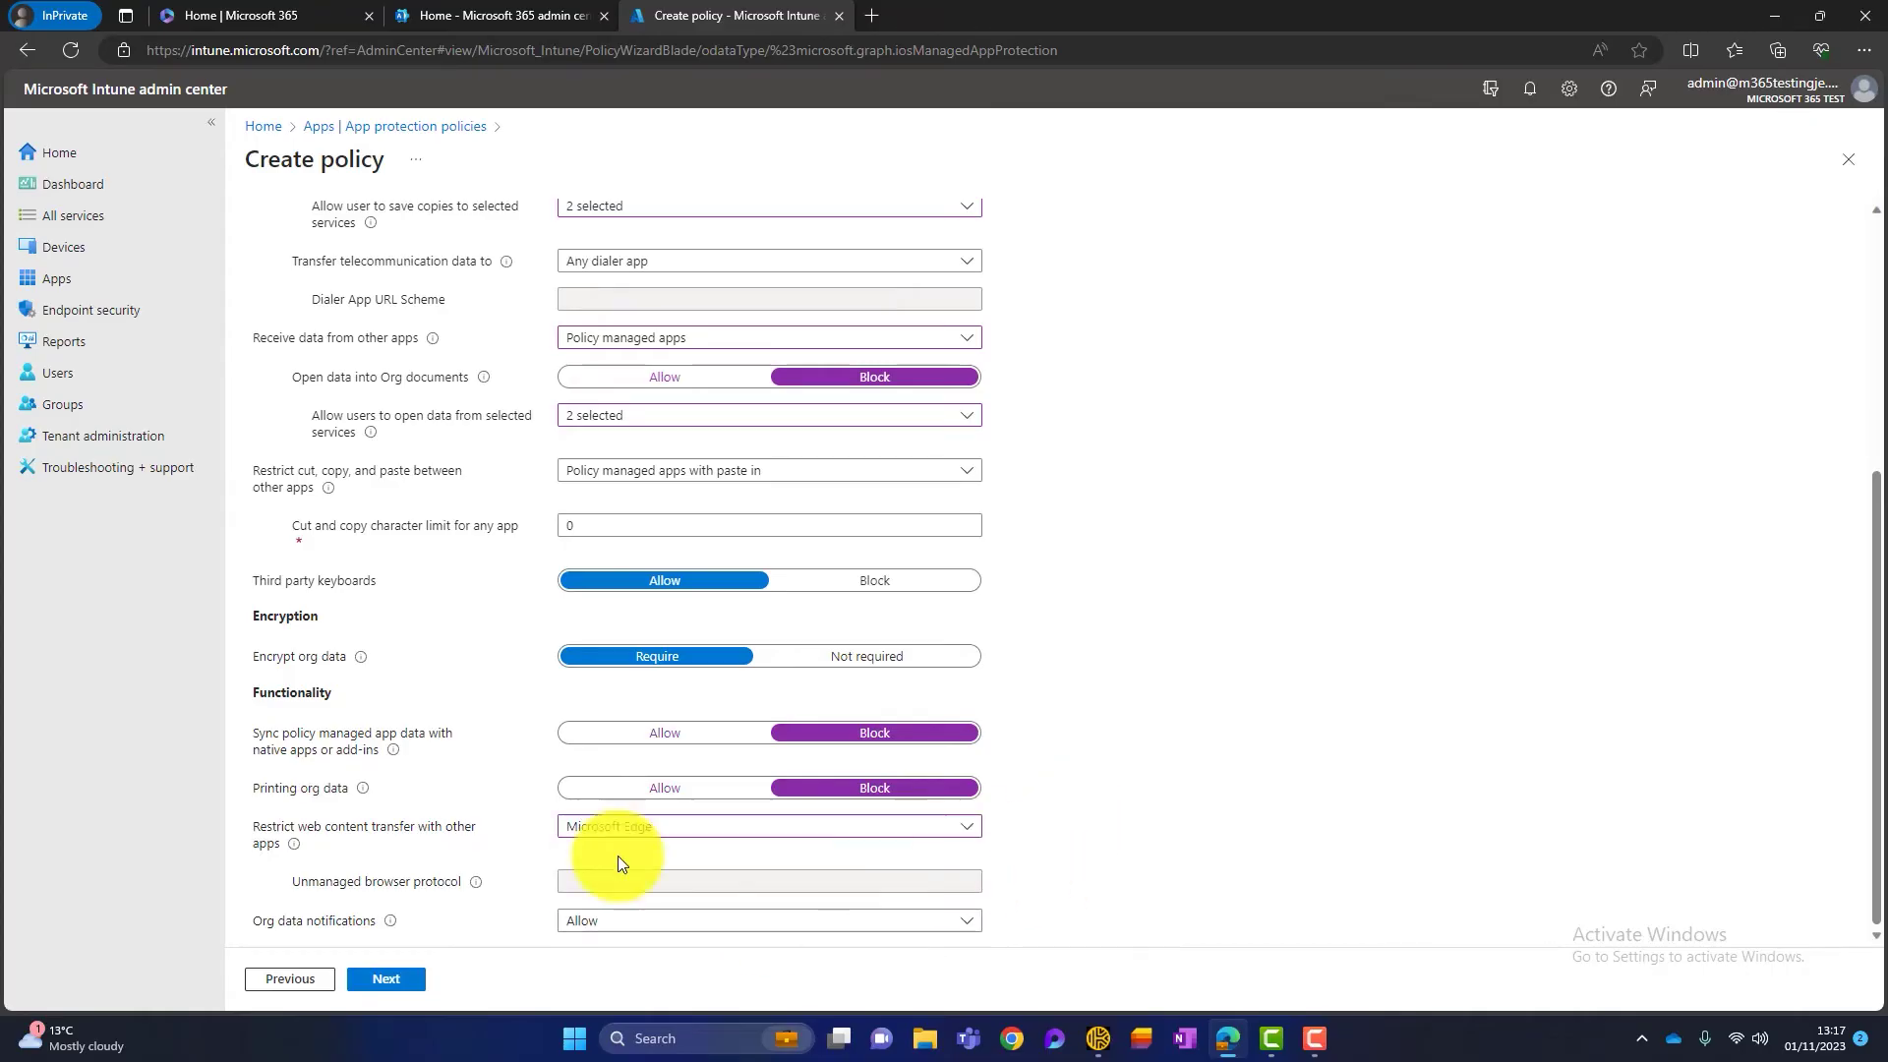
pyautogui.click(393, 974)
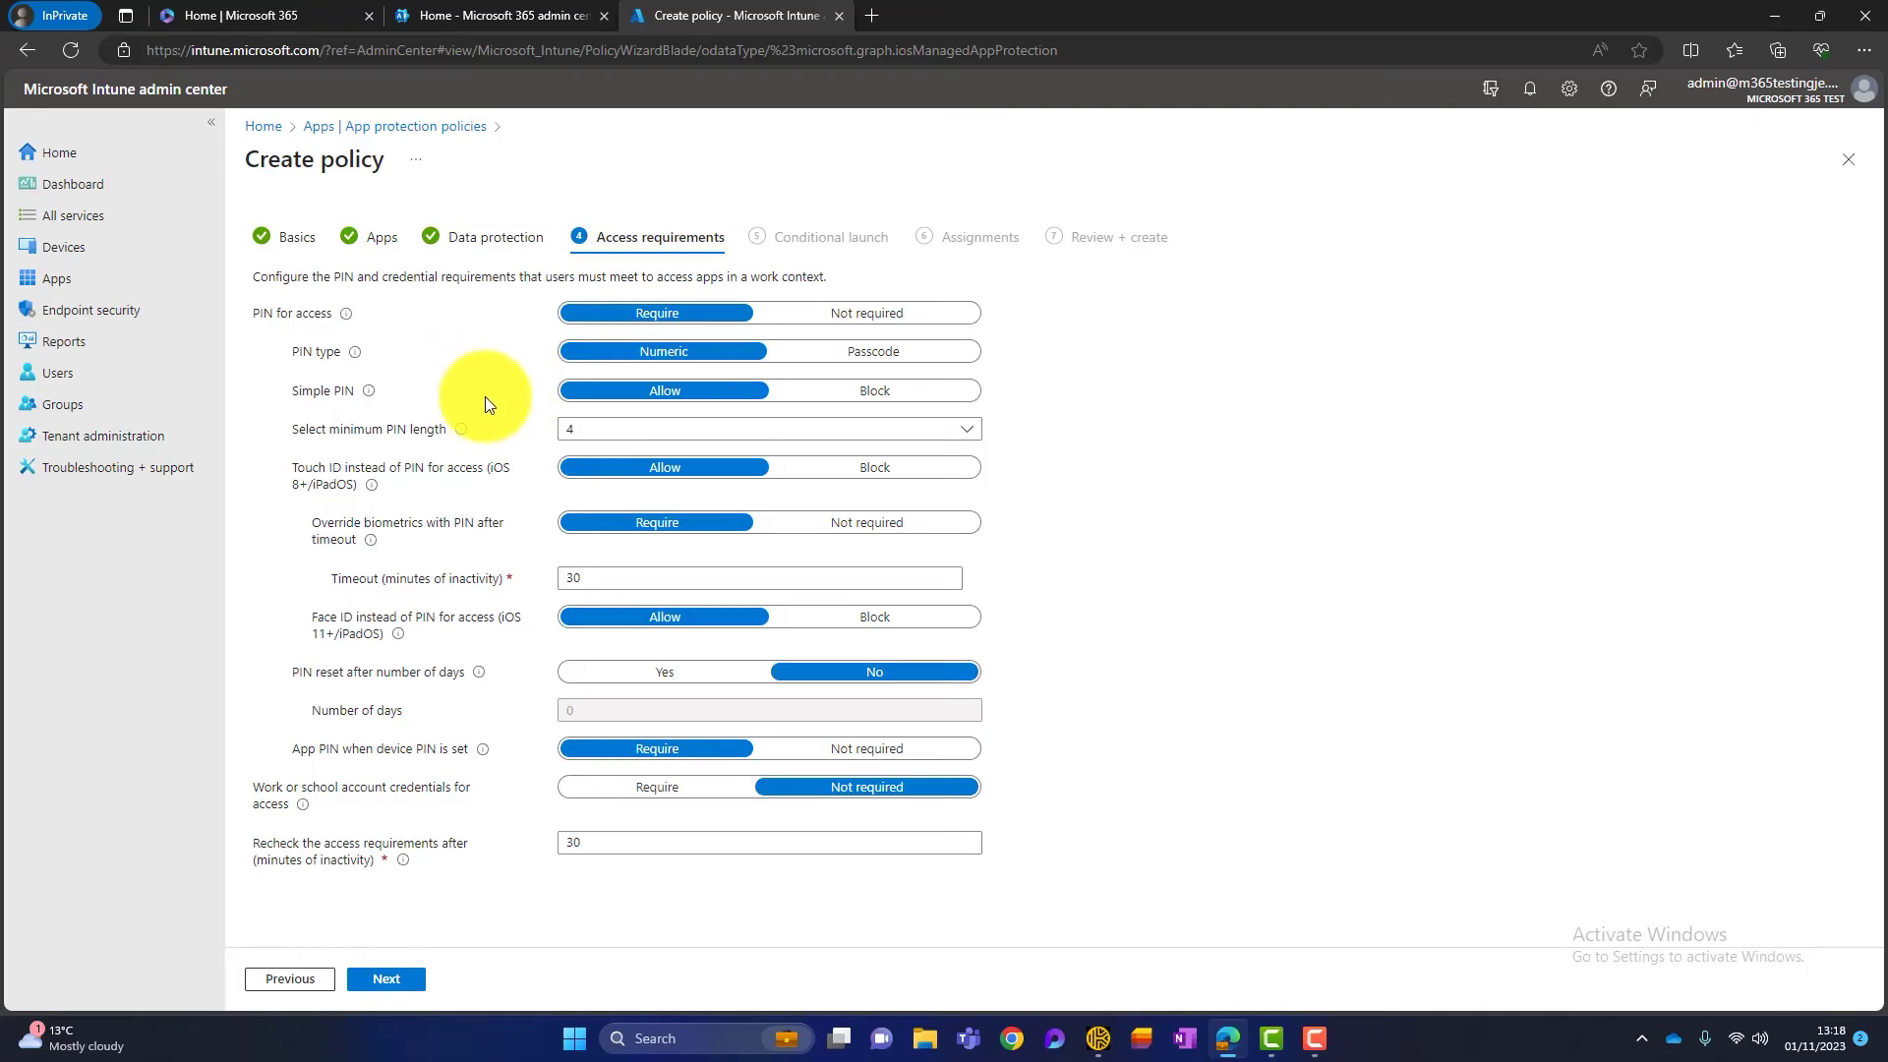
# - Set Simple PIN to Block and the minimum PIN length to 6
pyautogui.moveTo(371, 393)
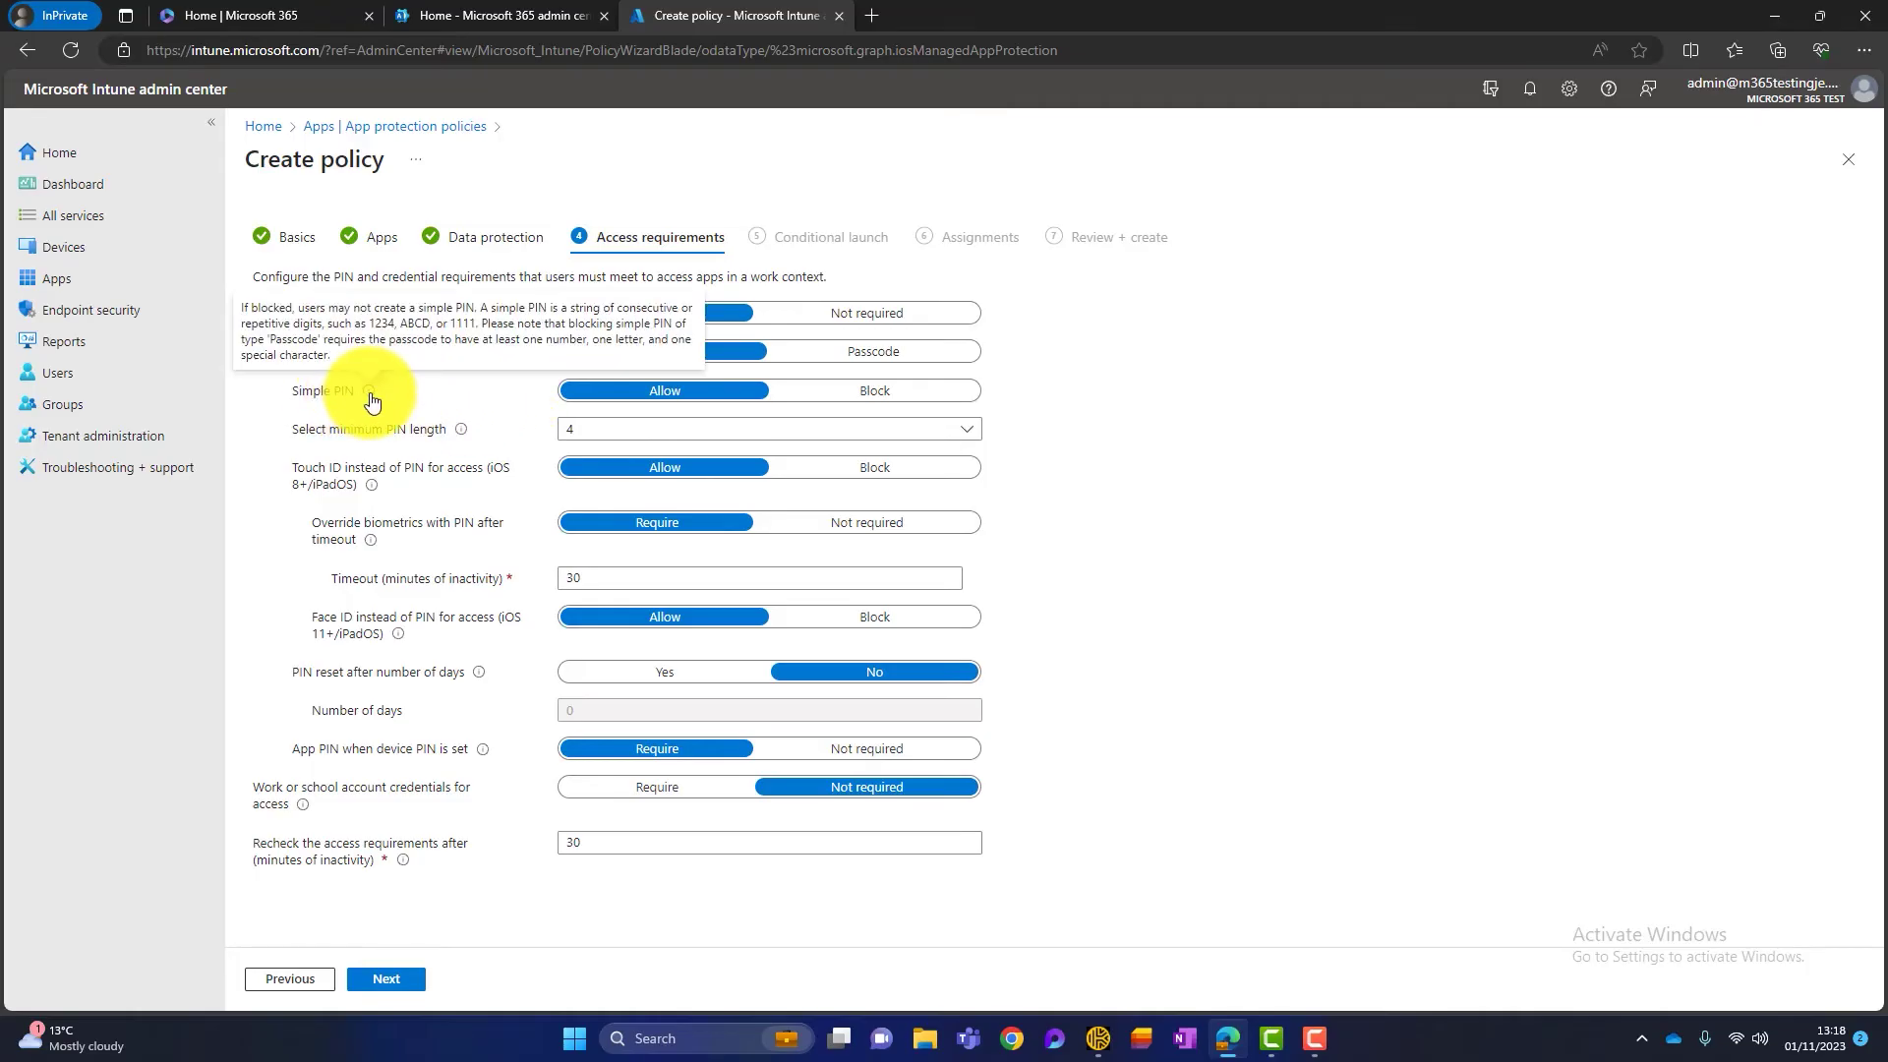
pyautogui.click(891, 391)
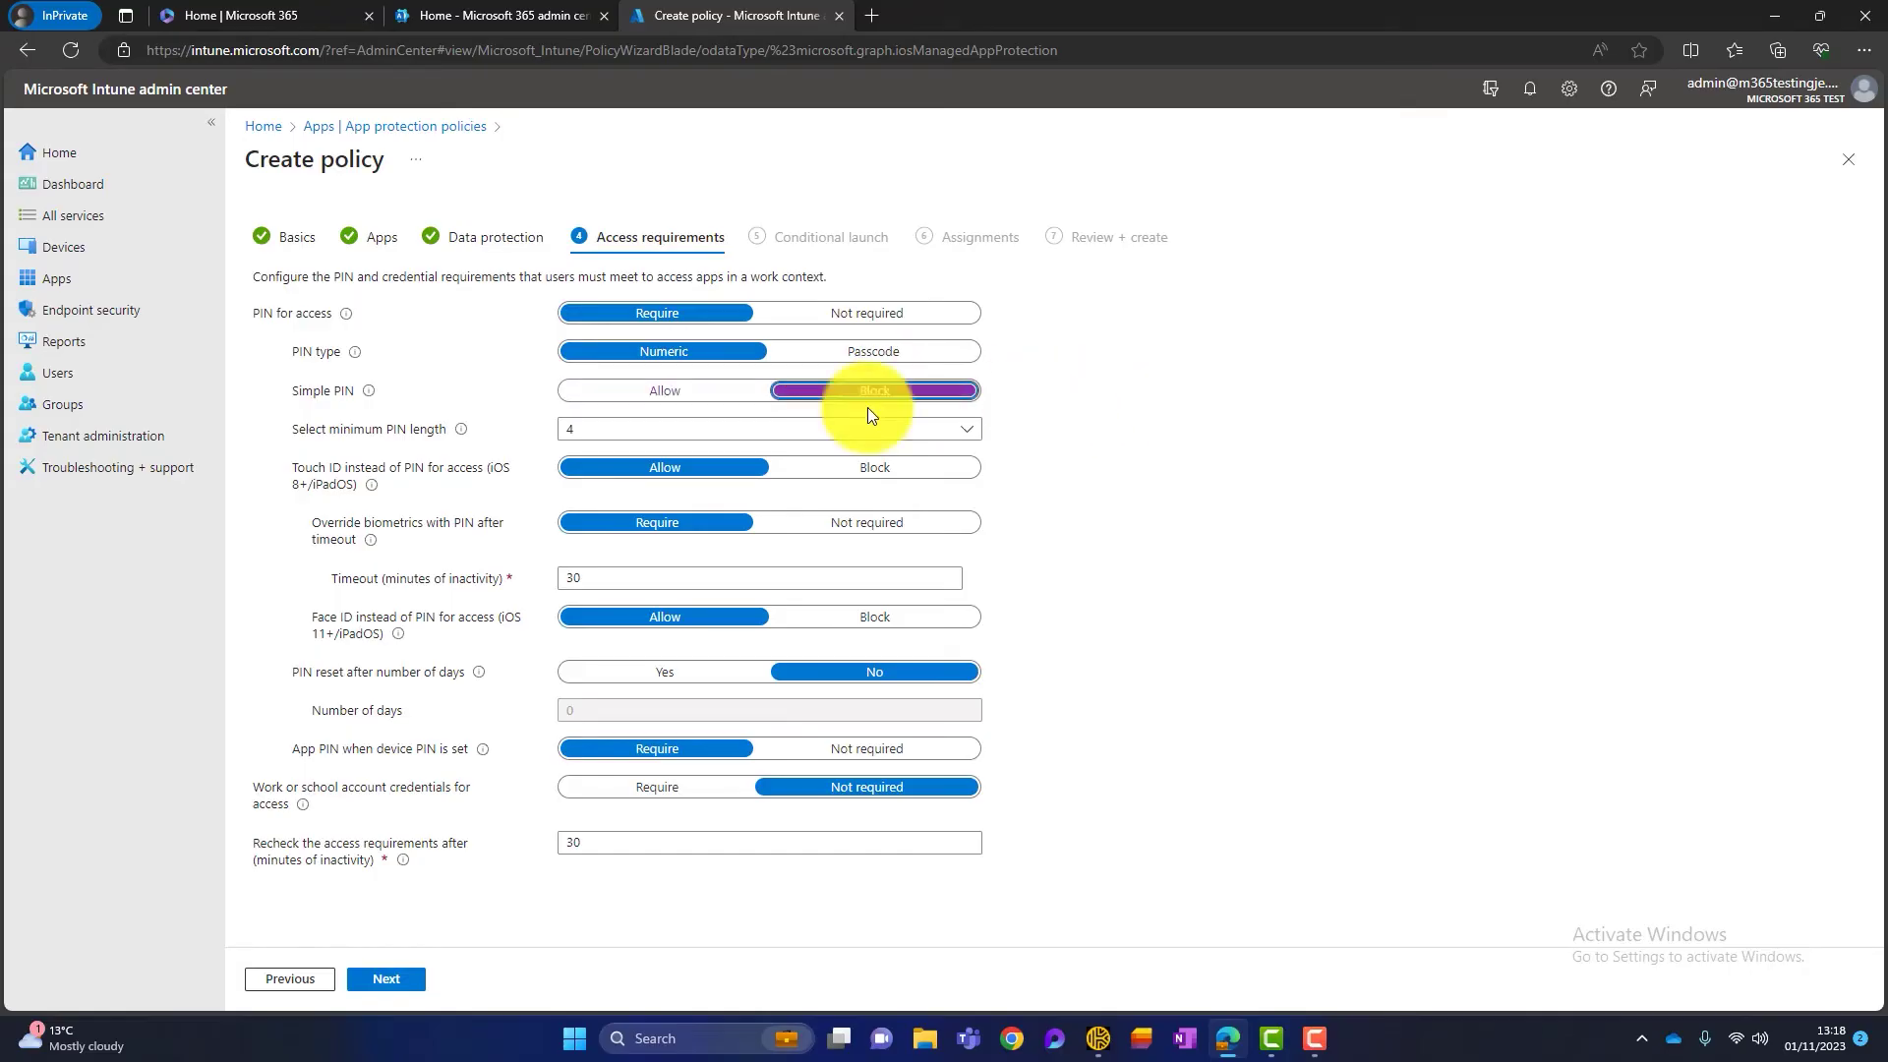
pyautogui.click(656, 432)
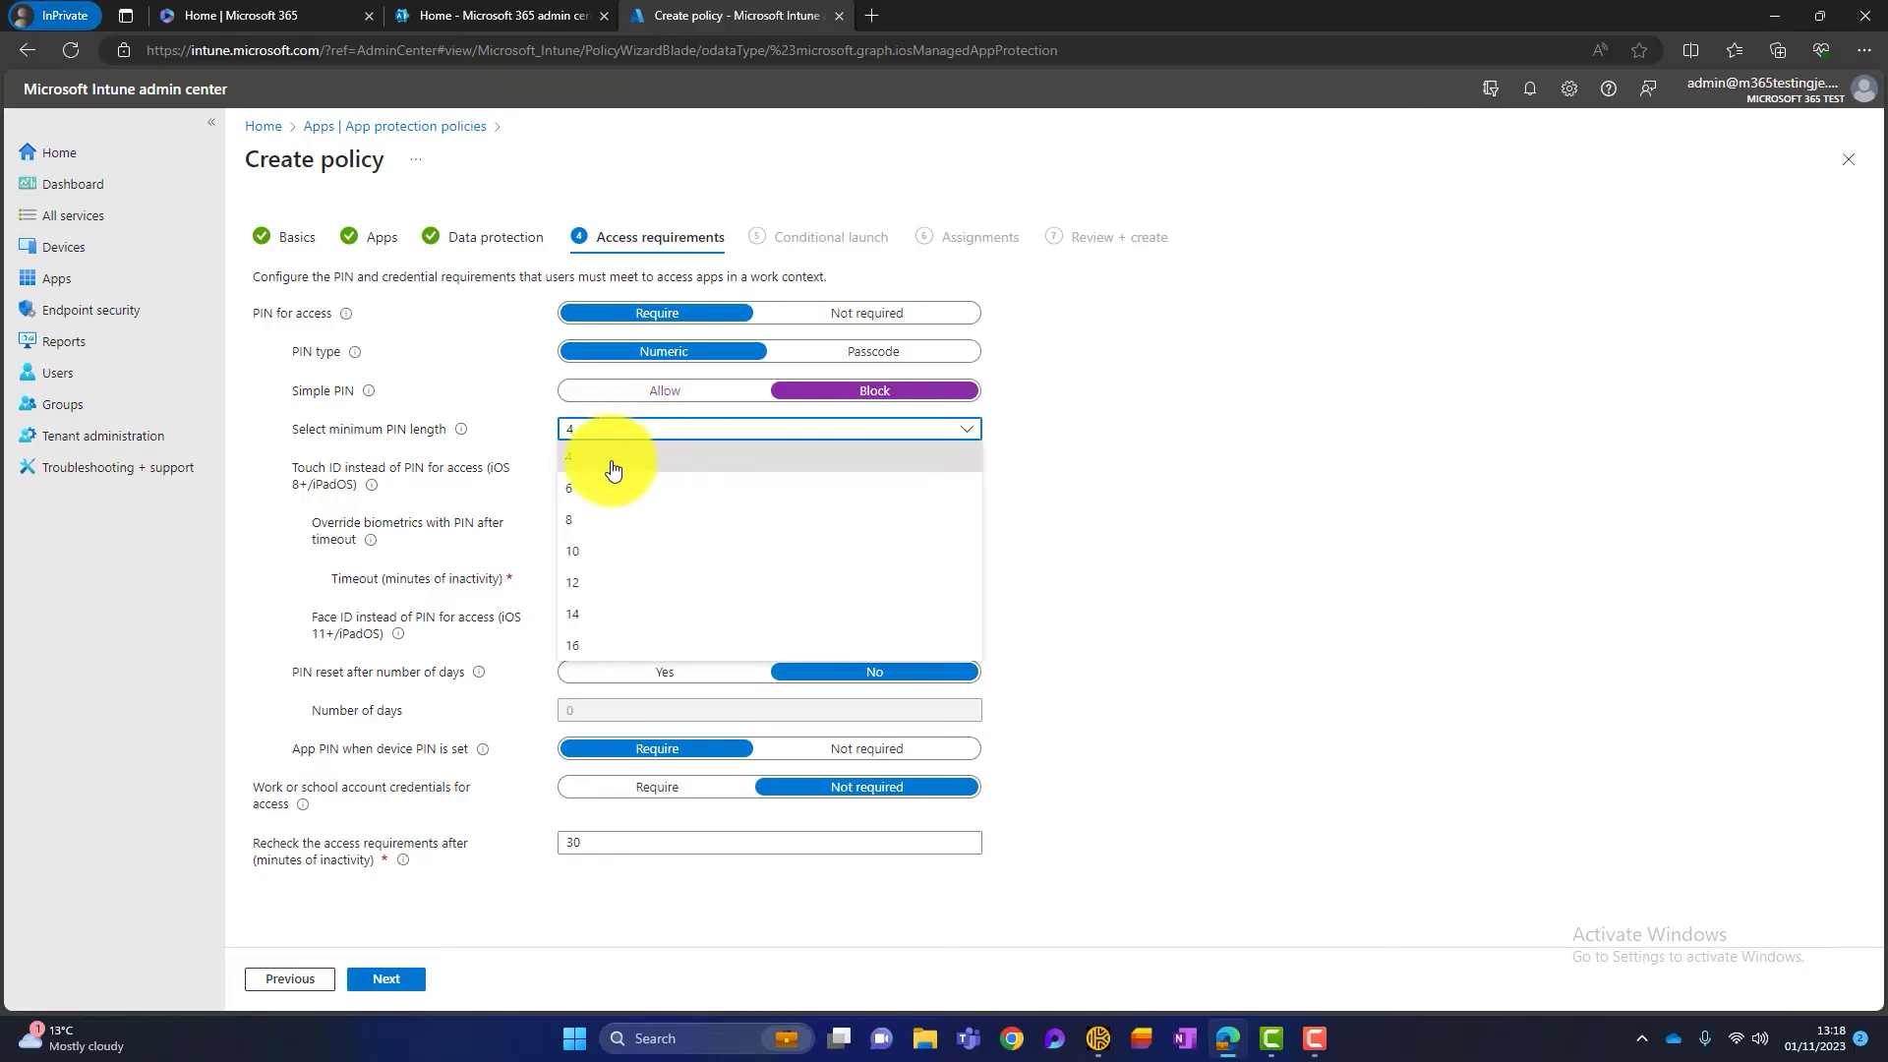
pyautogui.click(583, 488)
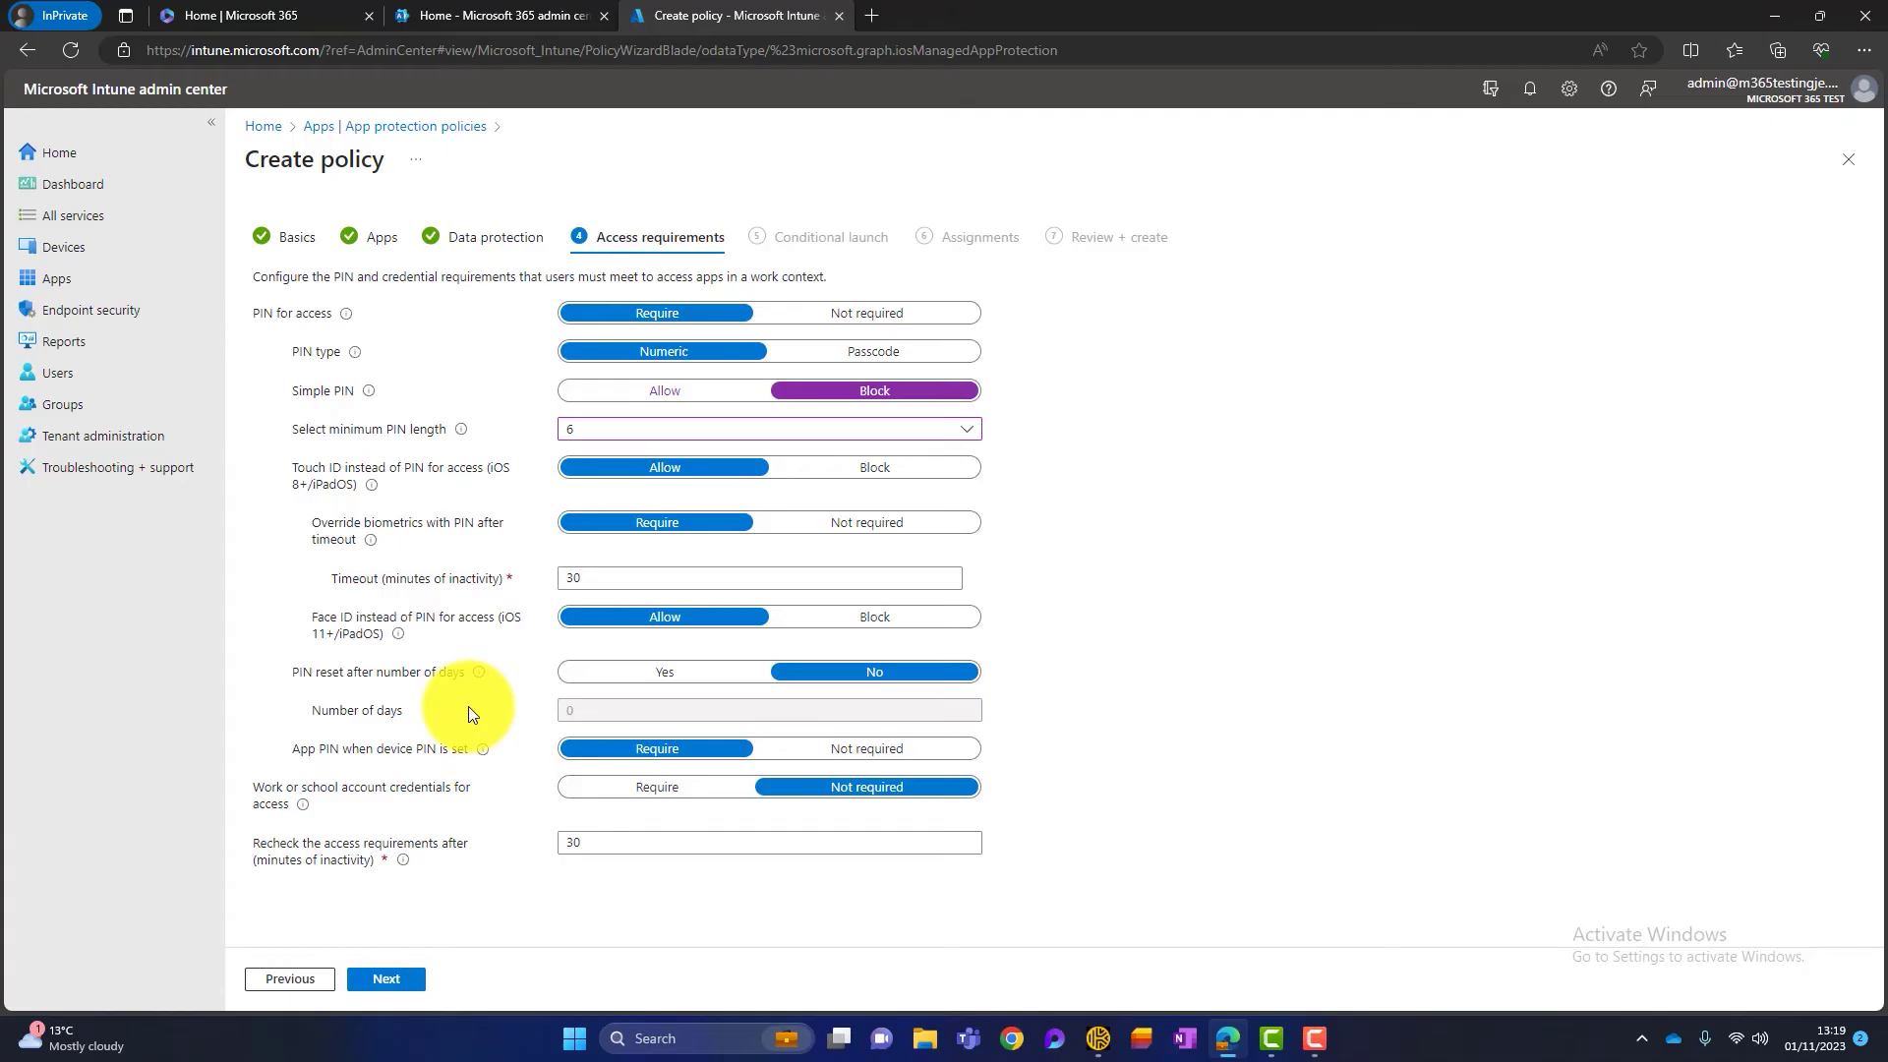
# - Keep PIN reset after number of days set to No and finish Access requirements
pyautogui.click(593, 673)
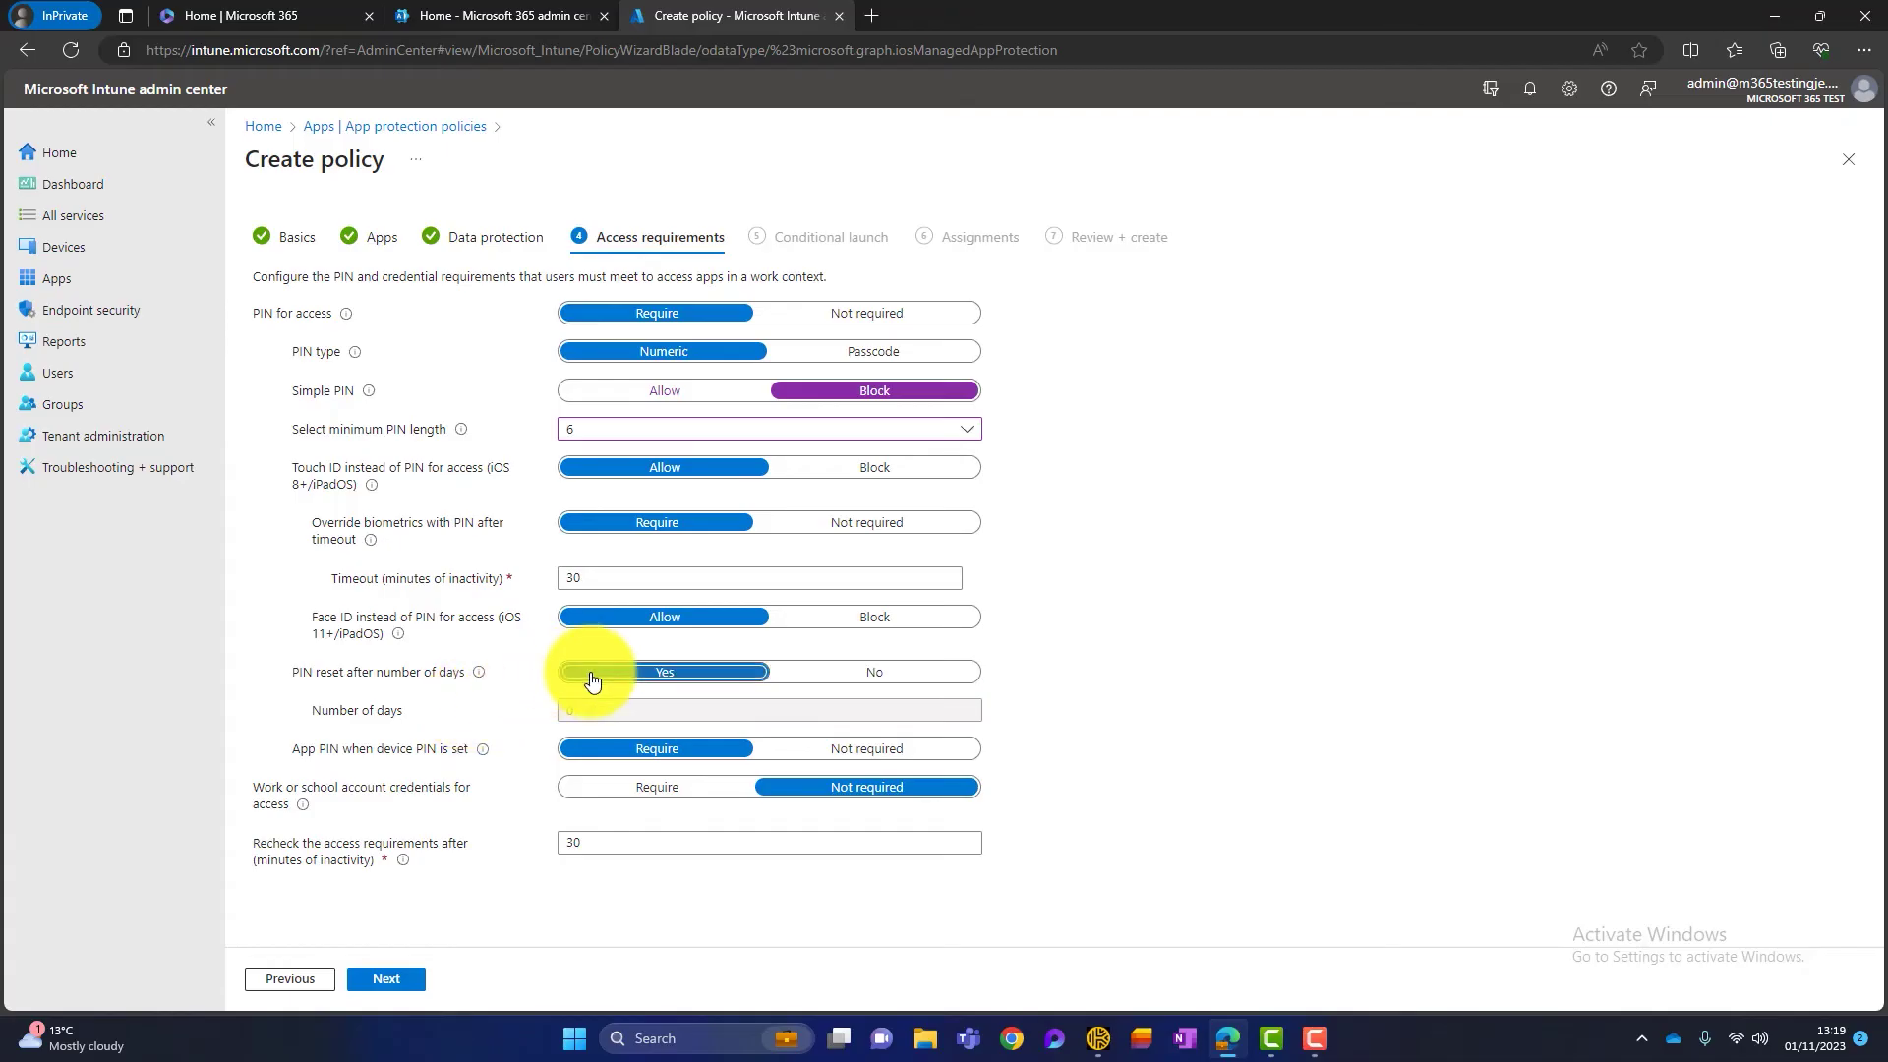
pyautogui.click(813, 671)
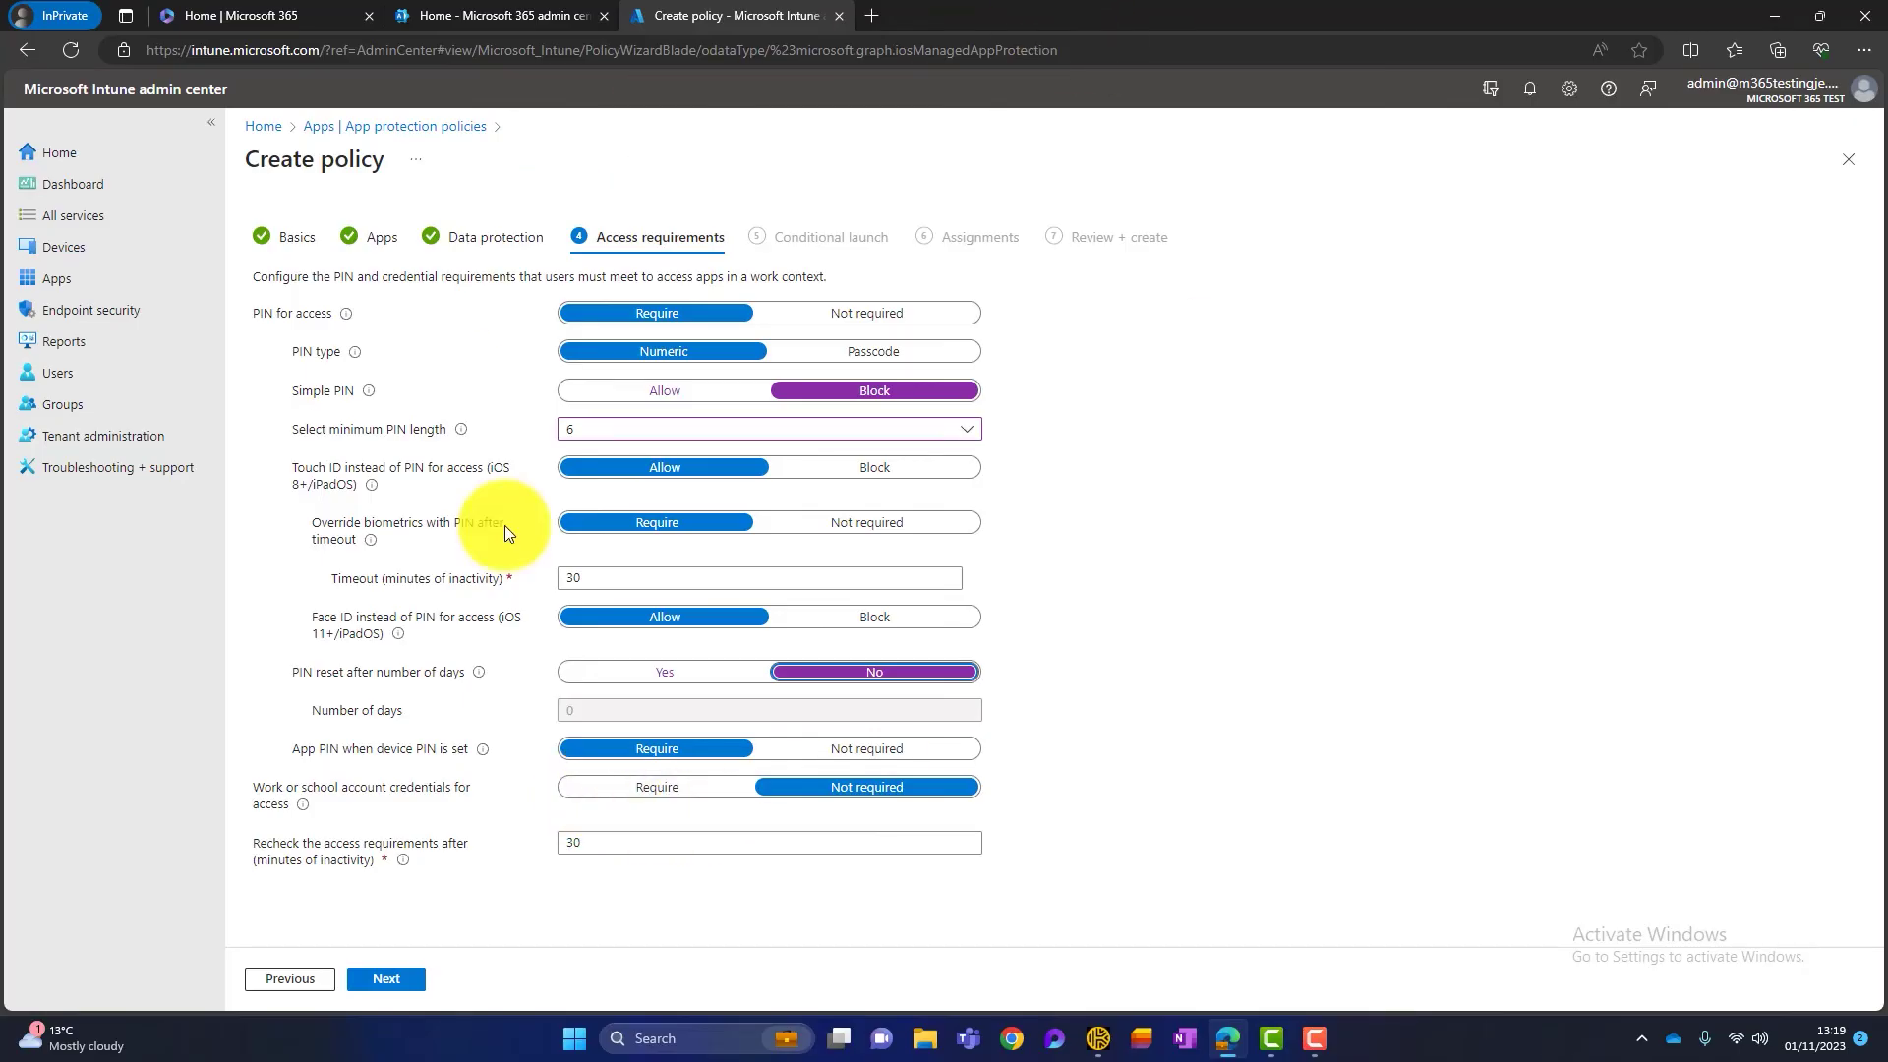
pyautogui.click(410, 982)
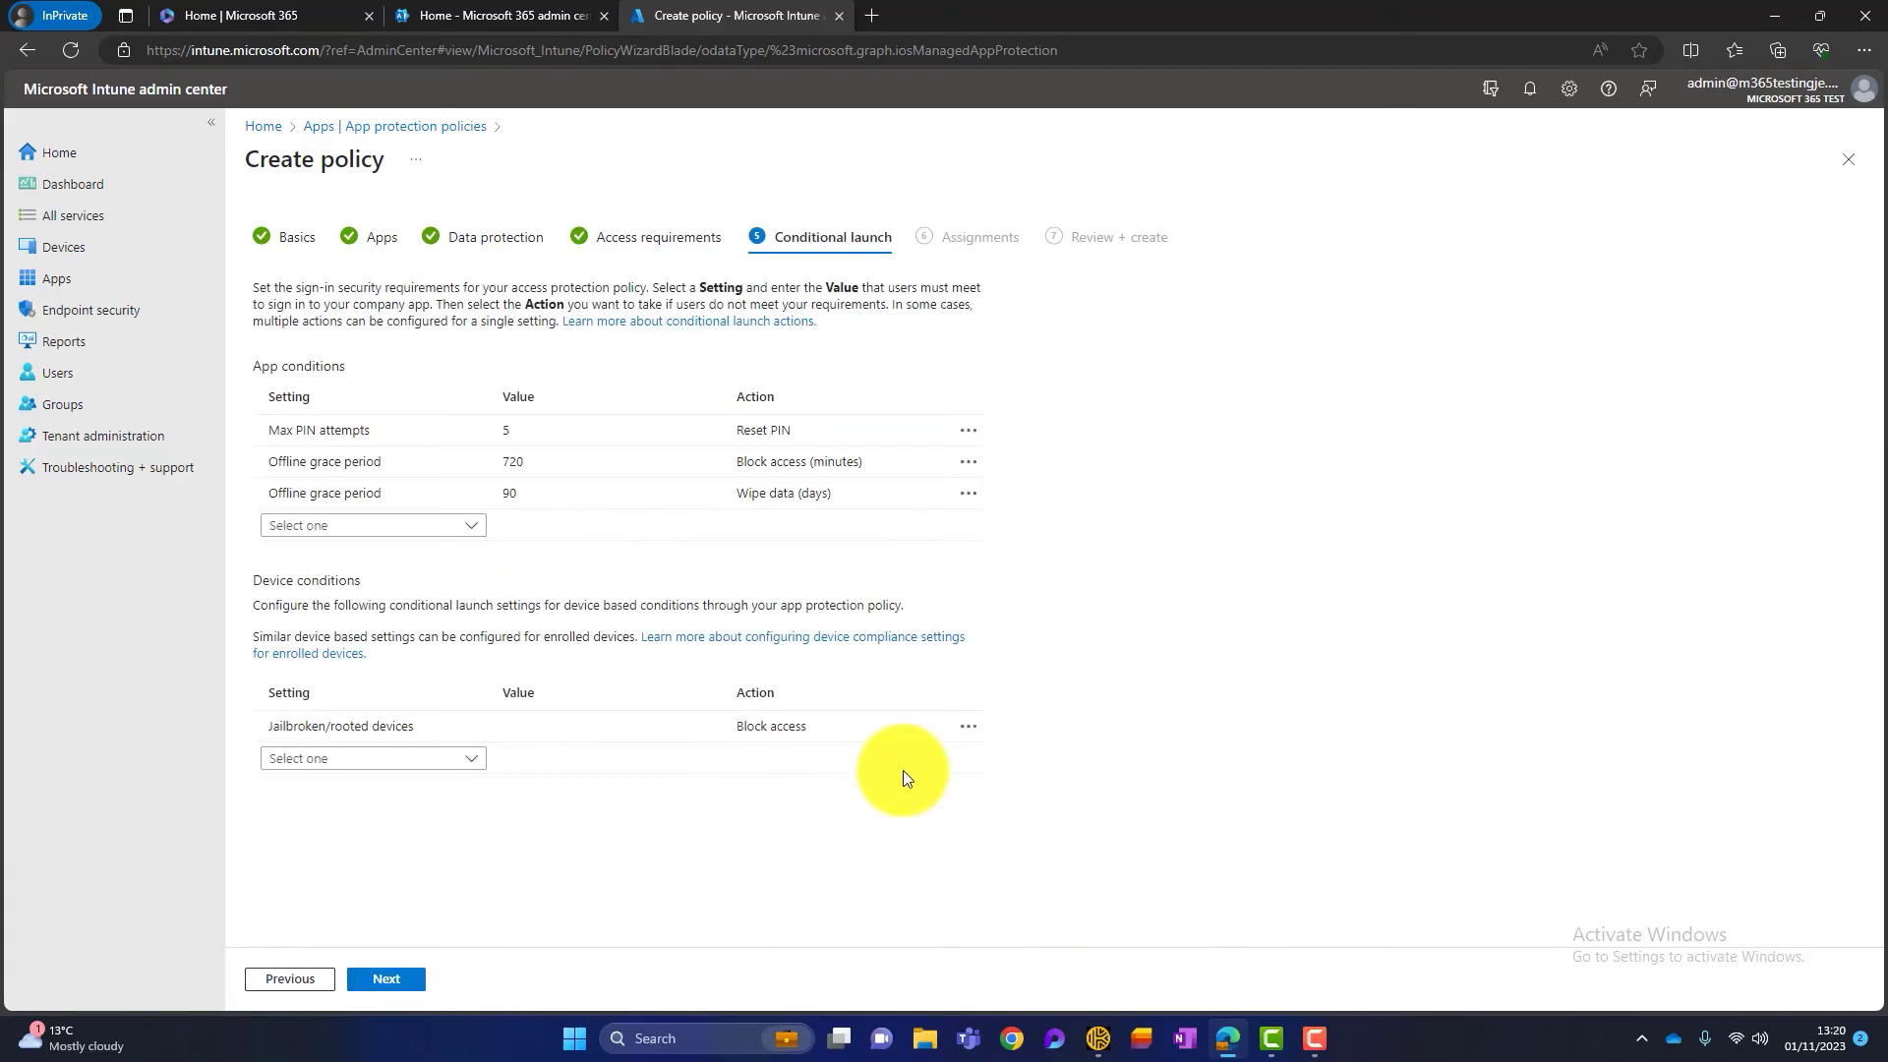
pyautogui.click(388, 435)
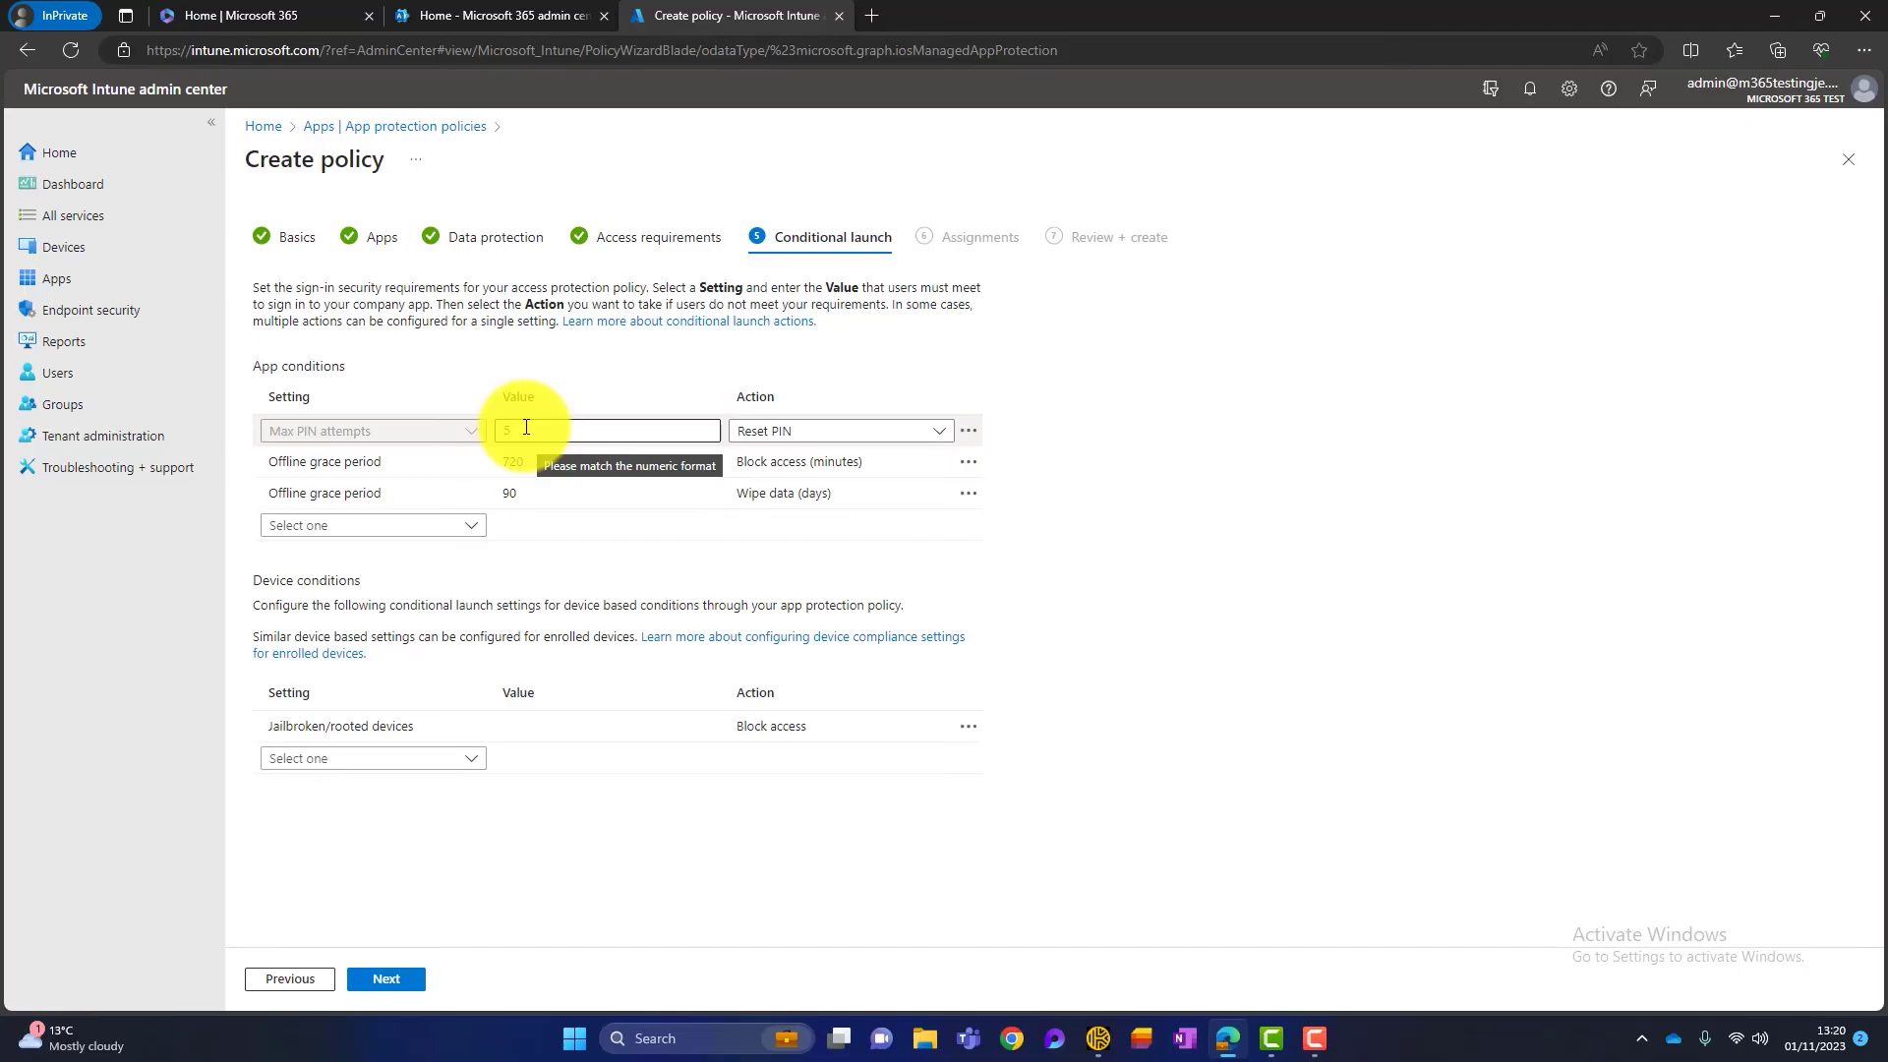
pyautogui.click(871, 445)
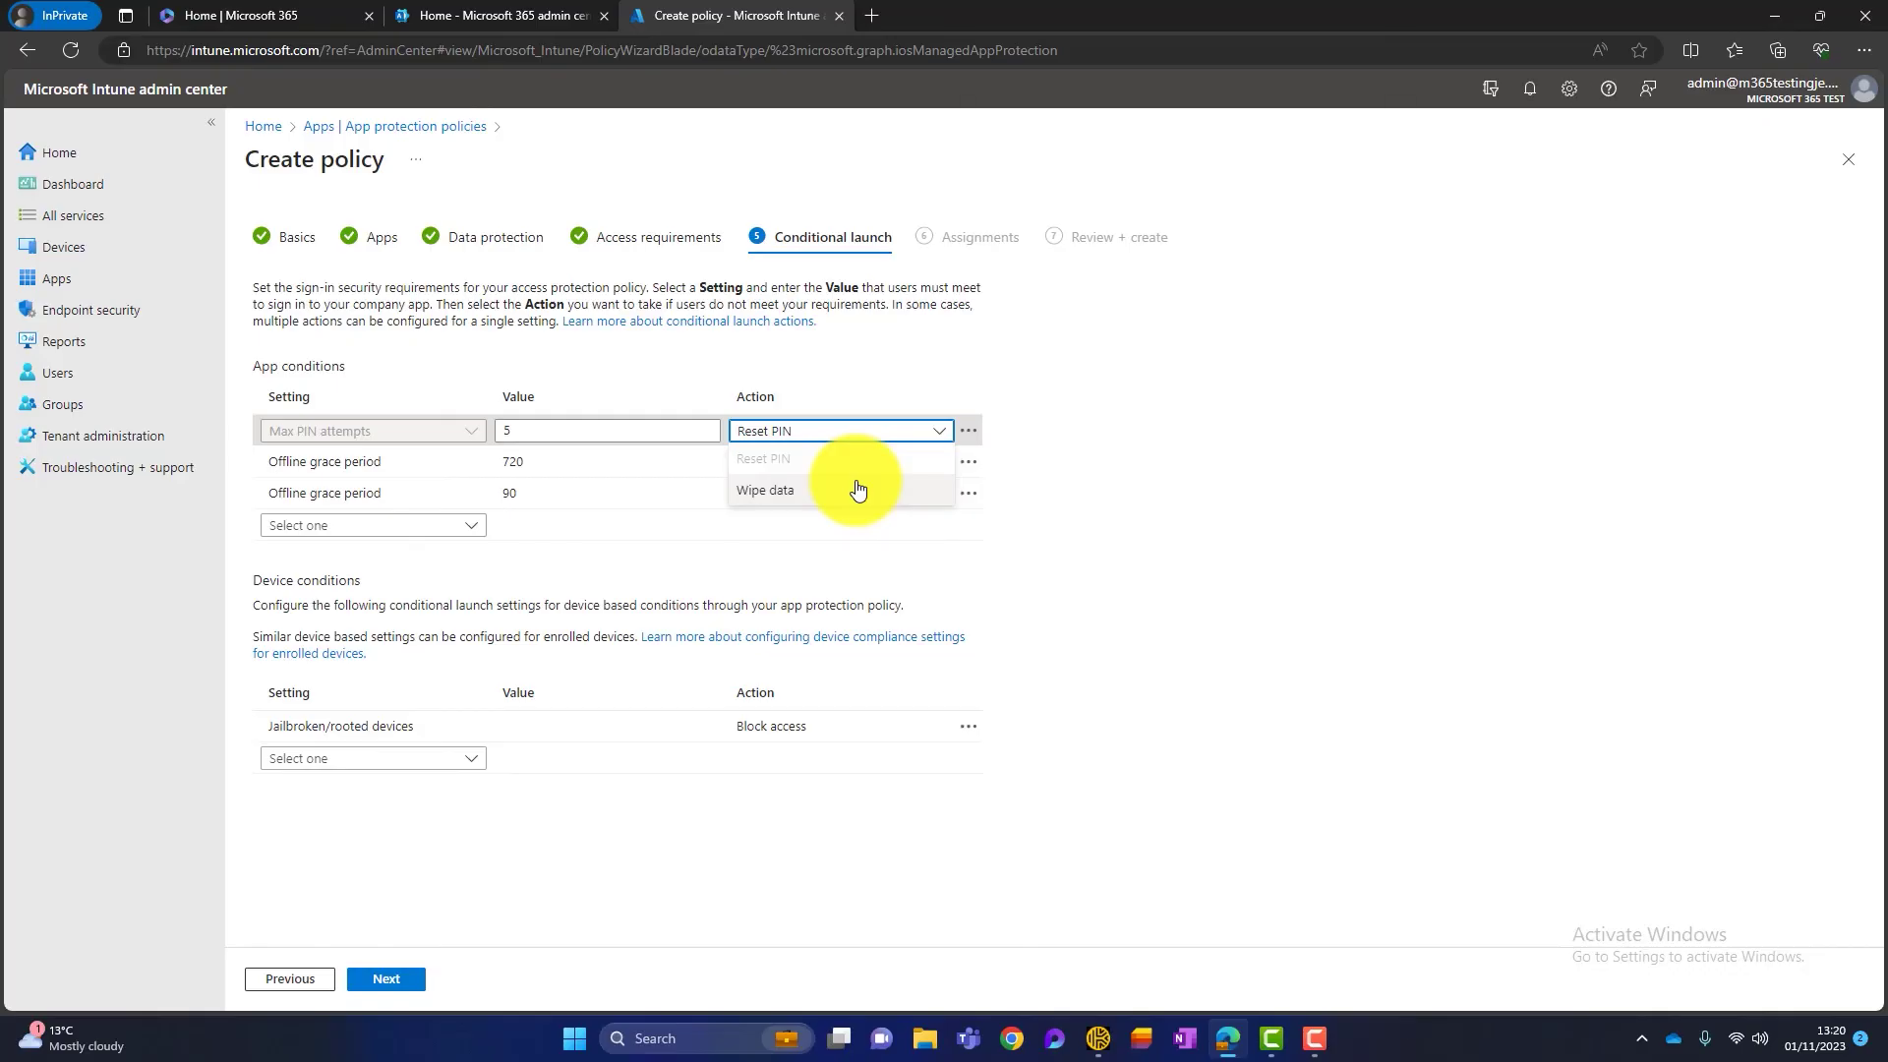
pyautogui.click(1145, 457)
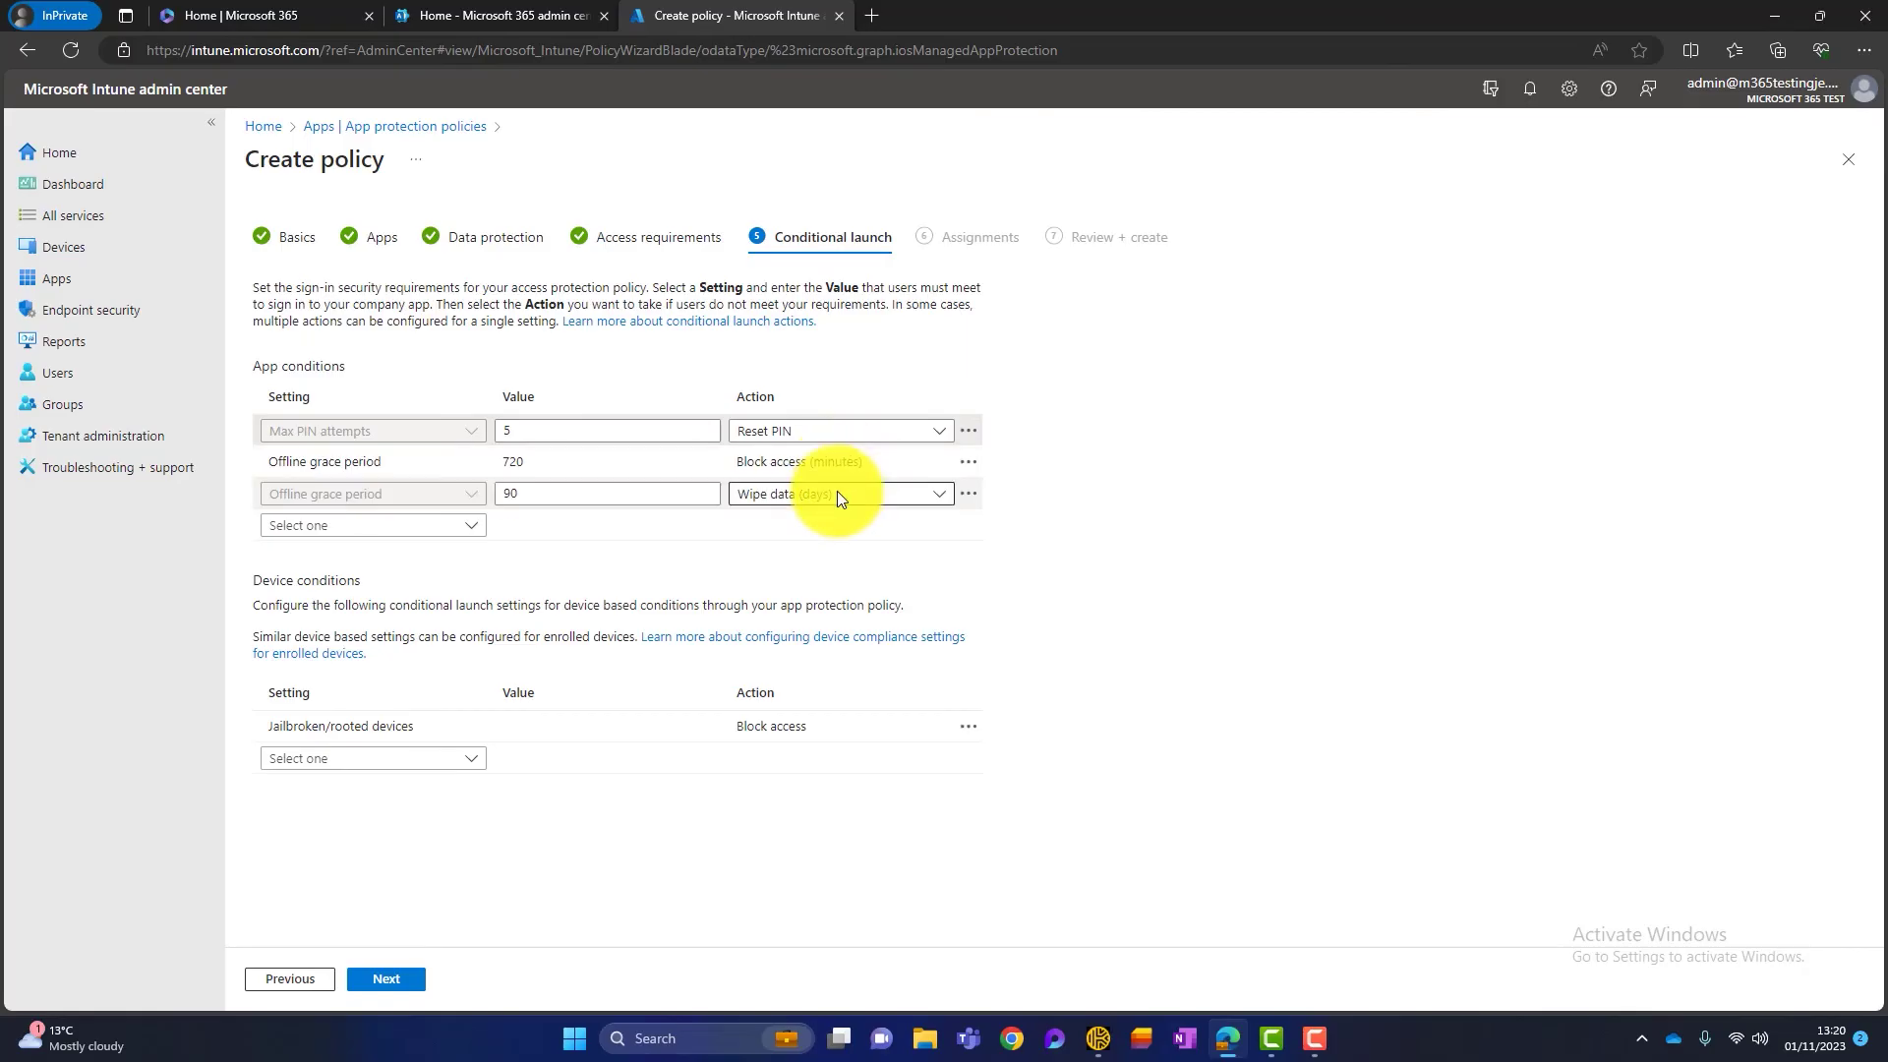
pyautogui.click(439, 537)
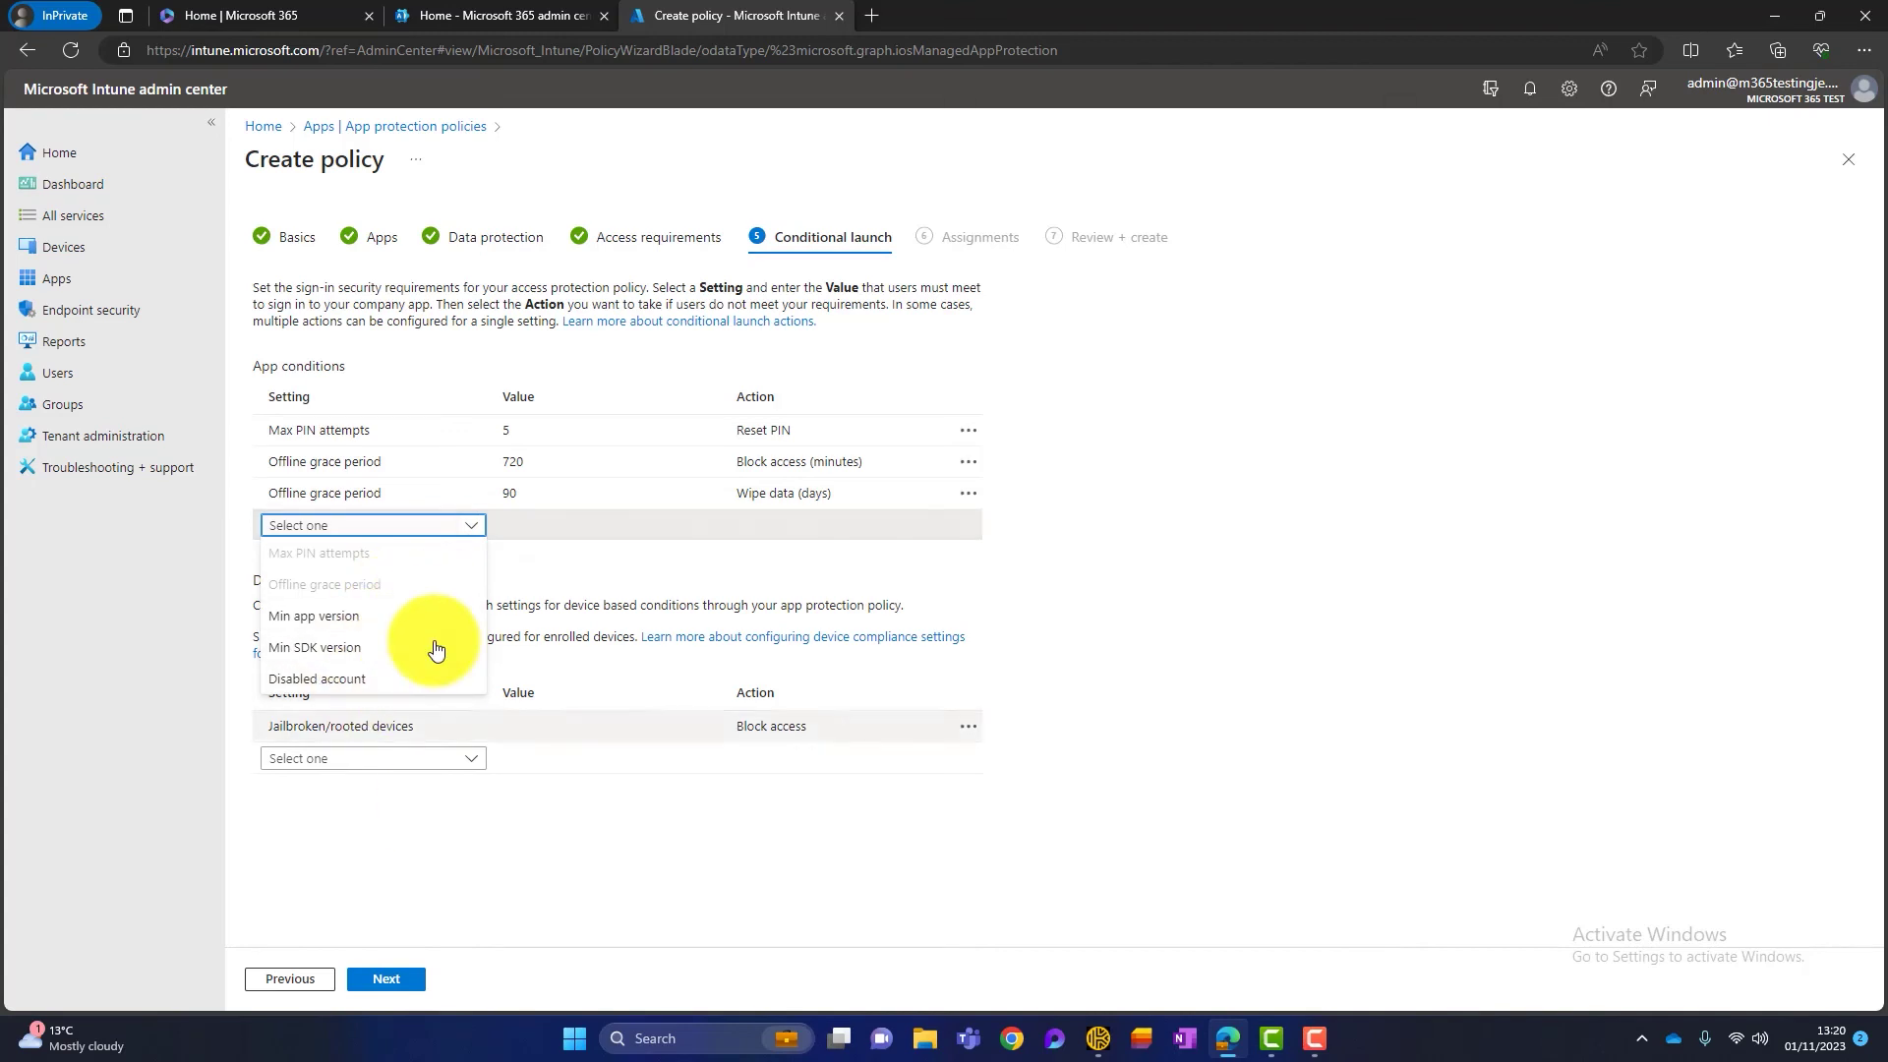
pyautogui.click(1224, 567)
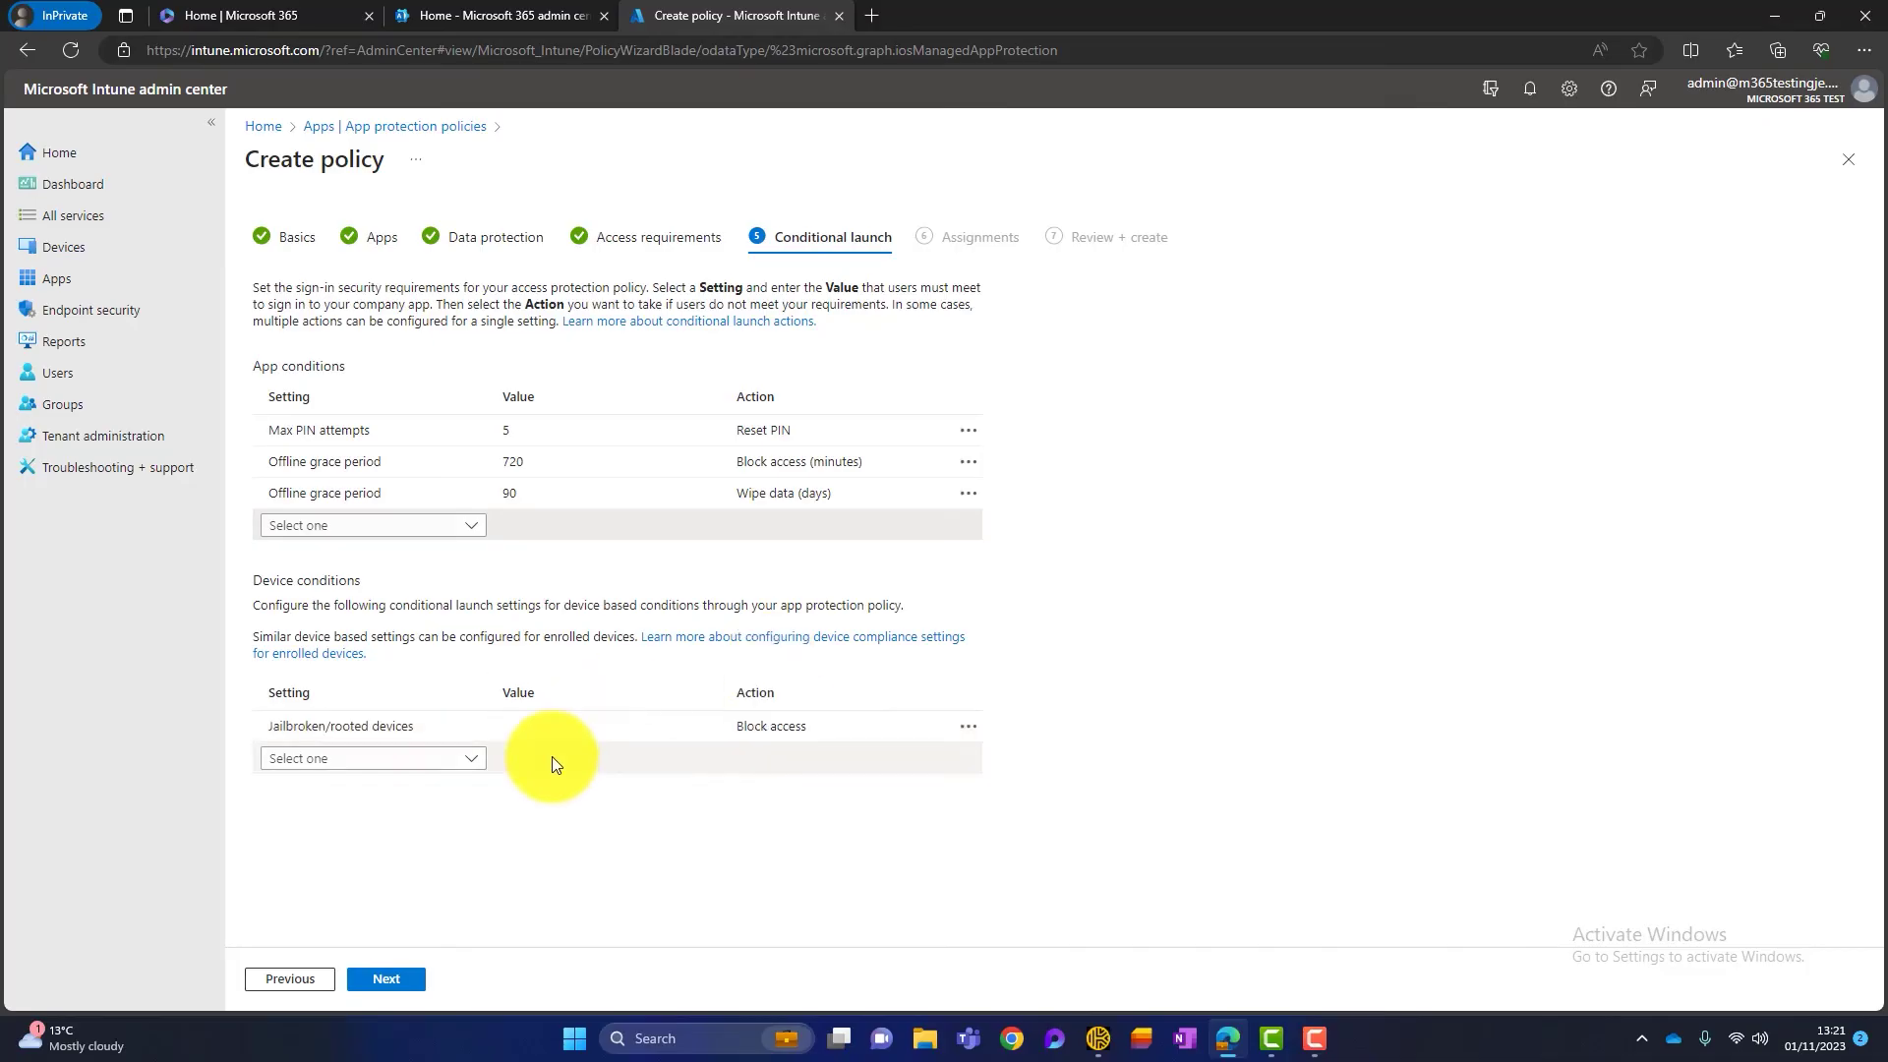
# - Add a Device model(s) device condition, delete it to keep only the defaults, and continue to Assignments
pyautogui.click(472, 760)
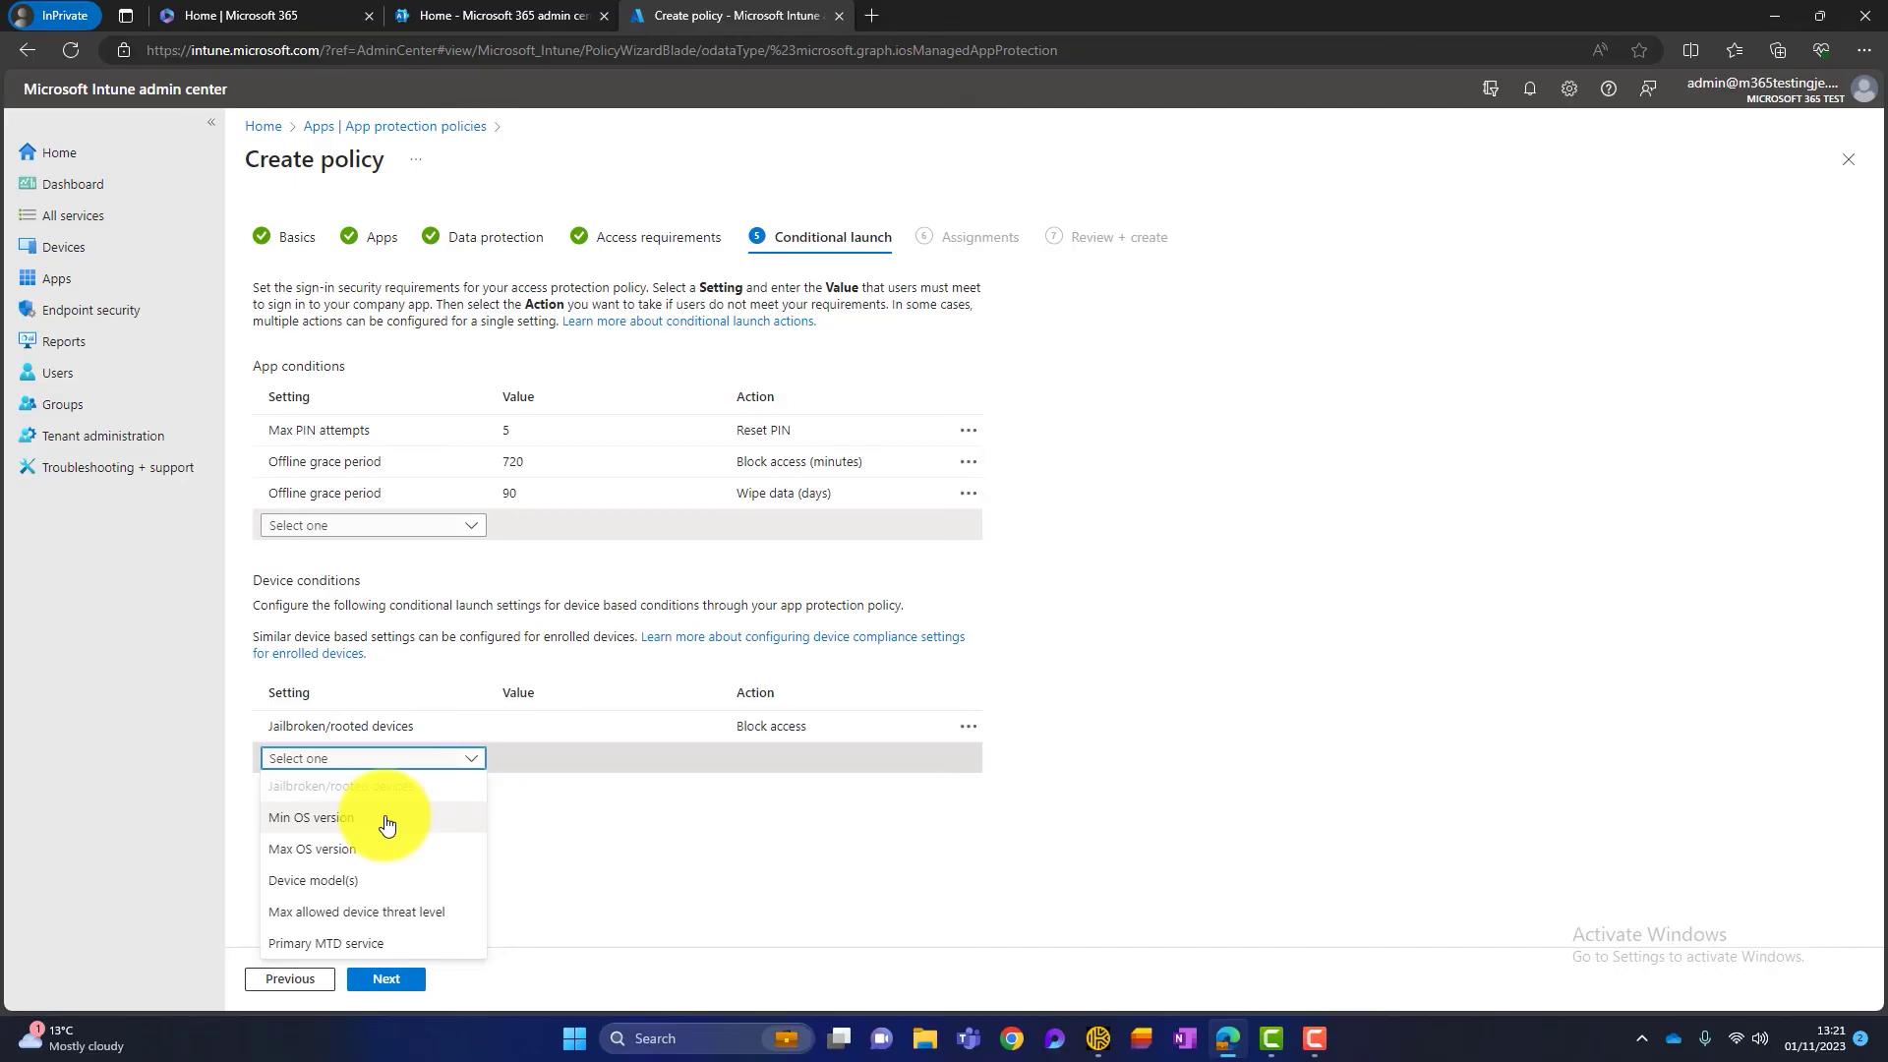
pyautogui.click(383, 881)
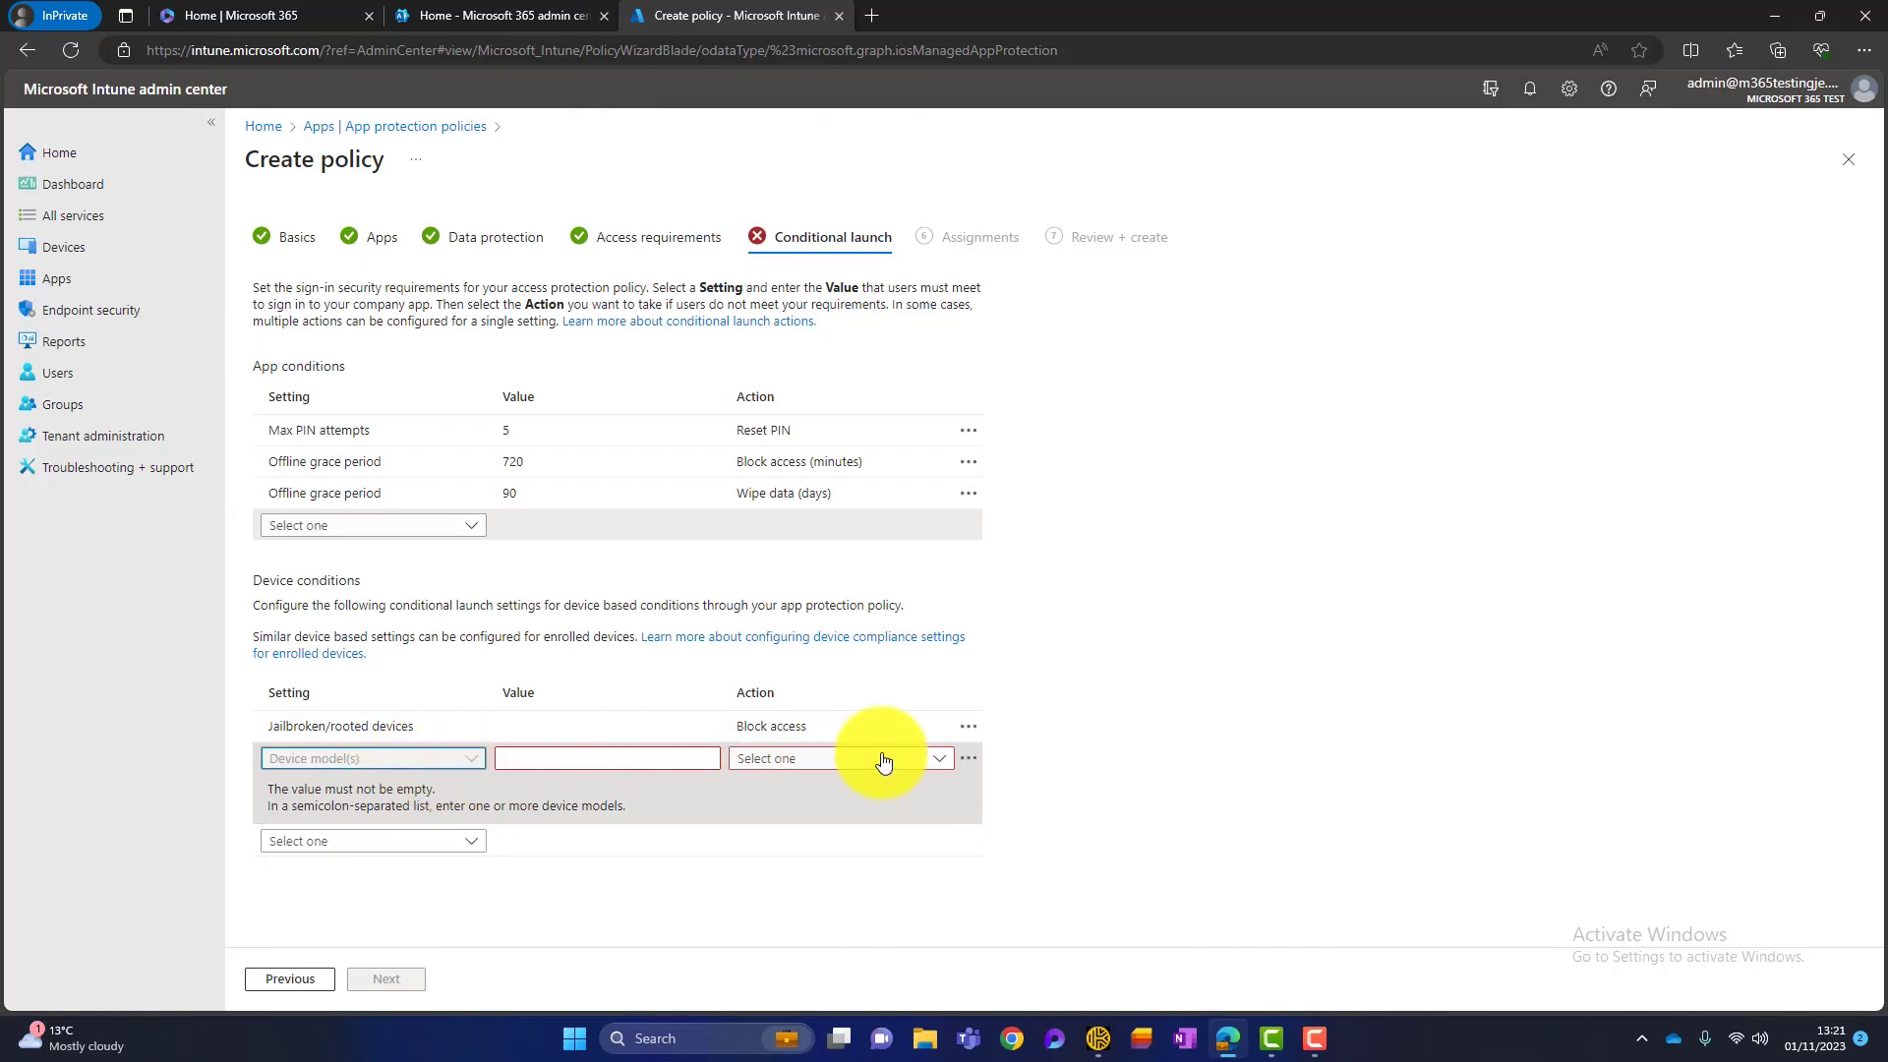
pyautogui.click(970, 762)
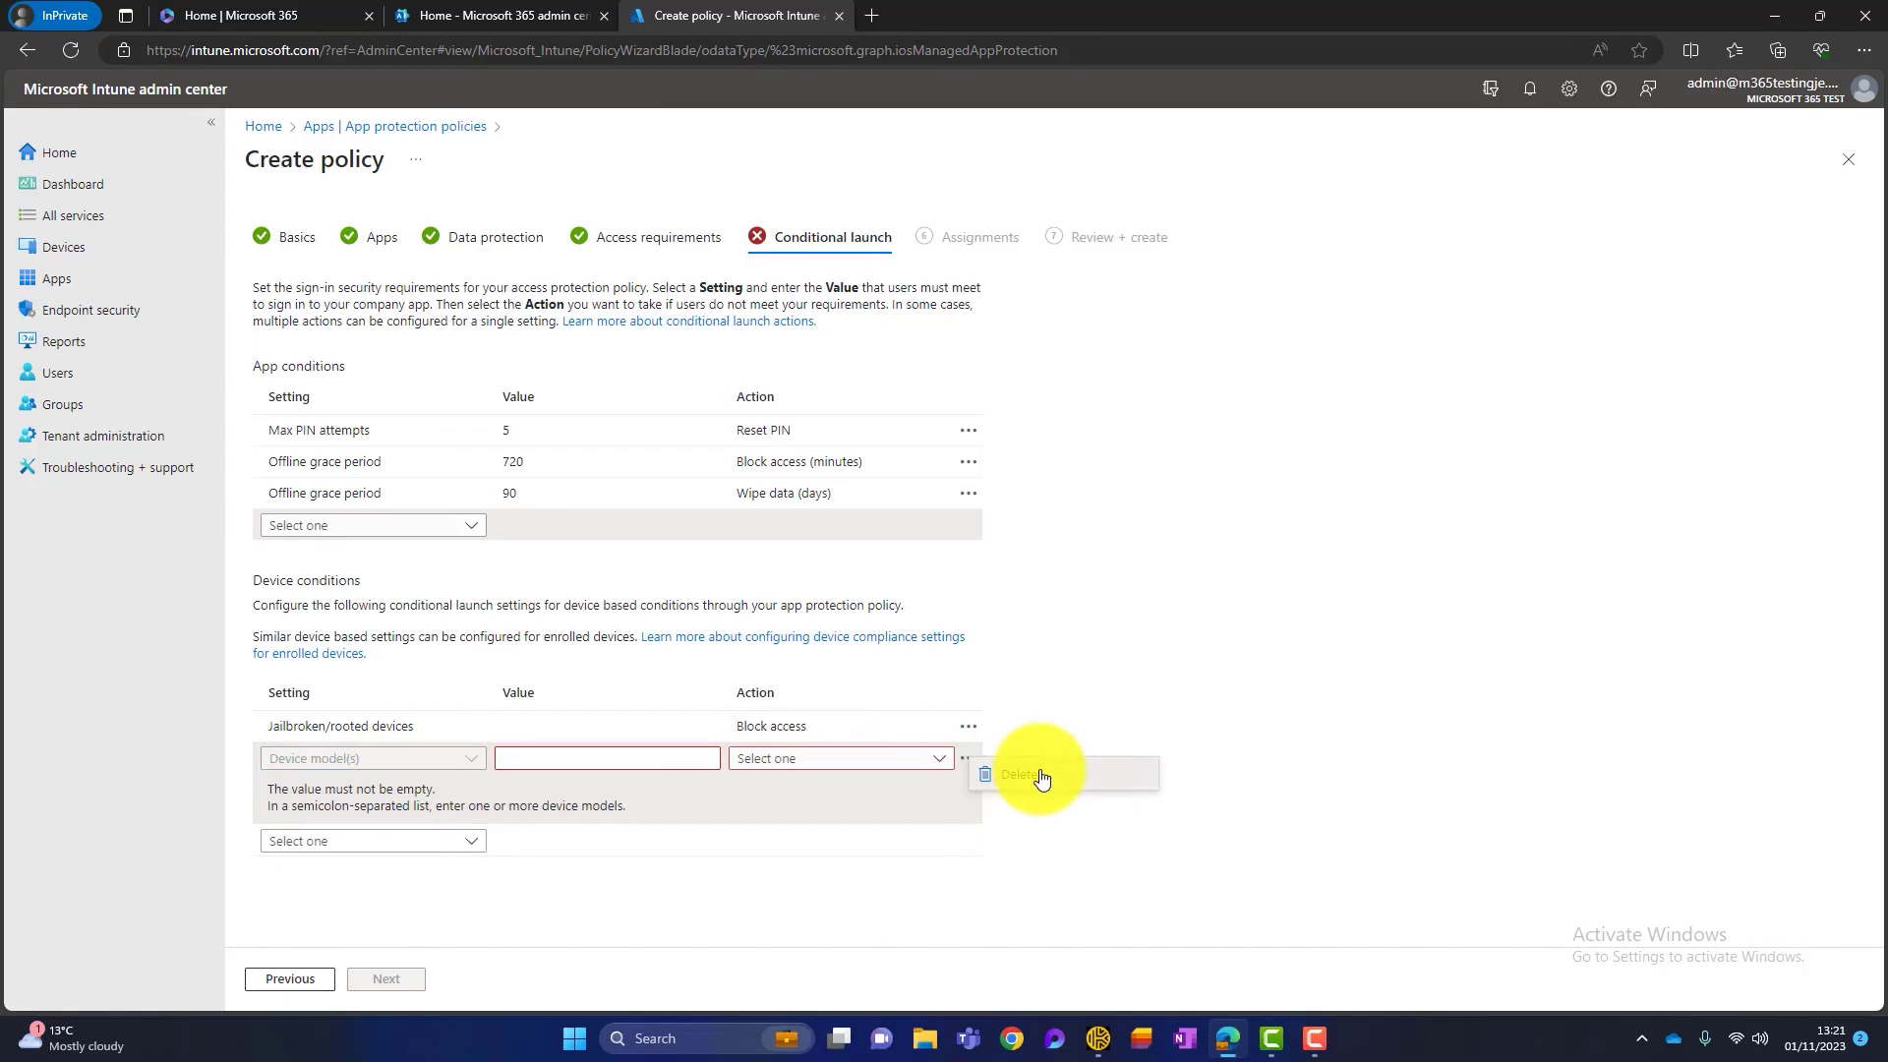
pyautogui.click(1034, 771)
pyautogui.click(387, 978)
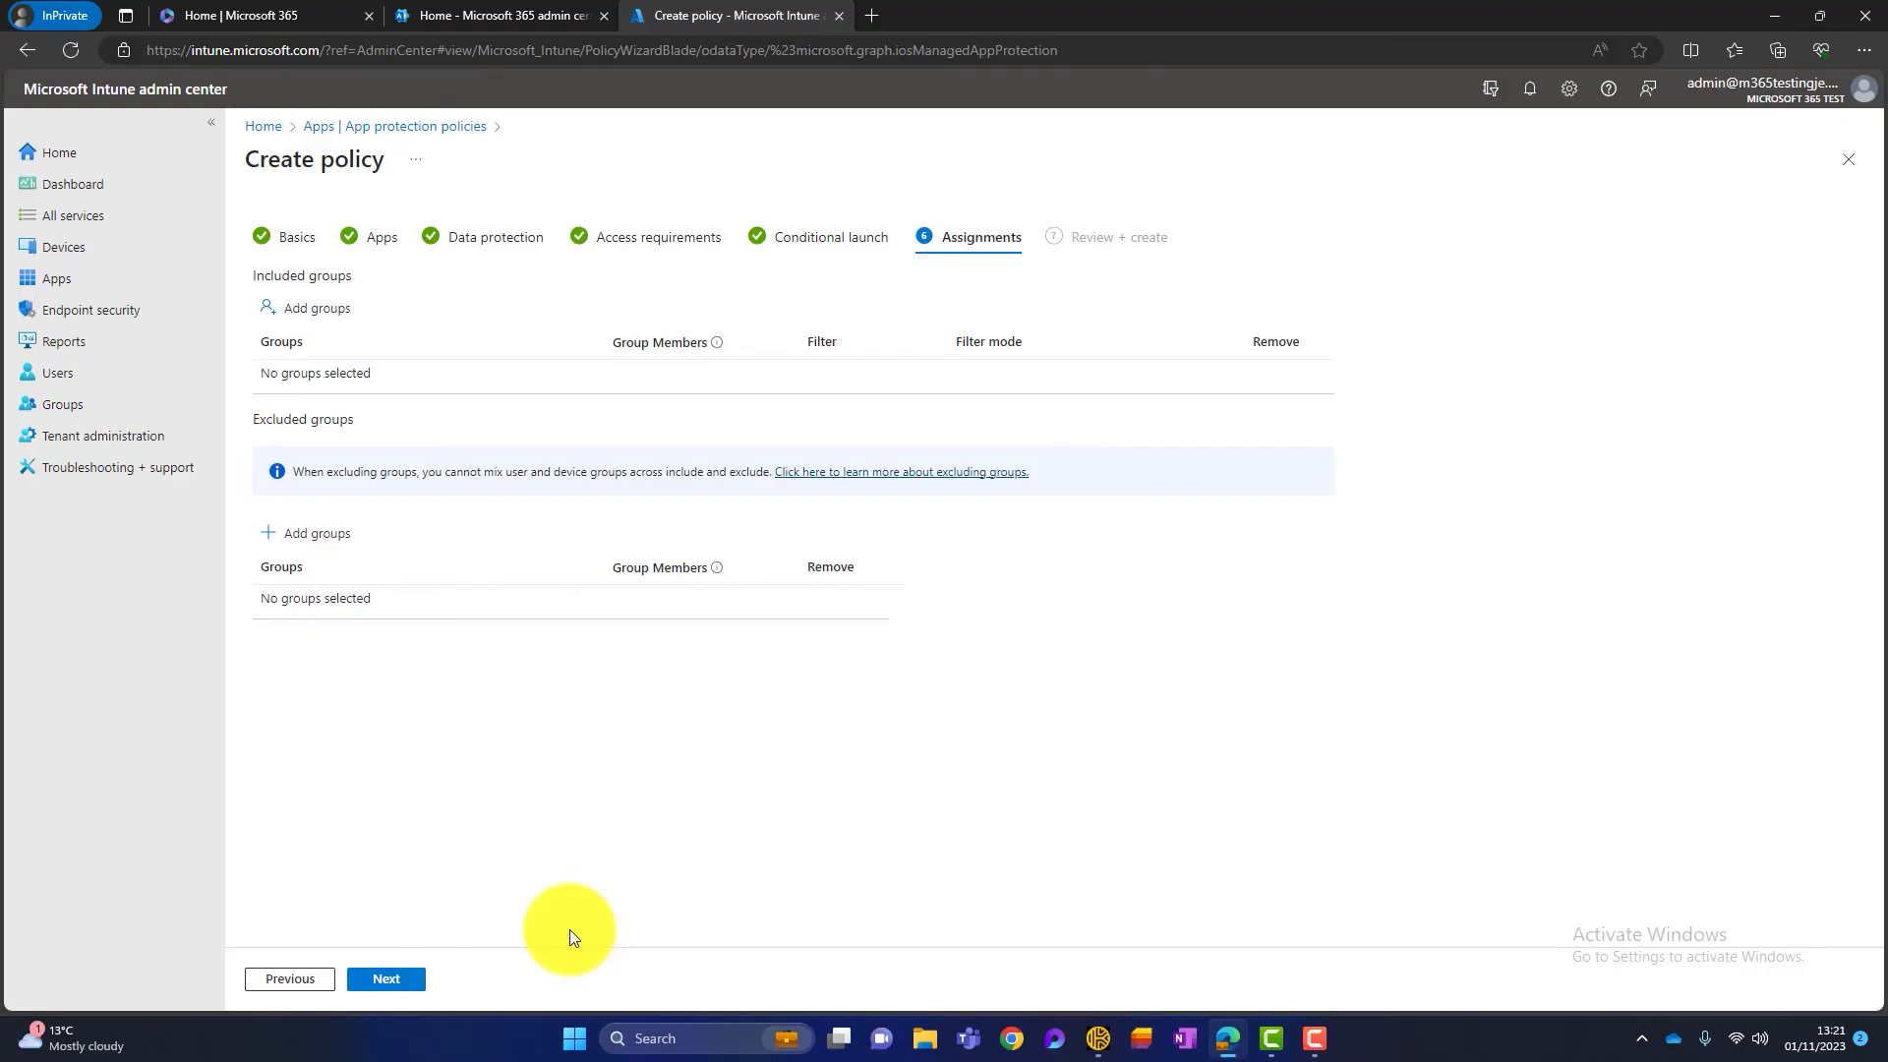
# - Add the All Users group under Included groups
pyautogui.click(345, 309)
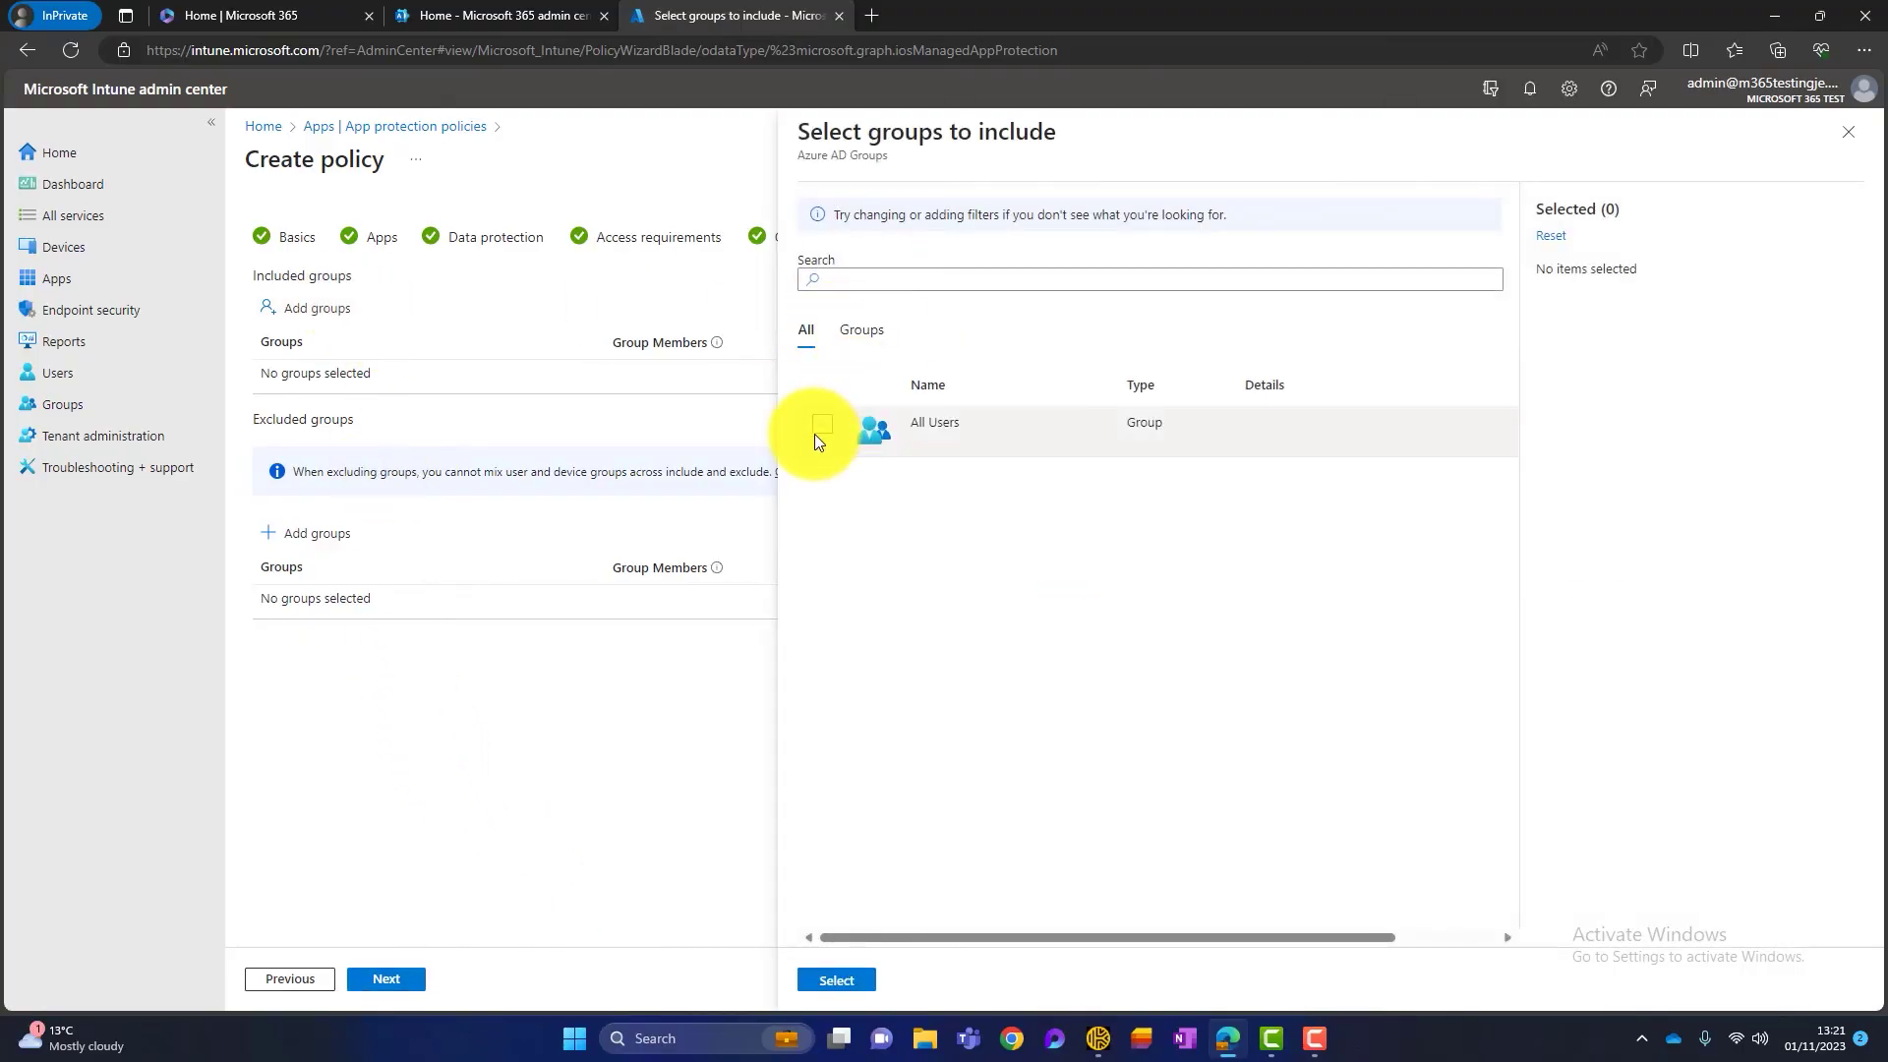
pyautogui.click(820, 425)
pyautogui.click(837, 982)
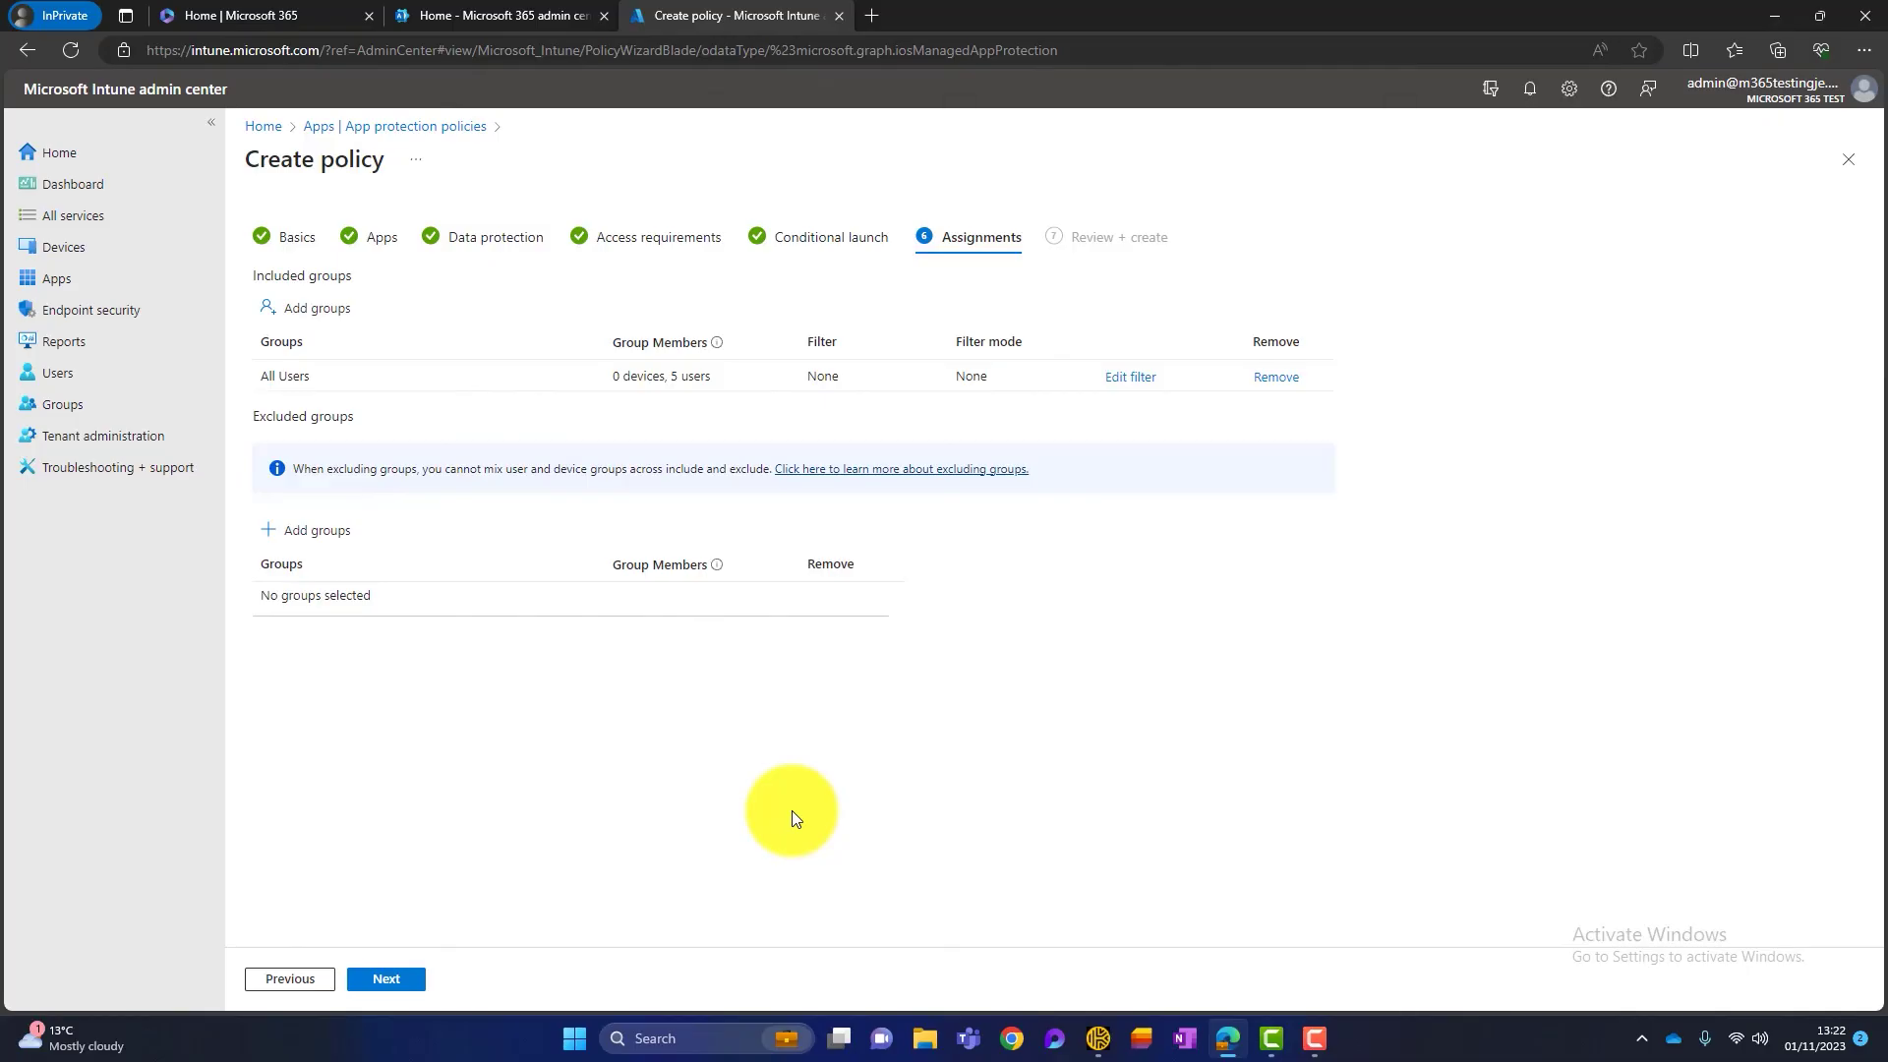
# - Review the My Business iOS APP policy summary and create the policy
pyautogui.click(393, 980)
pyautogui.scroll(-10, 481, 563)
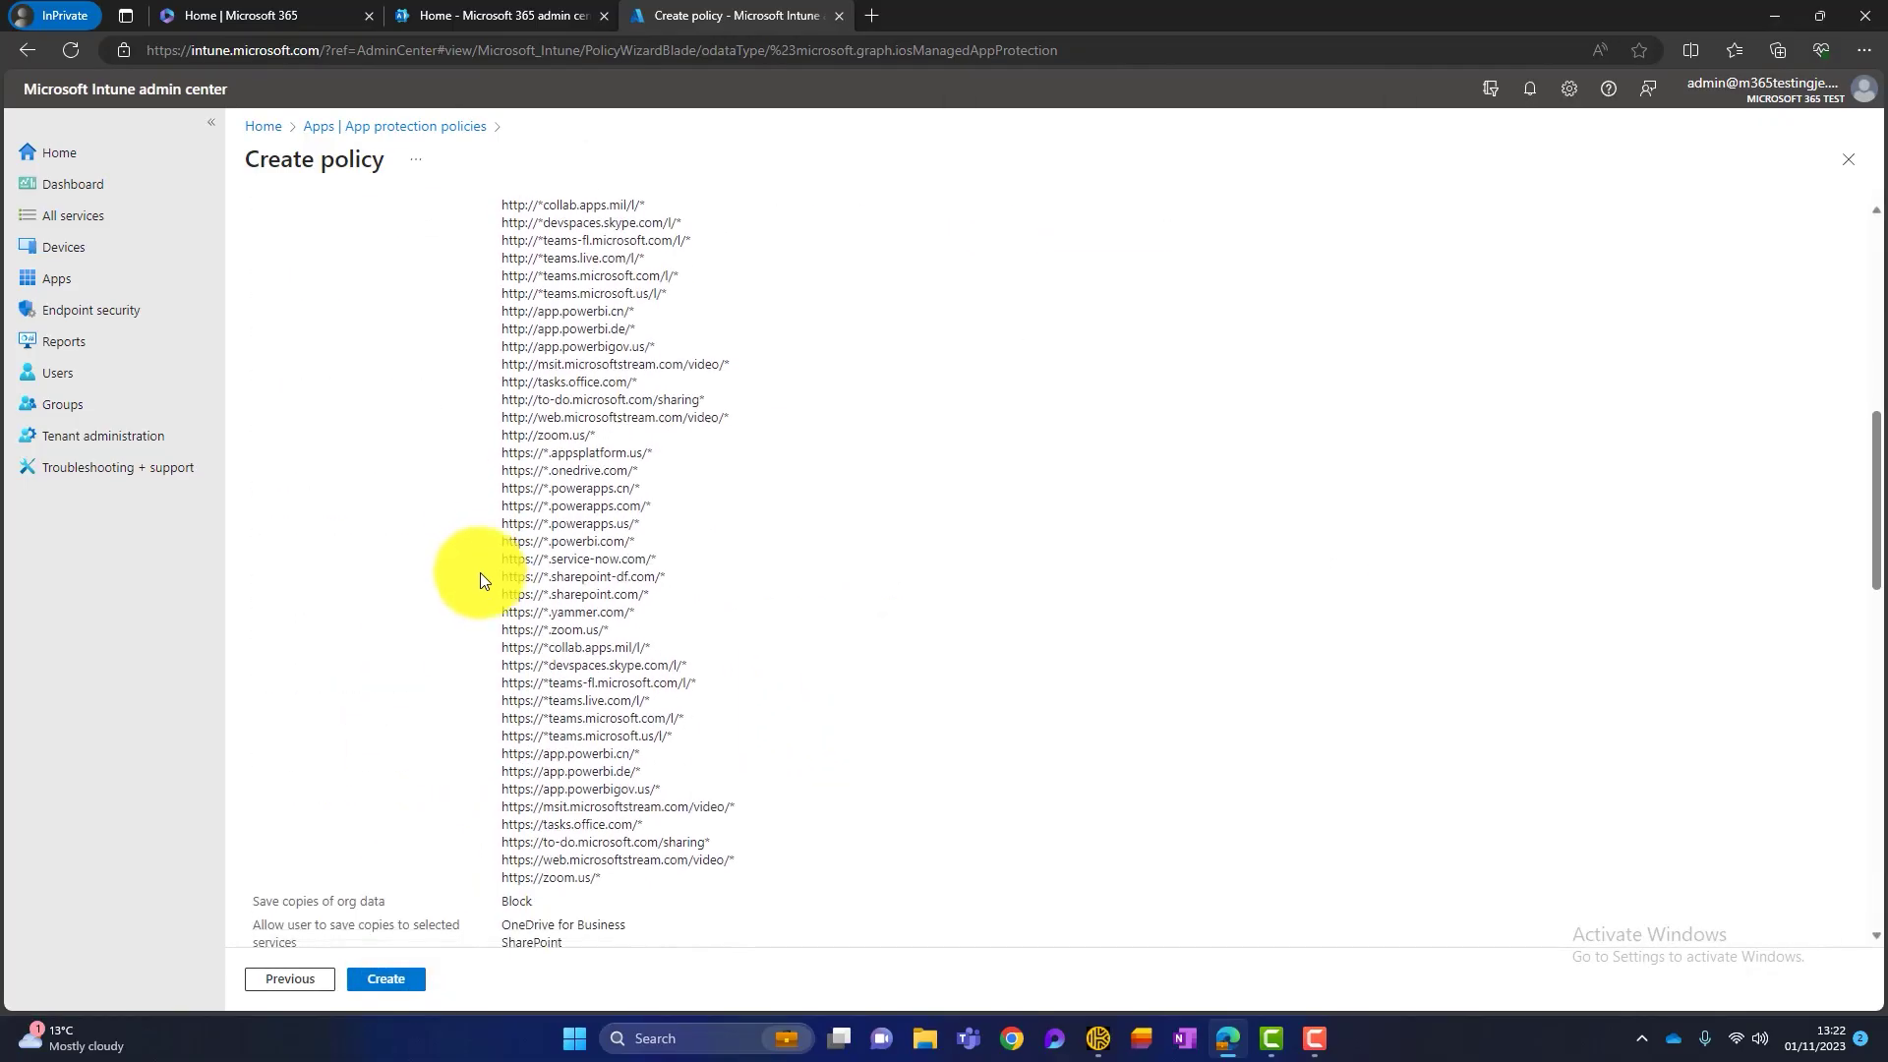
pyautogui.scroll(-3, 486, 609)
pyautogui.click(385, 978)
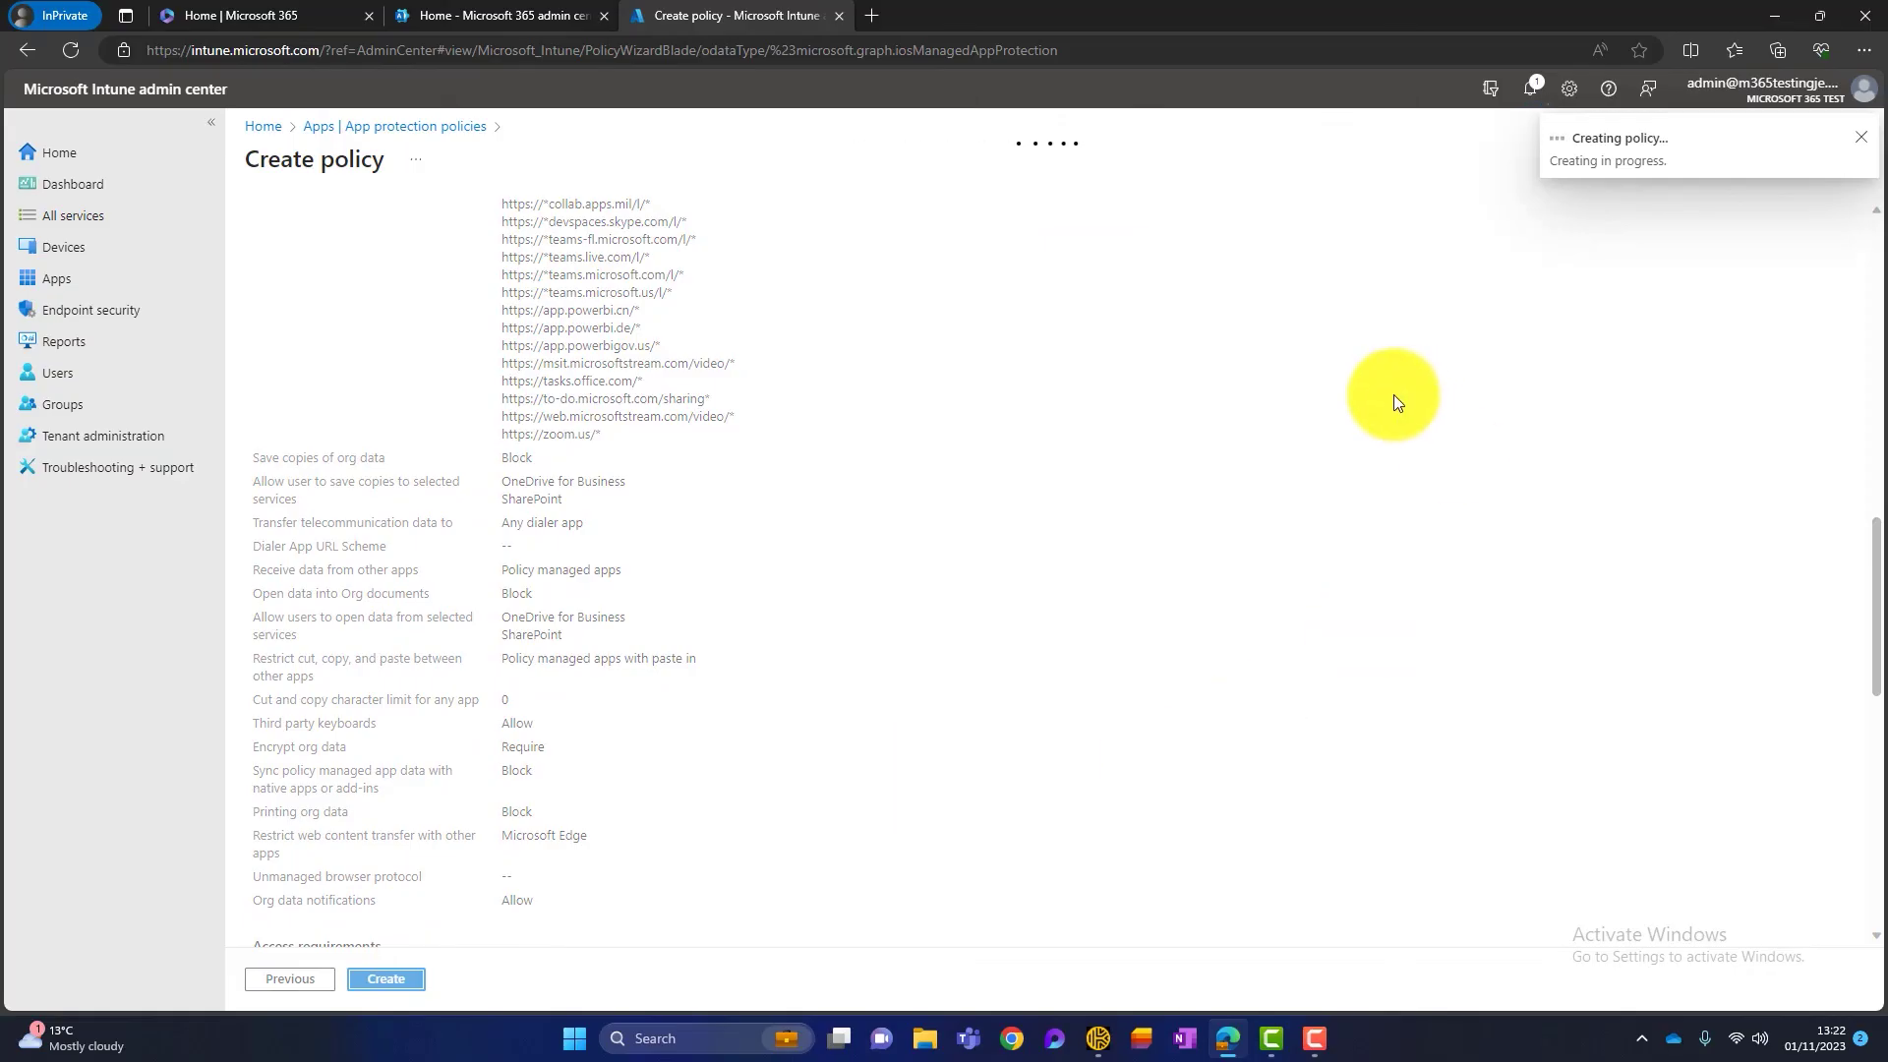